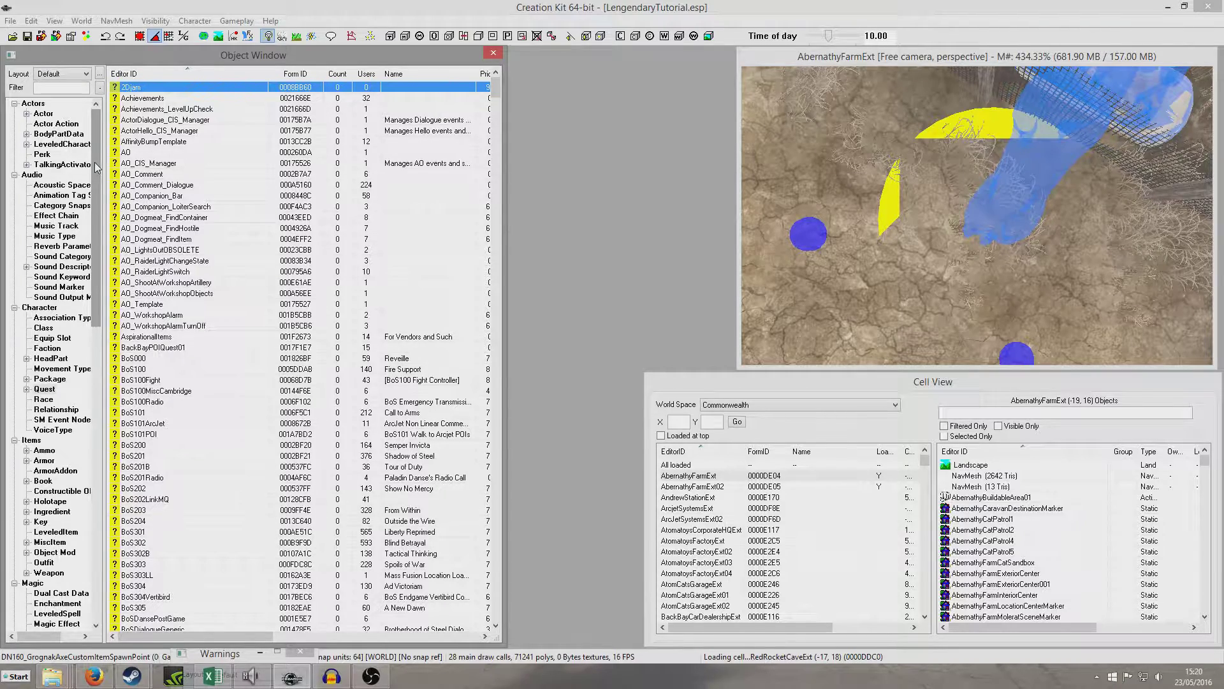
Show the LeveledItem records under Items in the Object Window
{"action": "left_click_drag", "start_coordinate": [95, 162], "coordinate": [86, 324]}
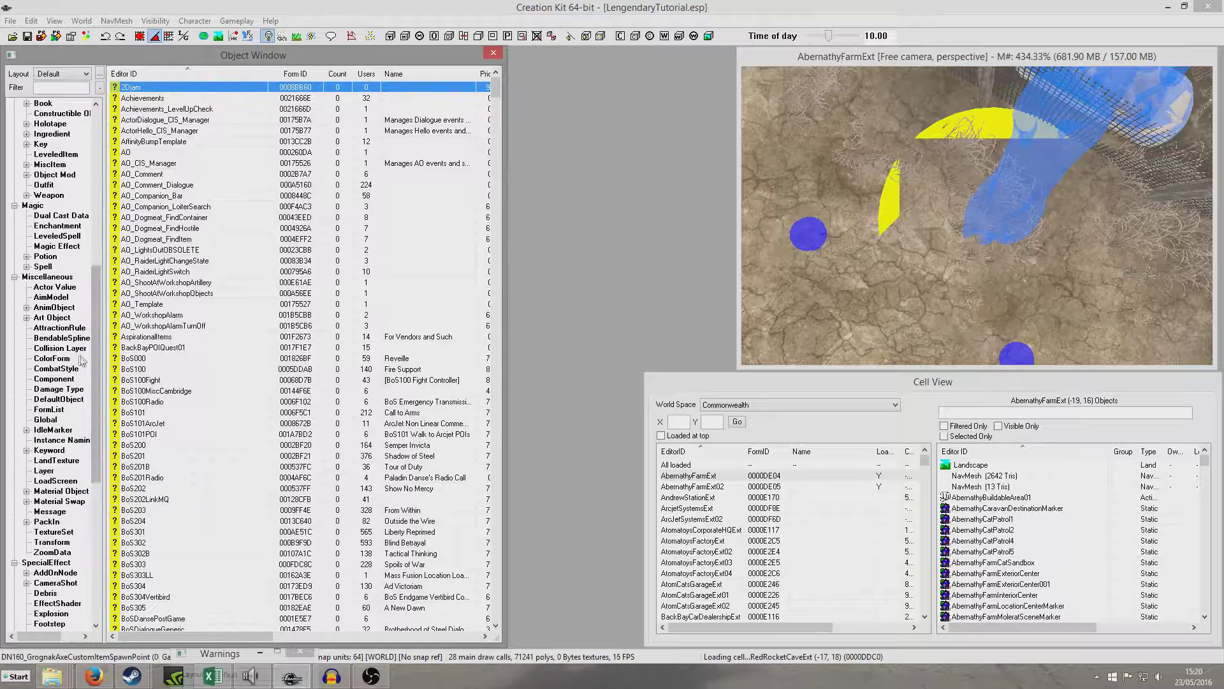
{"action": "left_click_drag", "start_coordinate": [95, 391], "coordinate": [99, 287]}
{"action": "scroll", "coordinate": [89, 331], "scroll_direction": "up", "scroll_amount": 2}
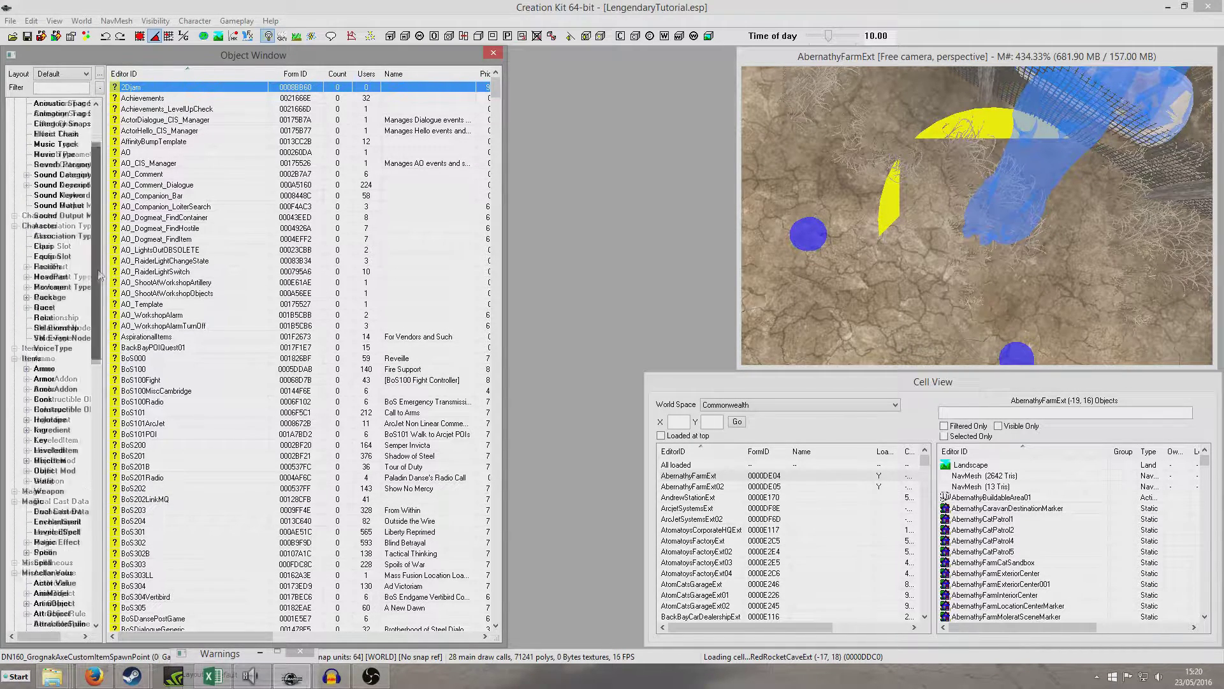
{"action": "left_click", "coordinate": [70, 460]}
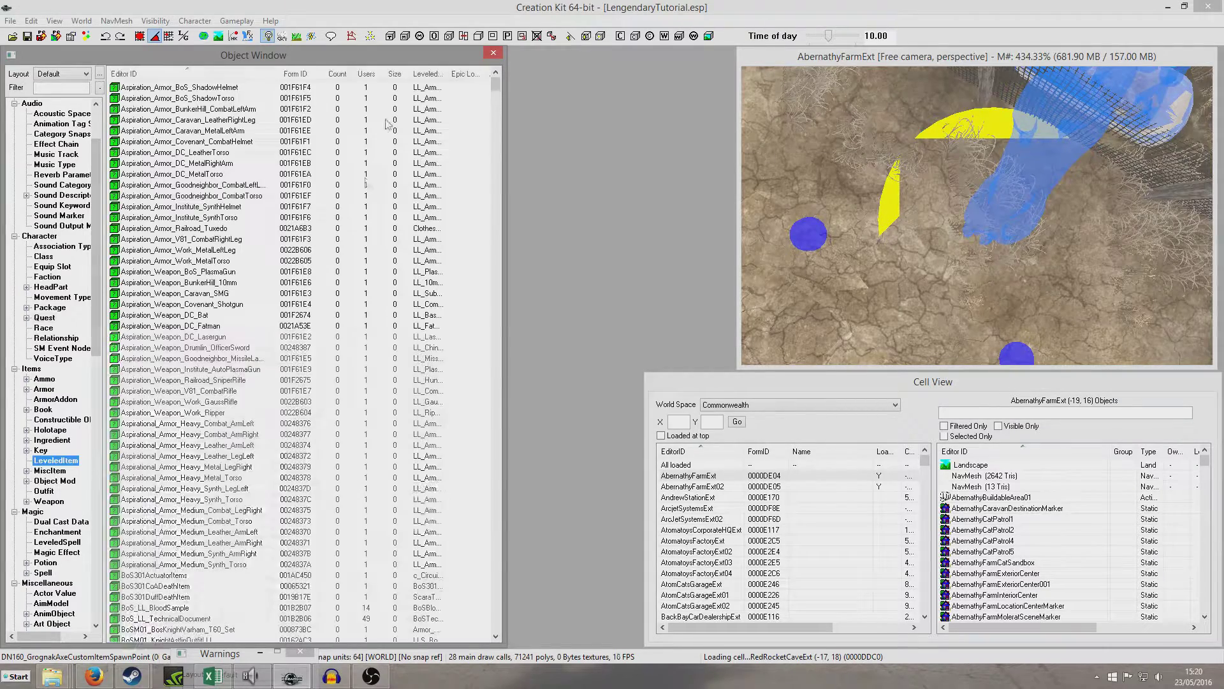
Create a new leveled item list with the ID TutLegendaryList
{"action": "left_click_drag", "start_coordinate": [155, 218], "coordinate": [515, 248]}
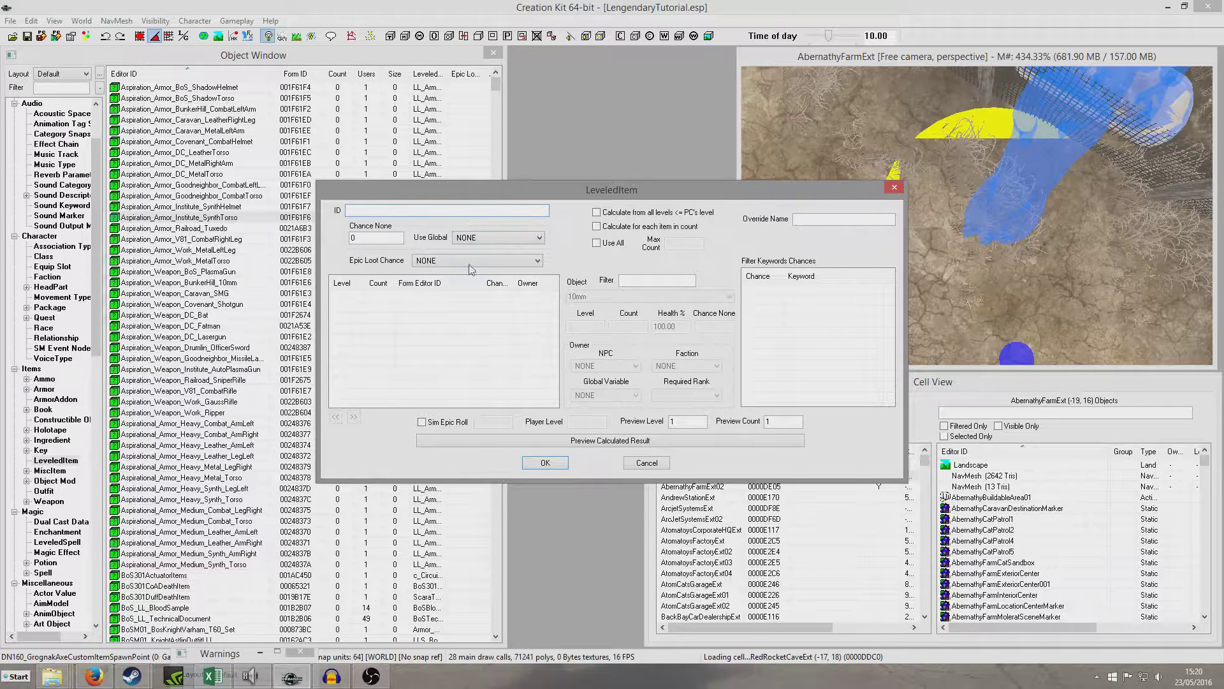
{"action": "left_click", "coordinate": [452, 311]}
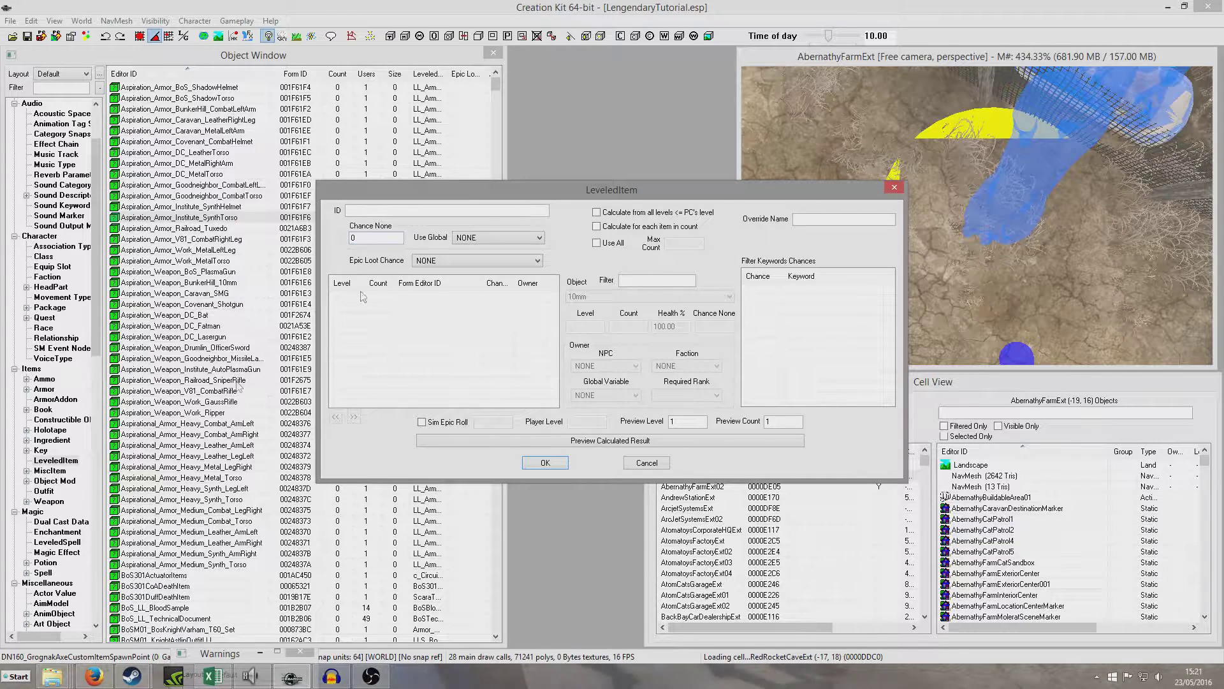
{"action": "left_click", "coordinate": [394, 209]}
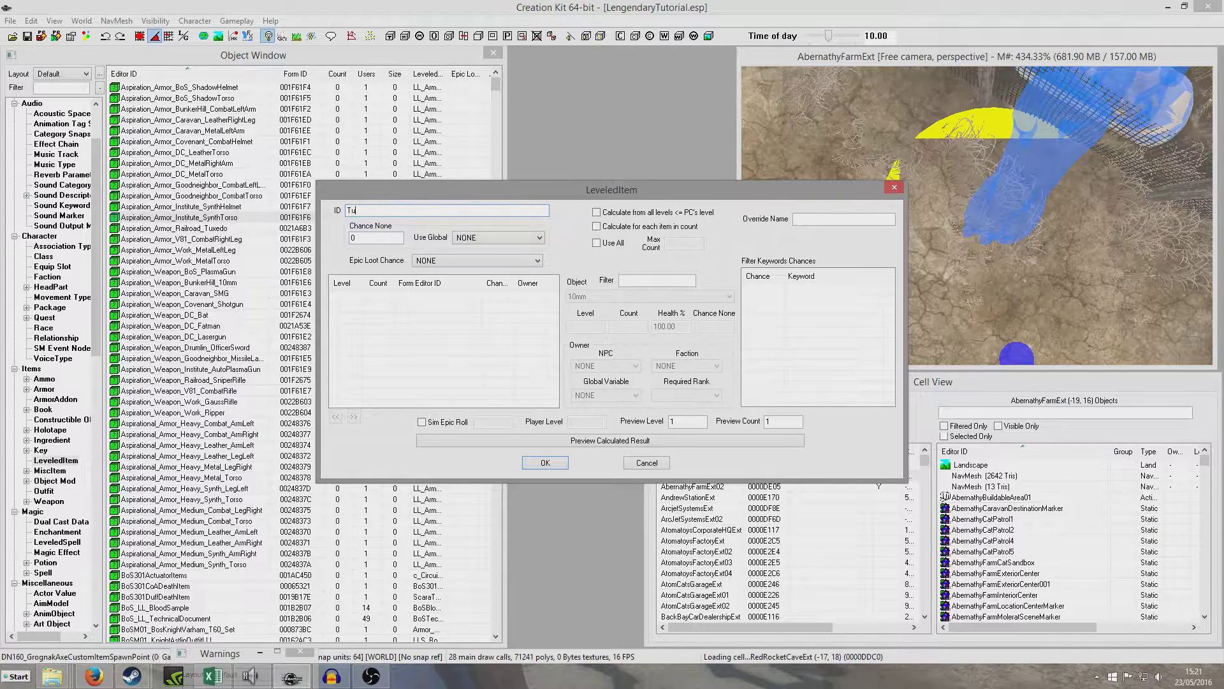
{"action": "type", "text": "TutLegendaryList"}
Add a level-1 10mm entry with override name 'Seddon's Gun' and confirm the list
{"action": "right_click", "coordinate": [408, 310]}
{"action": "left_click", "coordinate": [433, 319]}
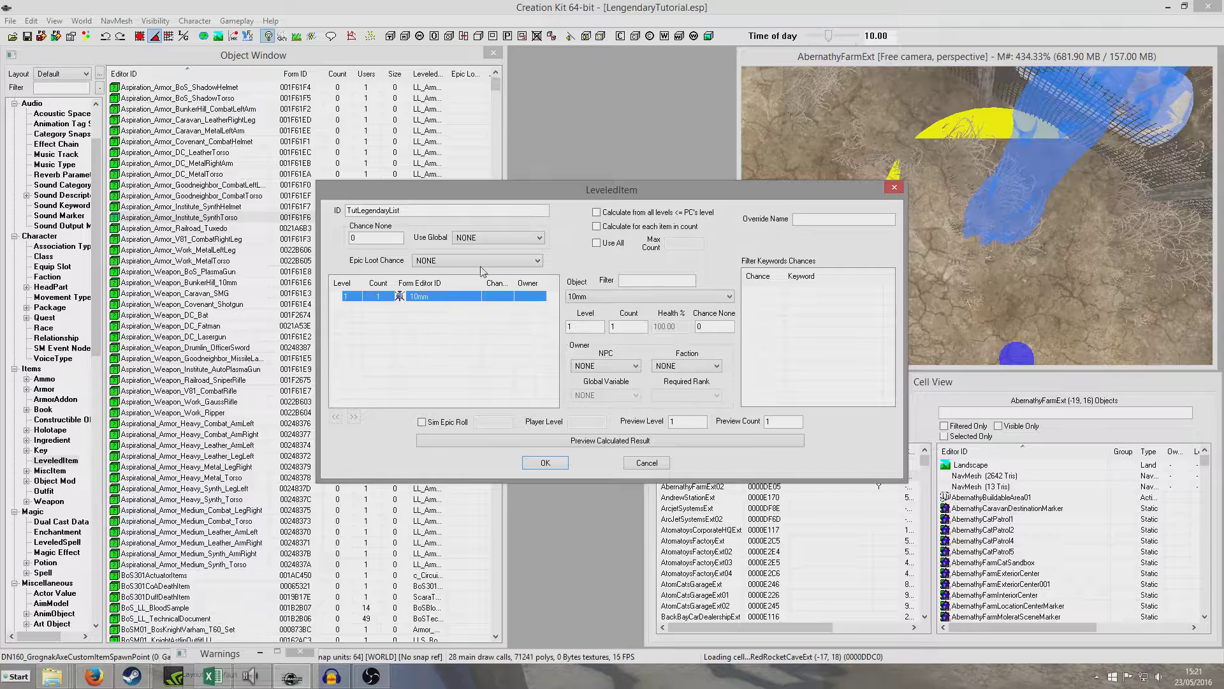
{"action": "left_click", "coordinate": [579, 298]}
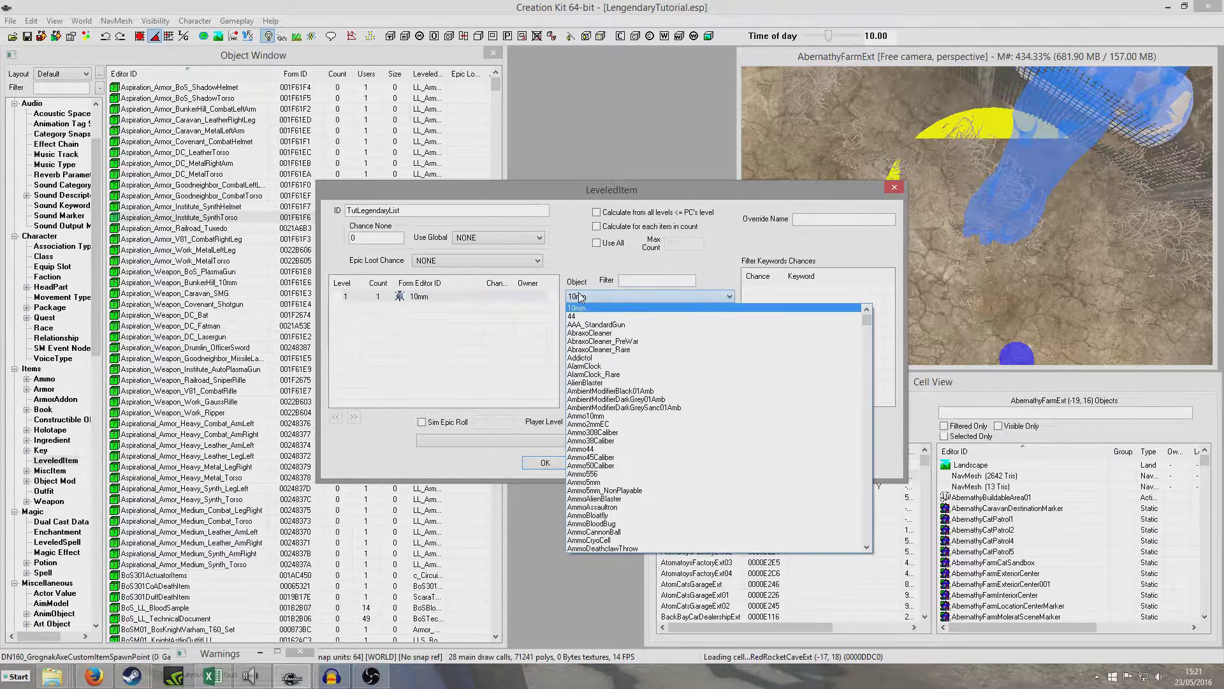
{"action": "left_click", "coordinate": [579, 297]}
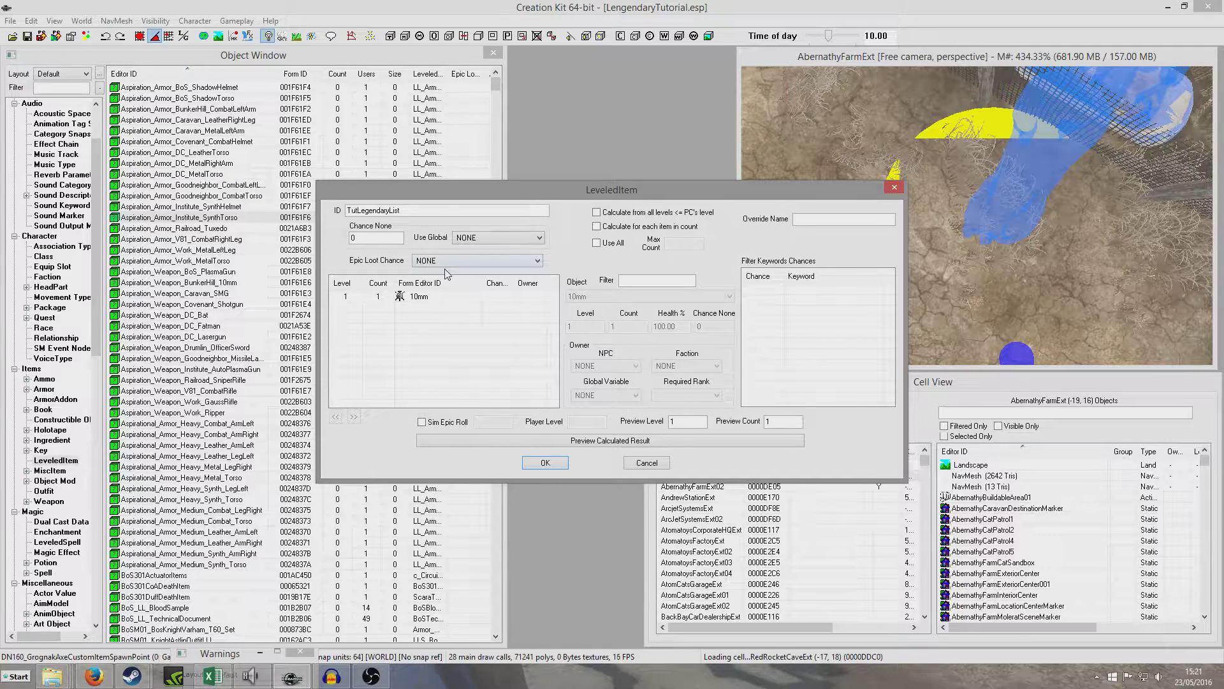
{"action": "left_click", "coordinate": [835, 220]}
{"action": "type", "text": "Sec"}
{"action": "type", "text": "don's Gun"}
{"action": "left_click", "coordinate": [421, 336]}
{"action": "left_click", "coordinate": [536, 465]}
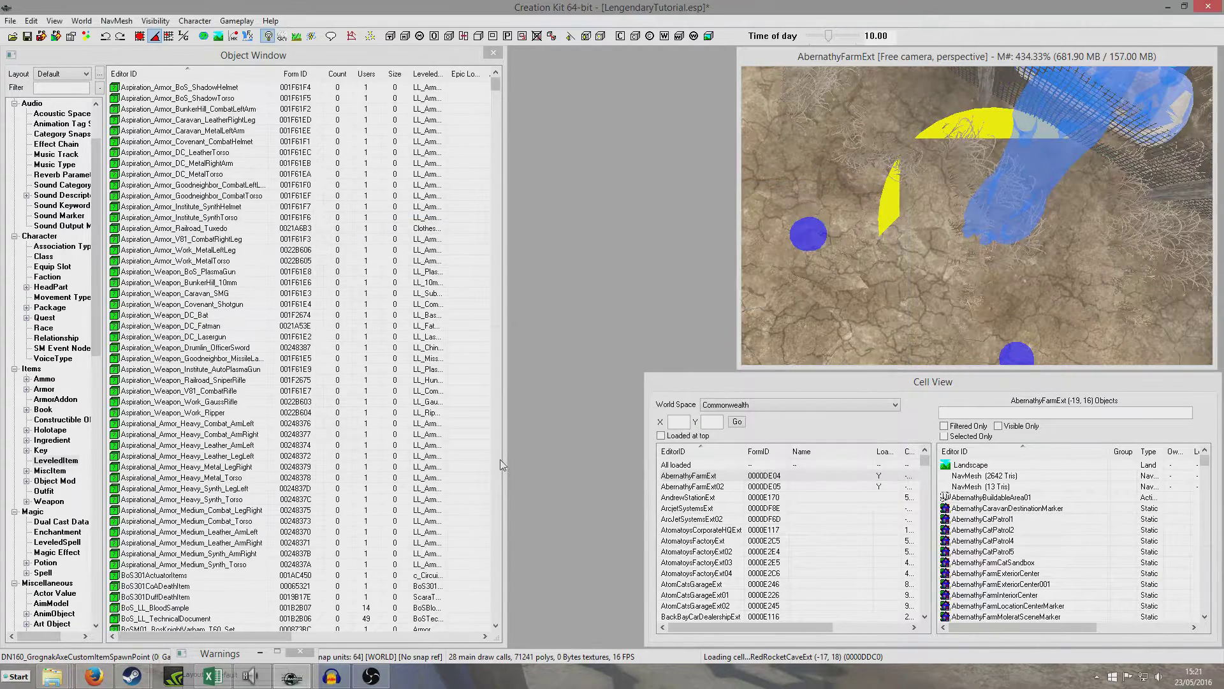
Save the plugin and select the FormList category in the Object Window
{"action": "left_click", "coordinate": [27, 36]}
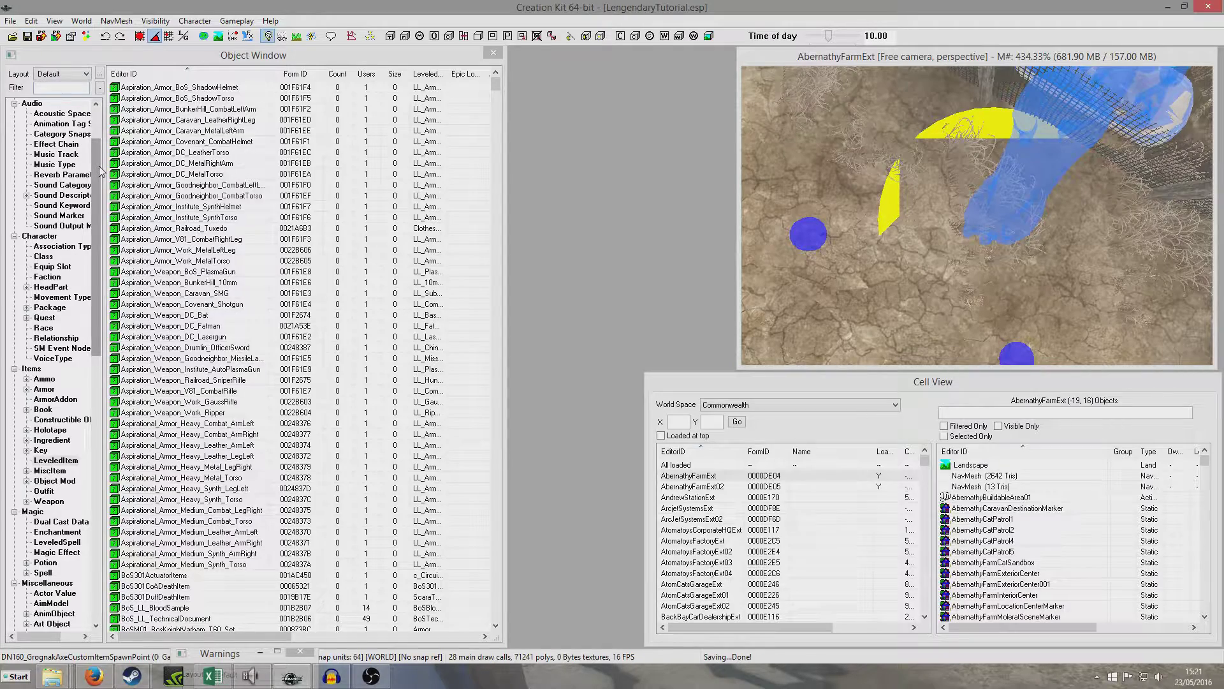
{"action": "left_click_drag", "start_coordinate": [98, 169], "coordinate": [102, 436]}
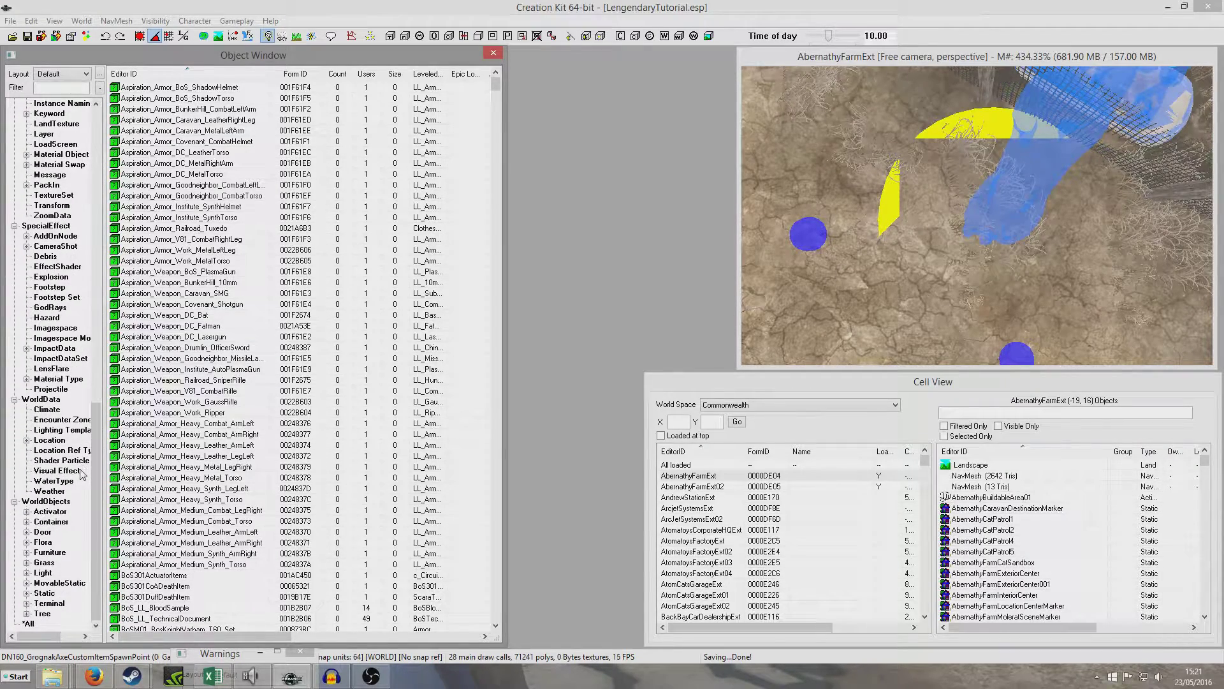
{"action": "left_click", "coordinate": [50, 309]}
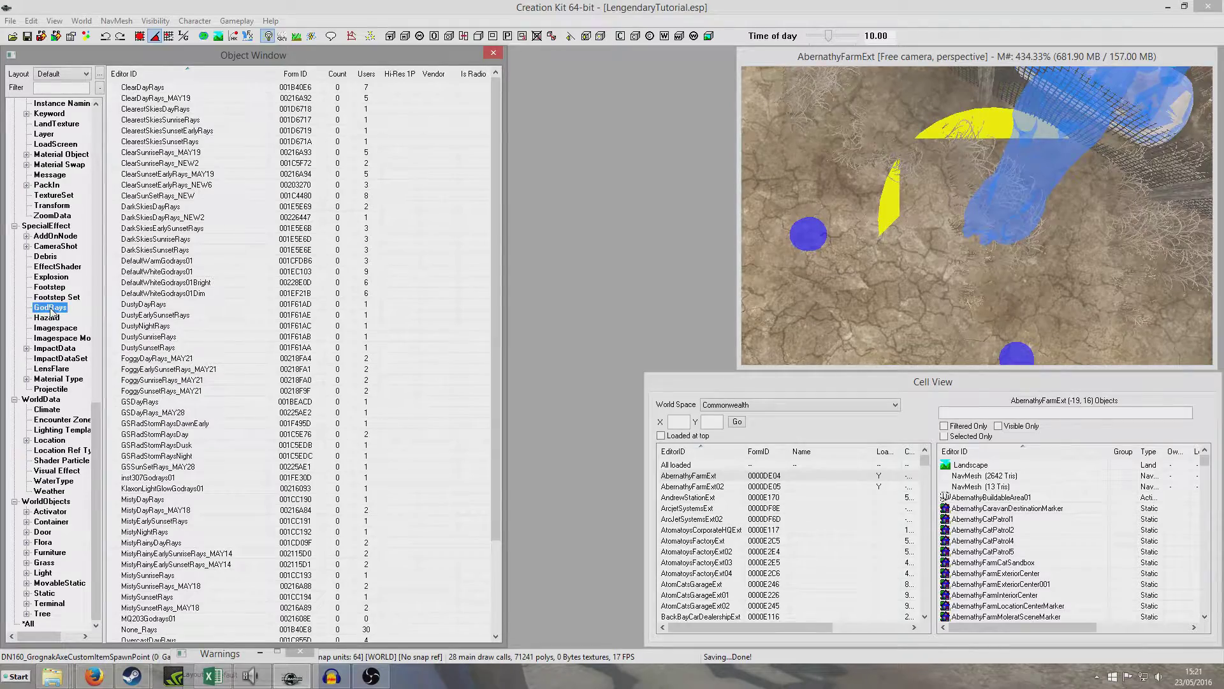
{"action": "key", "text": "f"}
{"action": "key", "text": "f"}
{"action": "key", "text": "f"}
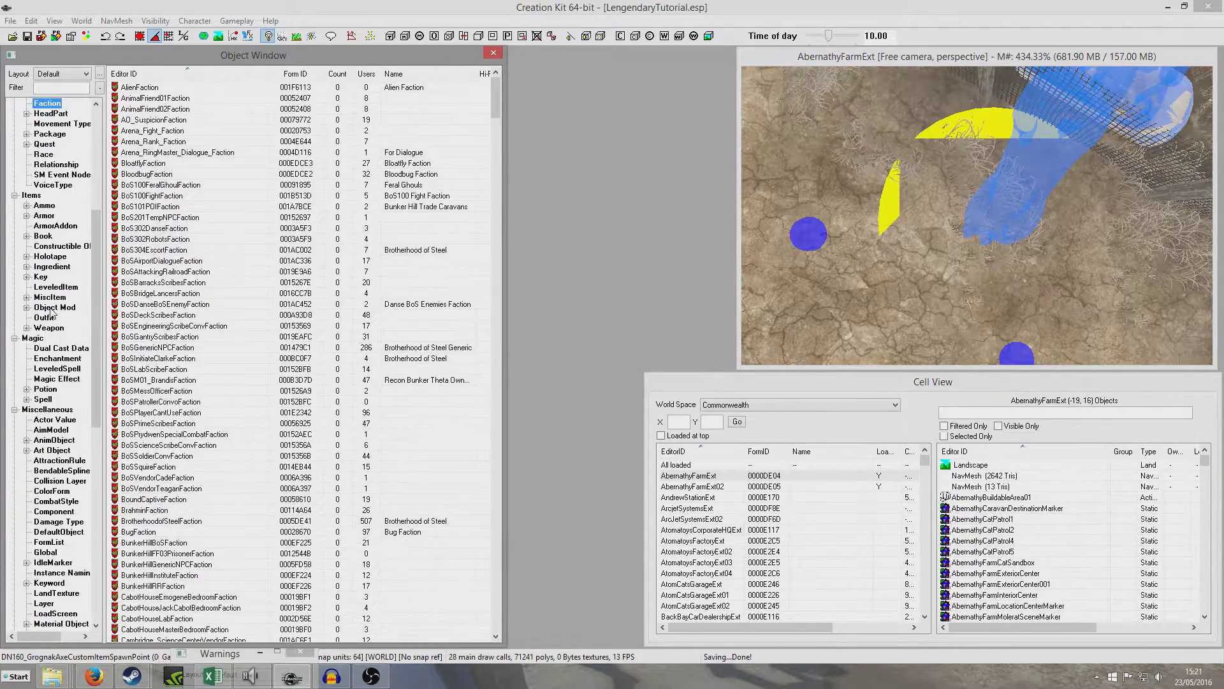
{"action": "key", "text": "f"}
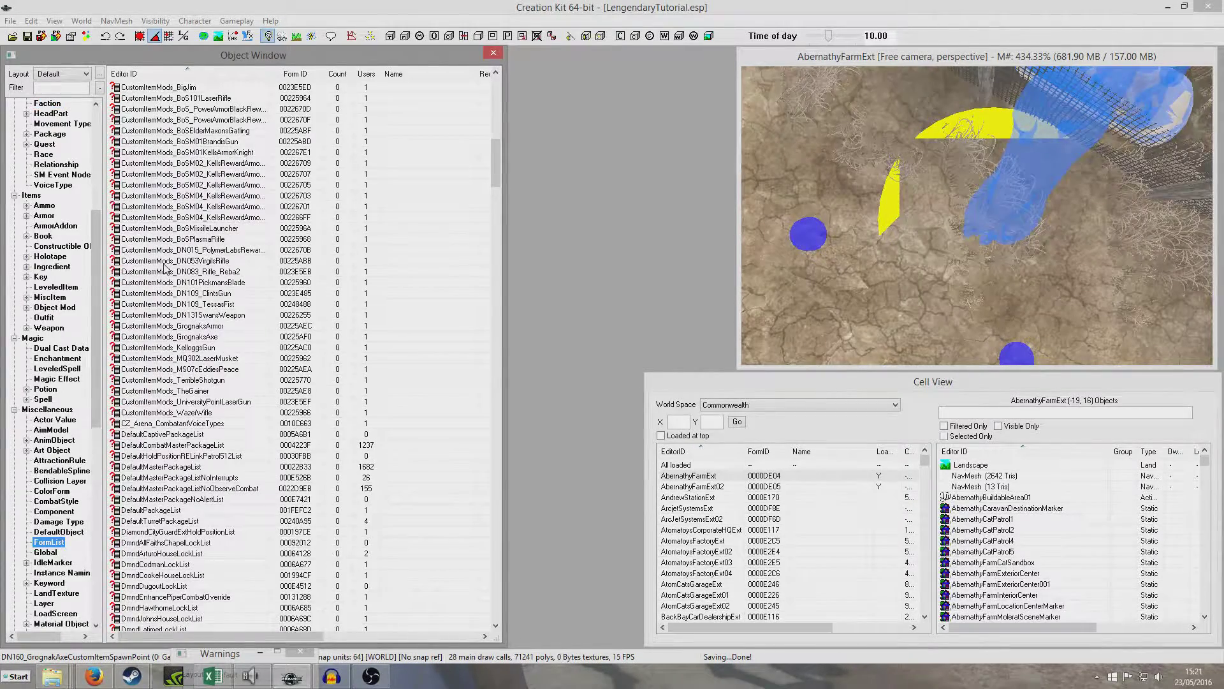
Create a new form list with the ID TutLegendaryFormList
{"action": "right_click", "coordinate": [164, 263]}
{"action": "left_click", "coordinate": [222, 270]}
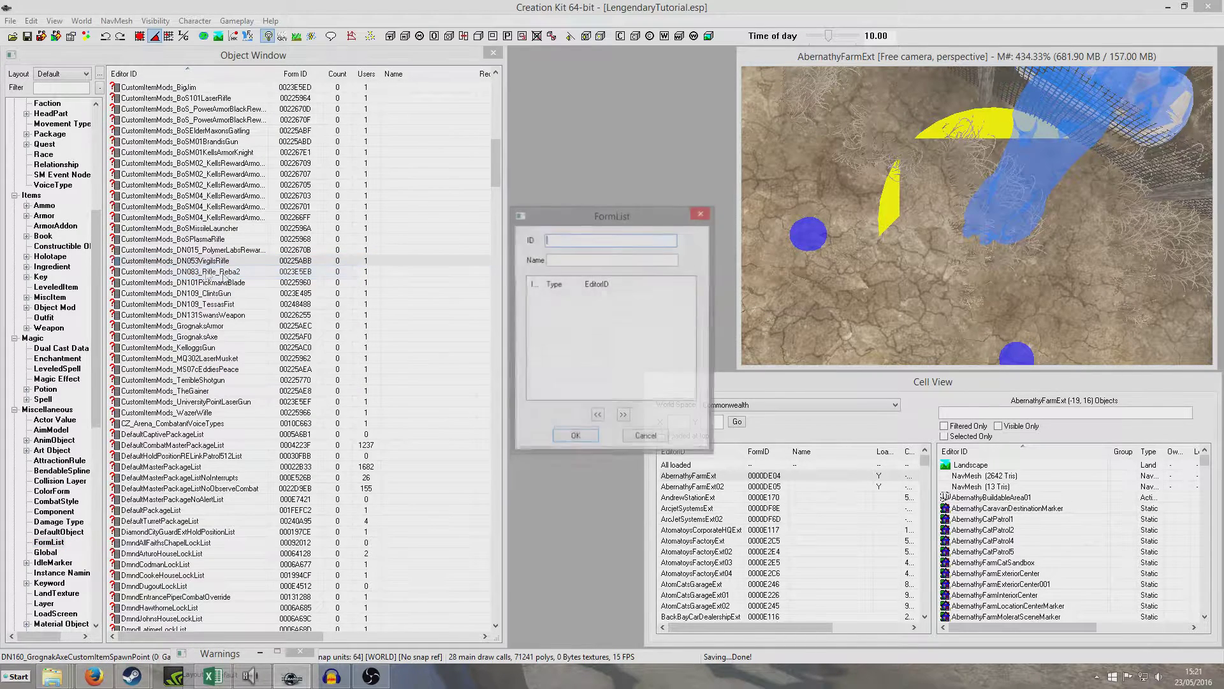
{"action": "type", "text": "Tut"}
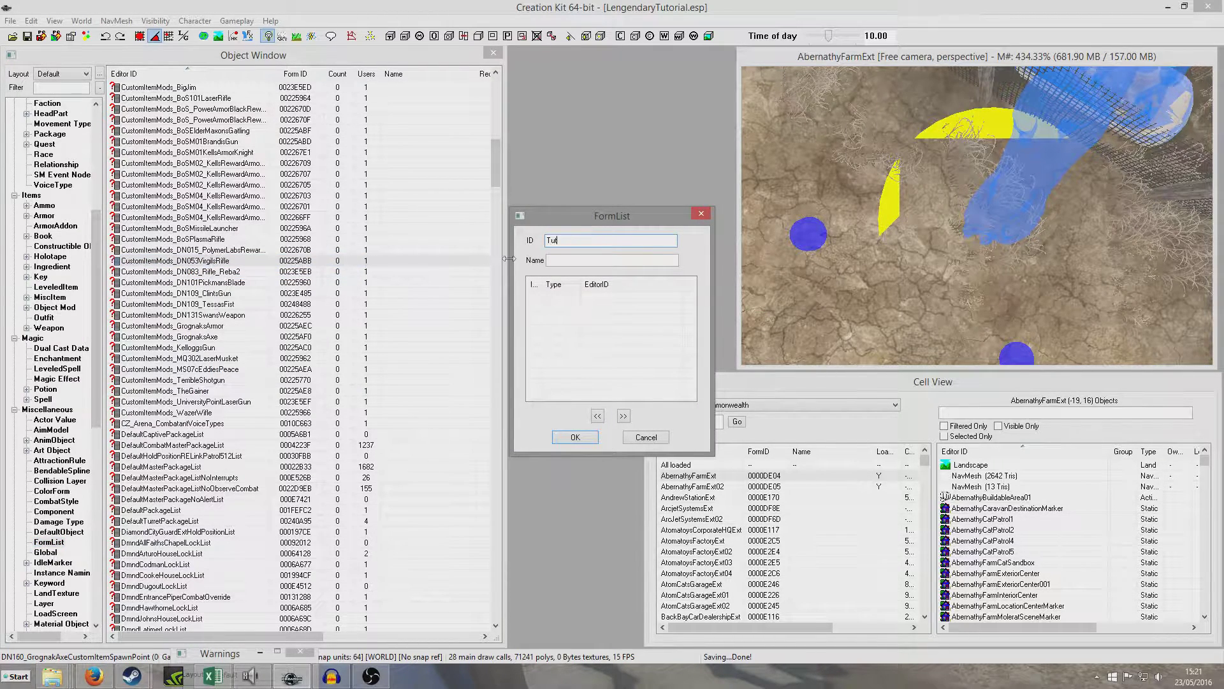
{"action": "type", "text": "LegendaryFolL"}
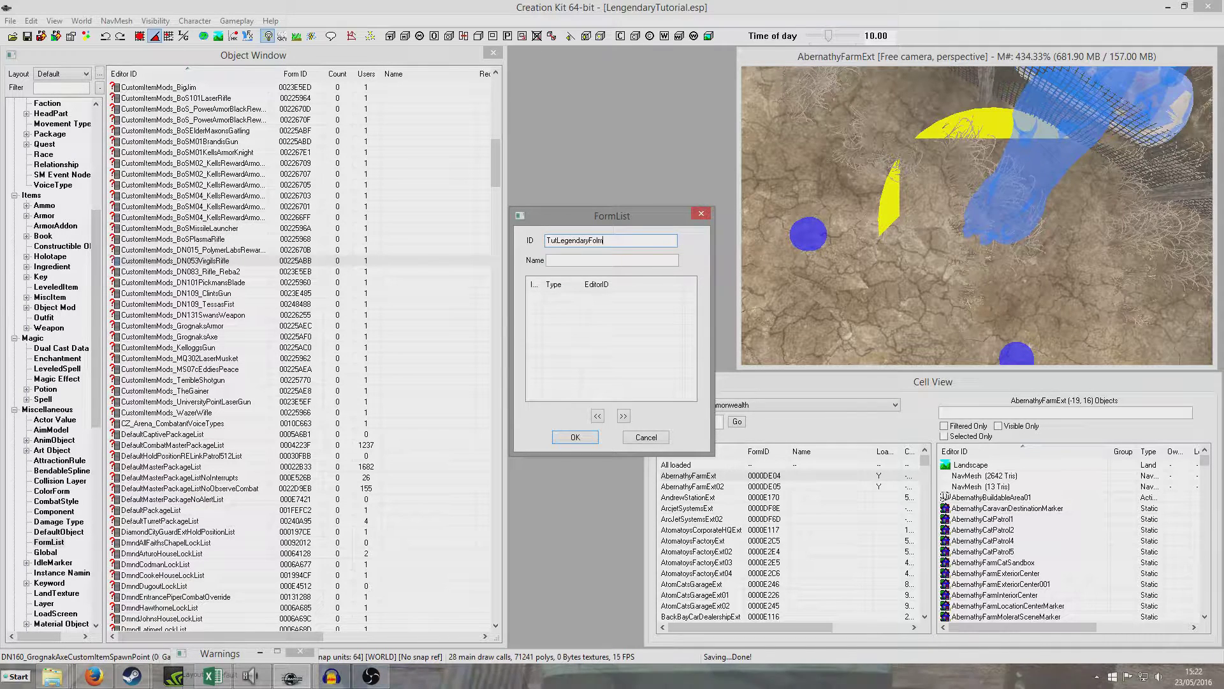
{"action": "key", "text": "BackSpace"}
{"action": "key", "text": "BackSpace"}
{"action": "type", "text": "r"}
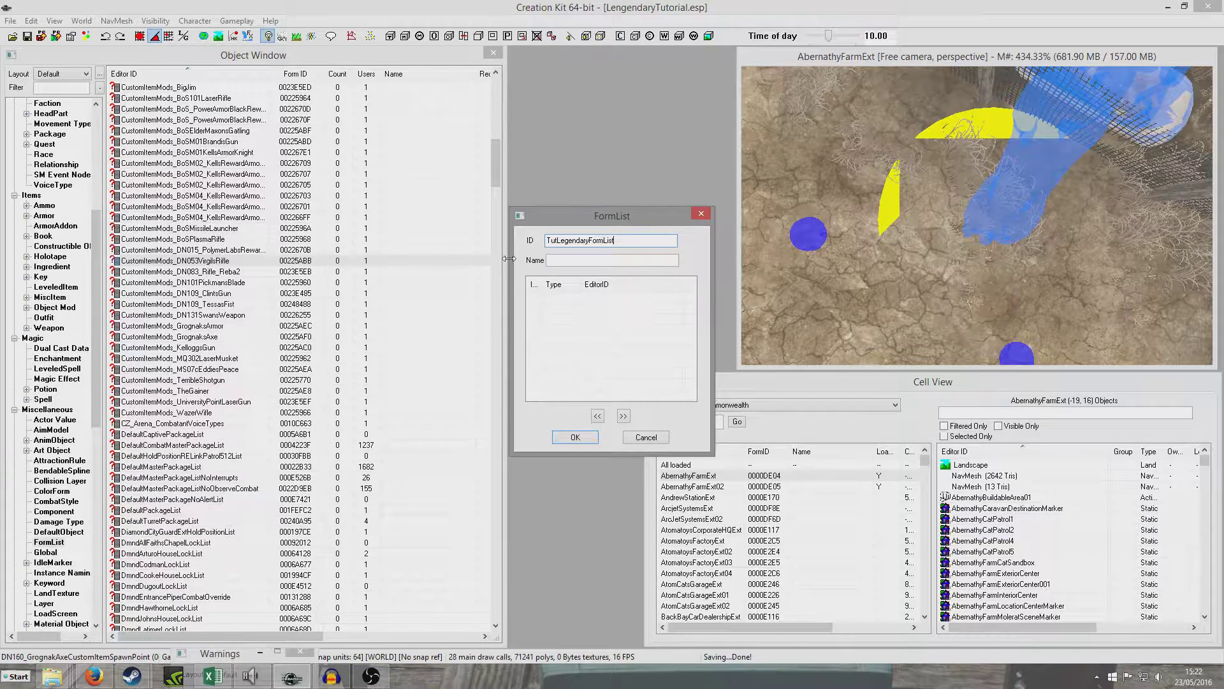
{"action": "type", "text": "mList"}
{"action": "left_click_drag", "start_coordinate": [546, 220], "coordinate": [556, 112]}
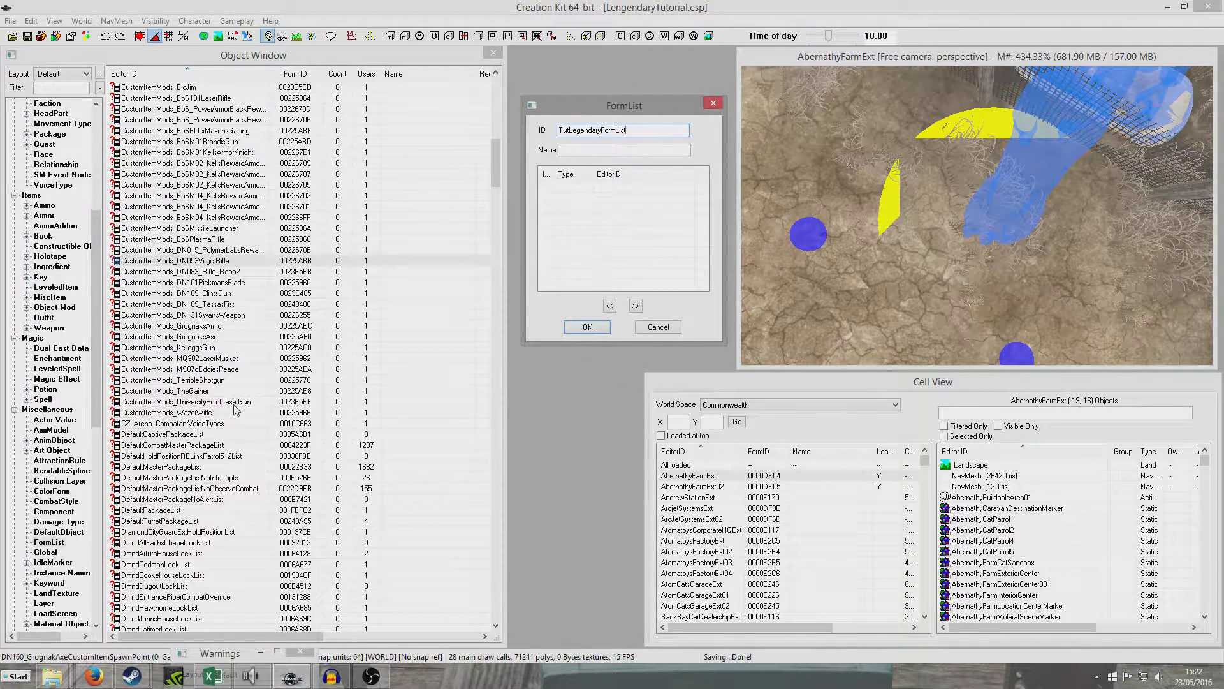
{"action": "left_click_drag", "start_coordinate": [98, 301], "coordinate": [93, 363]}
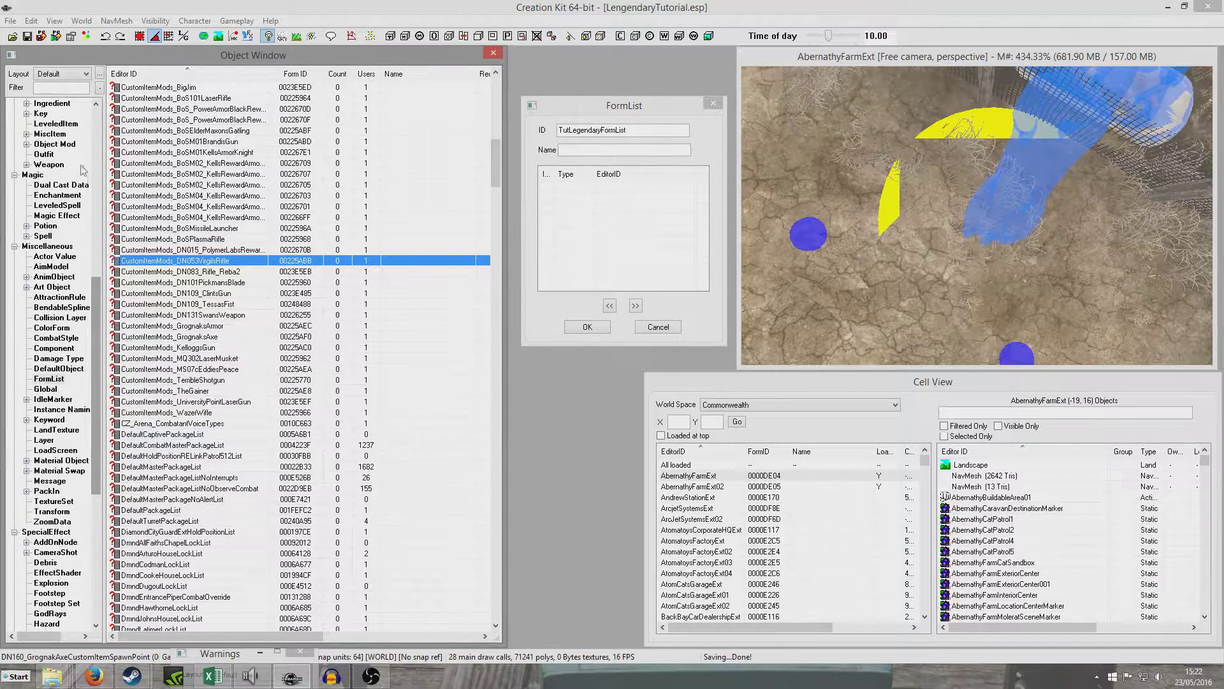
Show the Object Mod records filtered by 'legendary'
{"action": "left_click", "coordinate": [55, 144]}
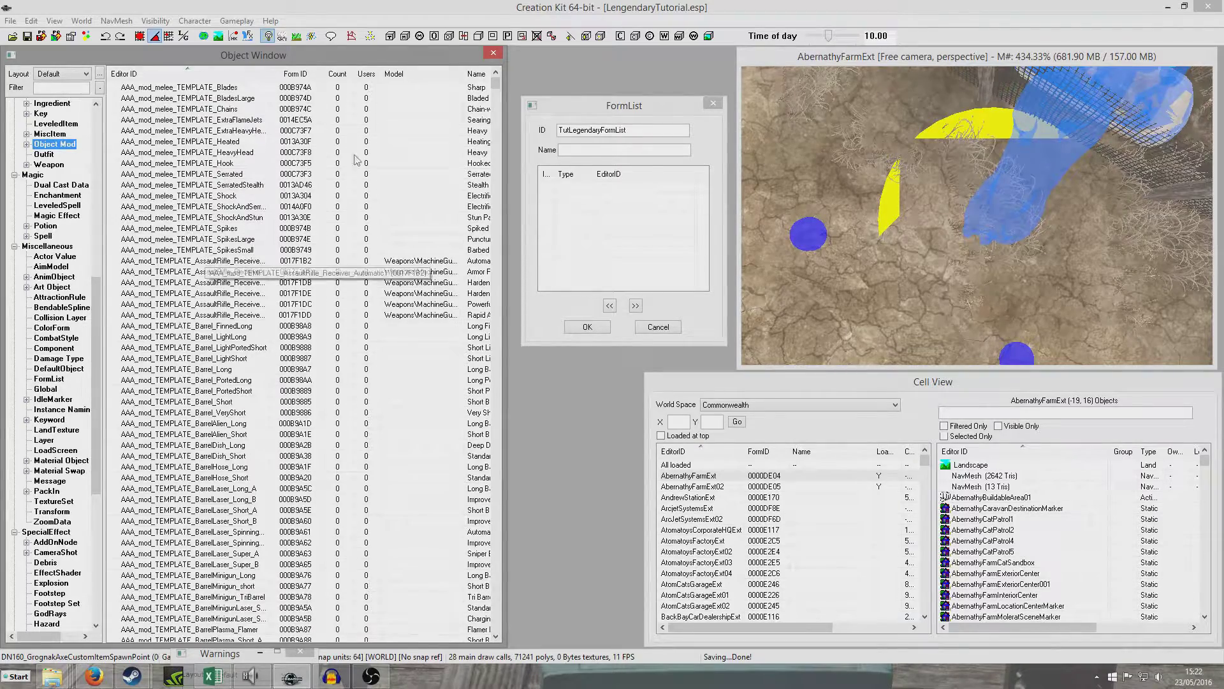
{"action": "left_click", "coordinate": [497, 102]}
{"action": "left_click_drag", "start_coordinate": [496, 102], "coordinate": [483, 221]}
{"action": "left_click_drag", "start_coordinate": [192, 228], "coordinate": [190, 146]}
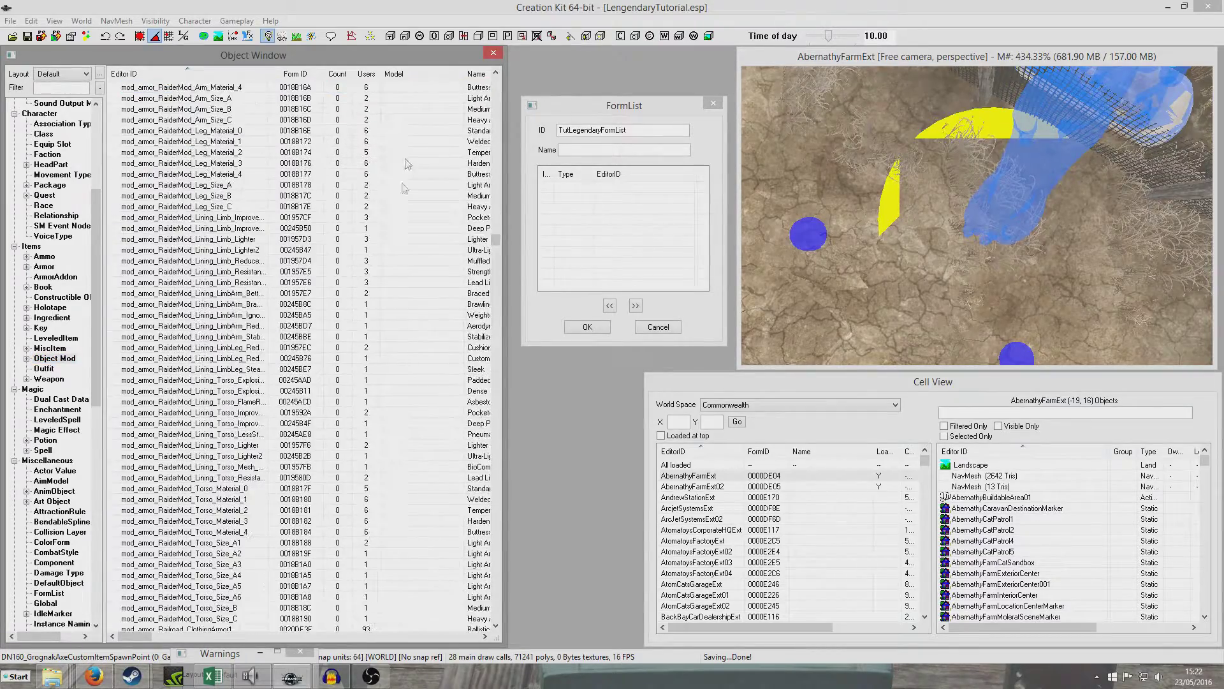
{"action": "left_click", "coordinate": [496, 249]}
{"action": "left_click_drag", "start_coordinate": [496, 250], "coordinate": [492, 356]}
{"action": "left_click", "coordinate": [68, 89]}
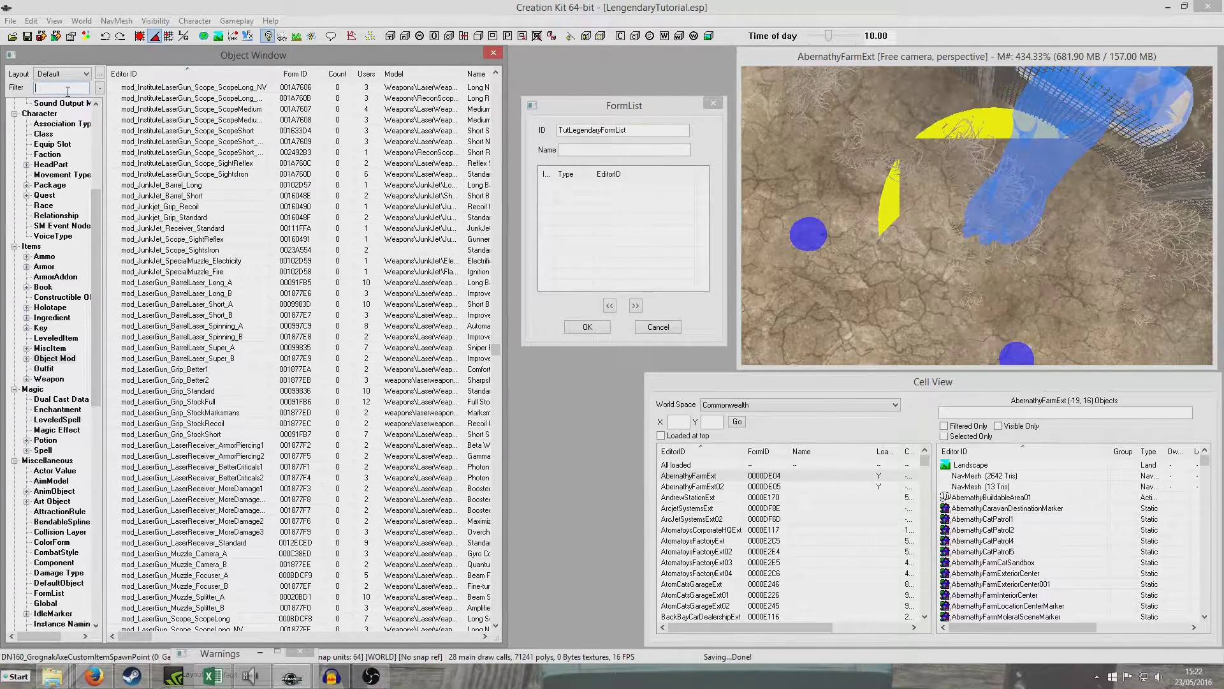
{"action": "type", "text": "legendary"}
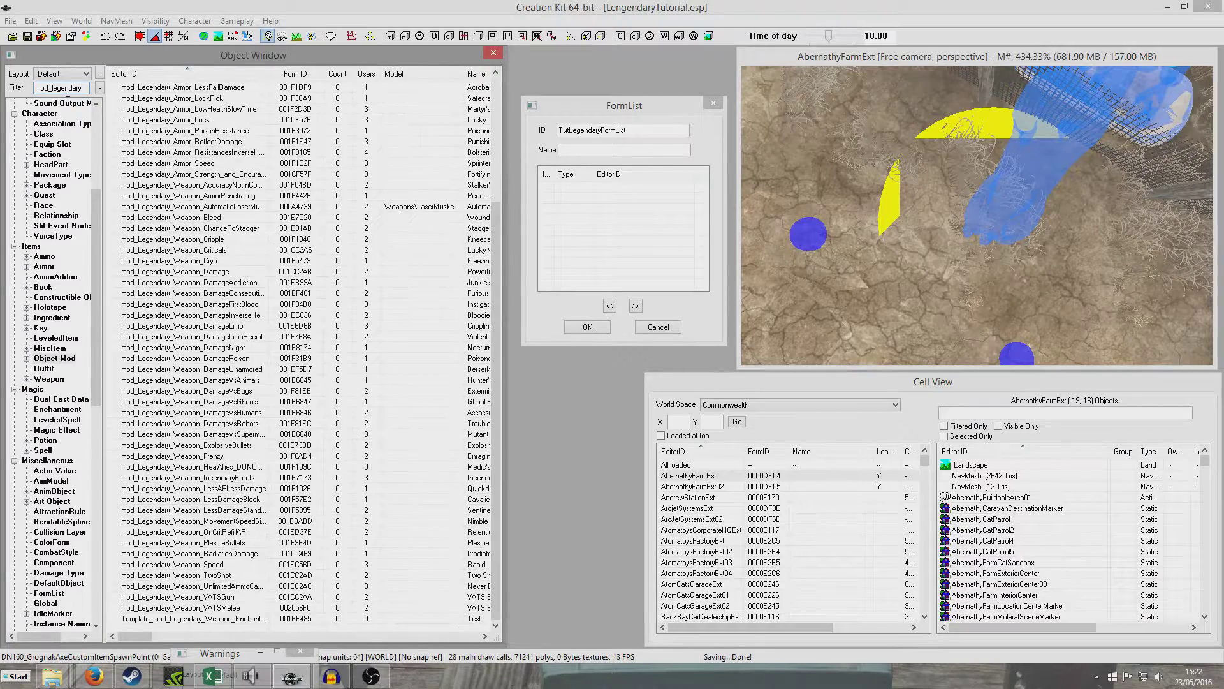
Add mod_Legendary_Weapon_ExplosiveBullets to the form list, confirm it, and save the plugin
{"action": "left_click_drag", "start_coordinate": [204, 198], "coordinate": [217, 260]}
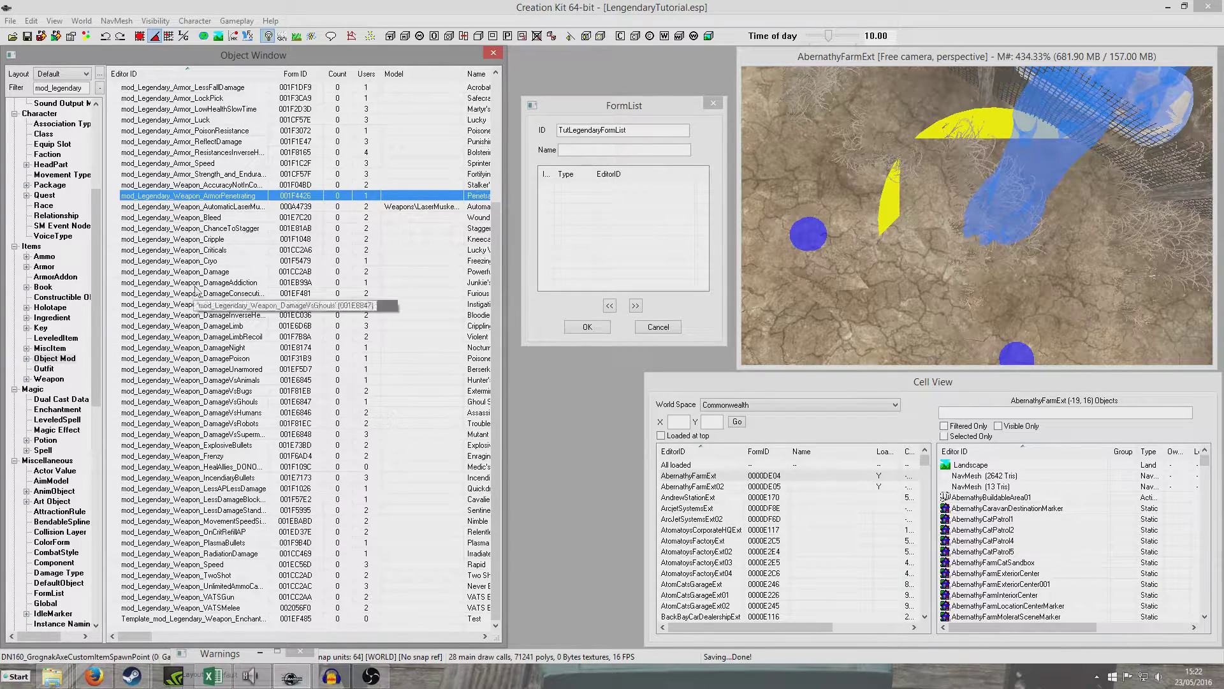
{"action": "left_click", "coordinate": [219, 445]}
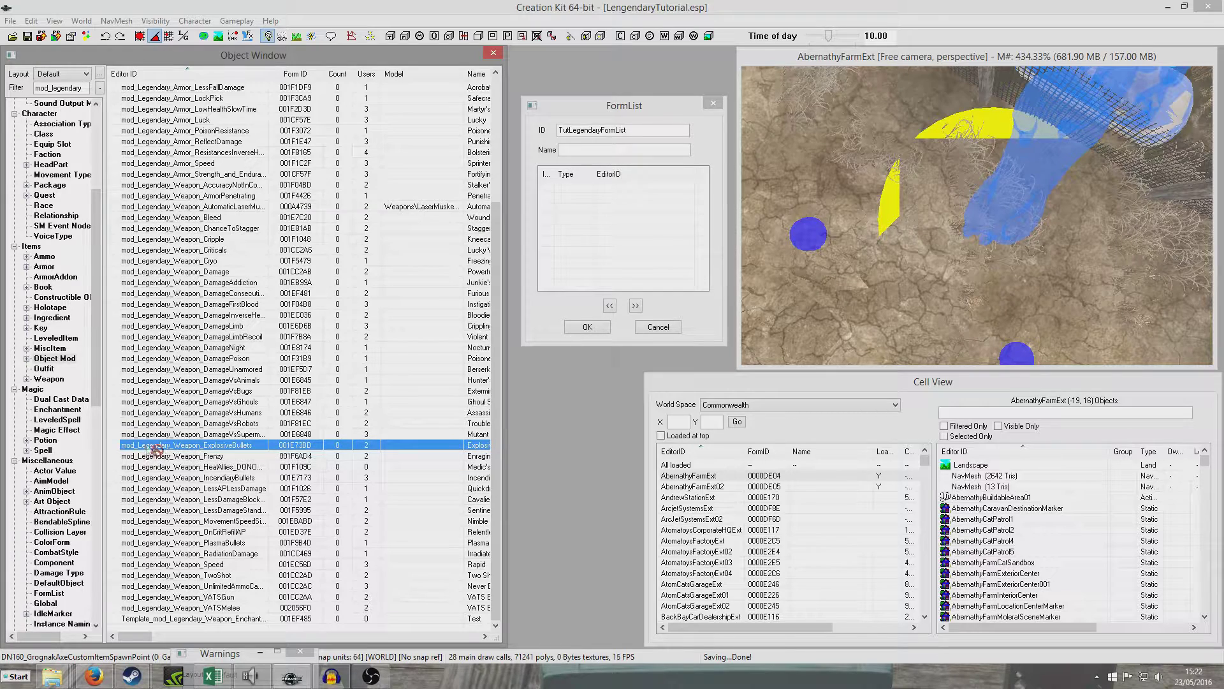
{"action": "left_click_drag", "start_coordinate": [202, 446], "coordinate": [621, 236]}
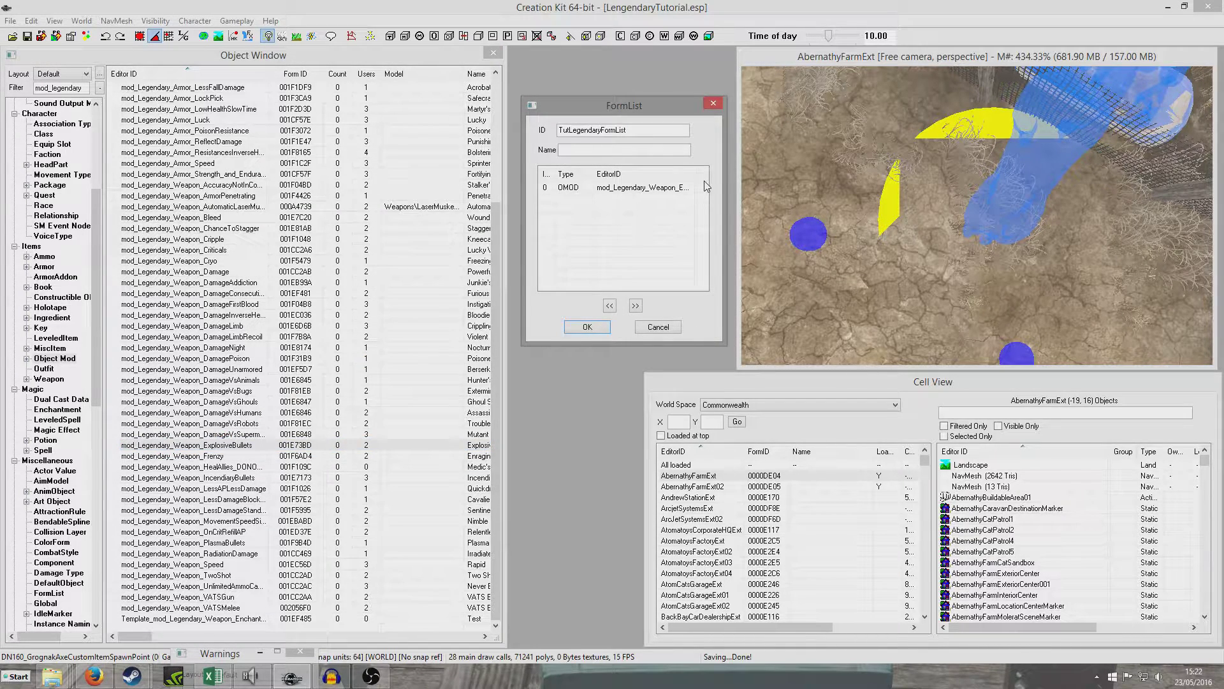
{"action": "left_click", "coordinate": [599, 329]}
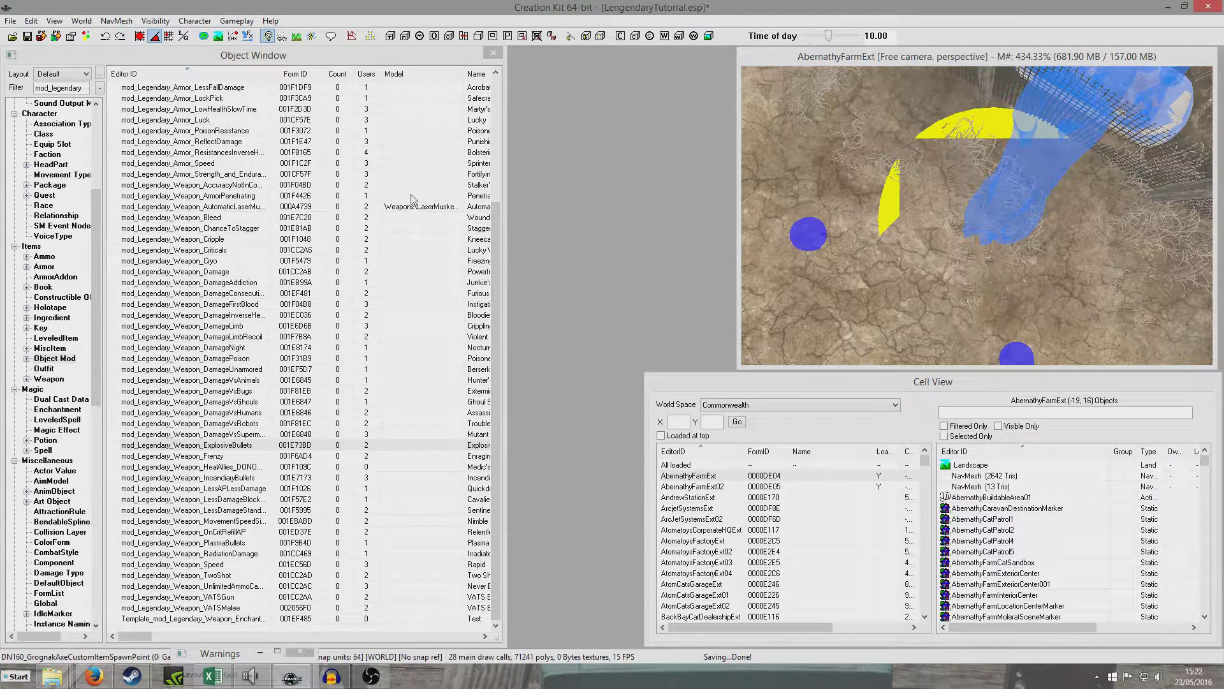
{"action": "left_click", "coordinate": [27, 35]}
Show the Quest records with the mod_legendary filter cleared
{"action": "left_click_drag", "start_coordinate": [95, 283], "coordinate": [96, 201]}
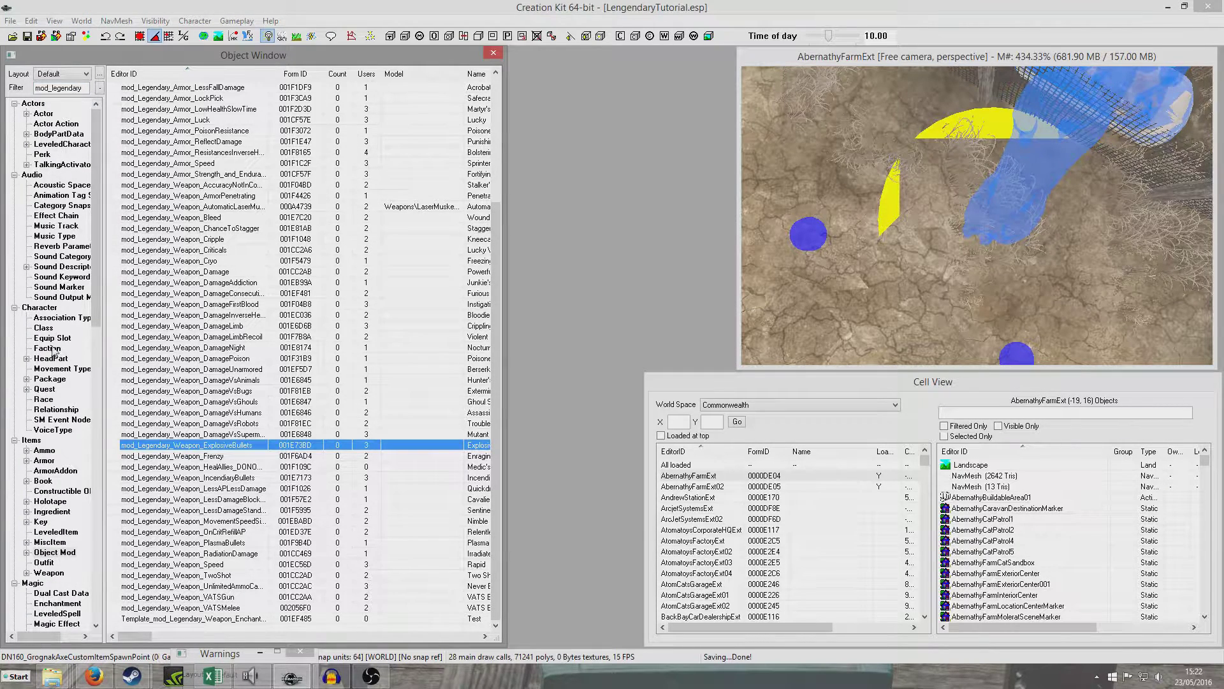
{"action": "left_click", "coordinate": [53, 390]}
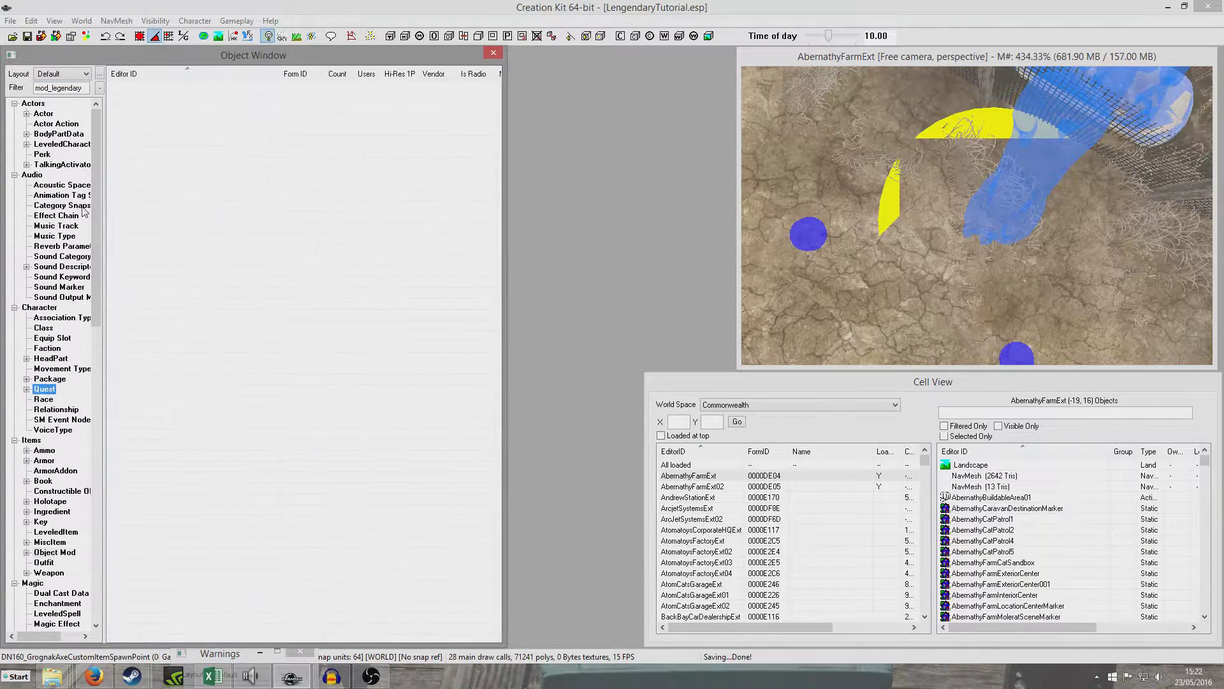
{"action": "double_click", "coordinate": [75, 87]}
{"action": "key", "text": "BackSpace"}
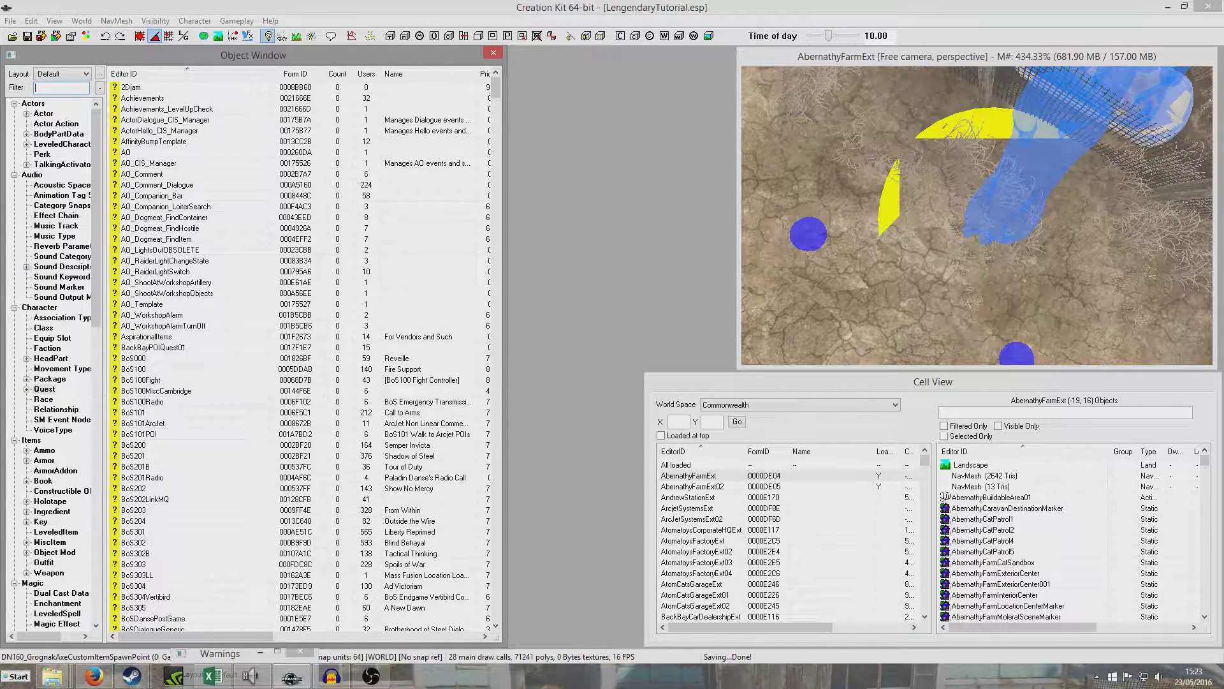
{"action": "left_click", "coordinate": [185, 174]}
{"action": "key", "text": "Delete"}
Create a new quest with the ID TutLegendaryQuest
{"action": "right_click", "coordinate": [248, 121]}
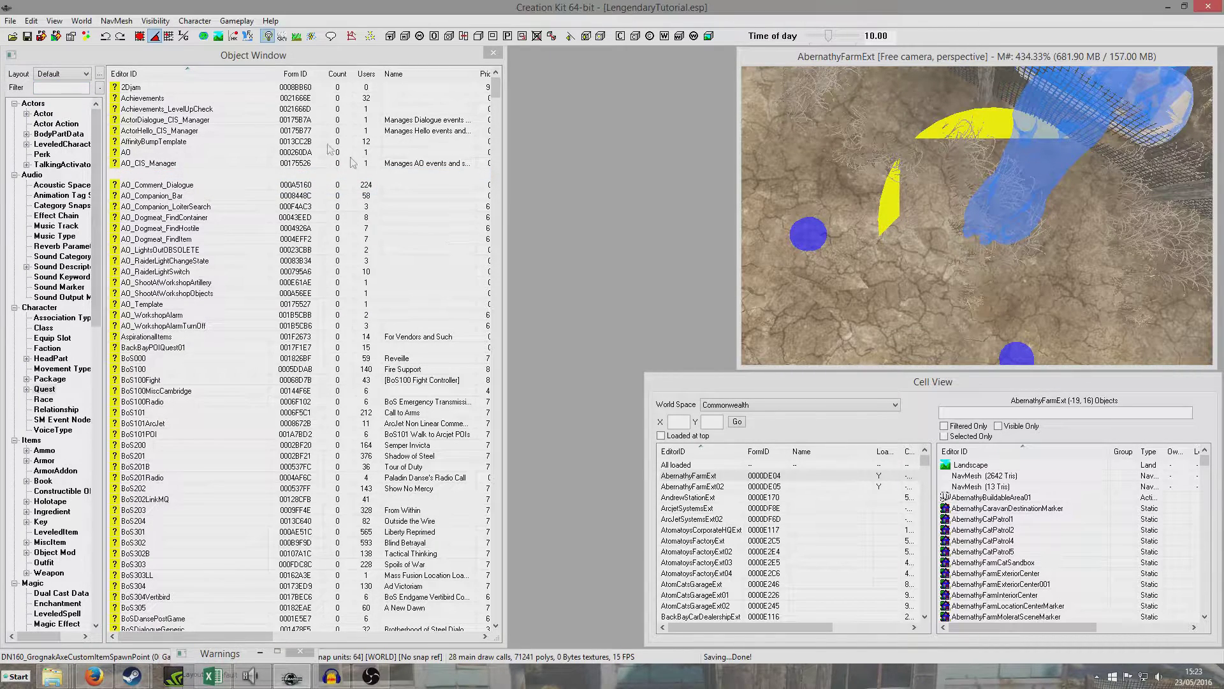
{"action": "left_click", "coordinate": [331, 150]}
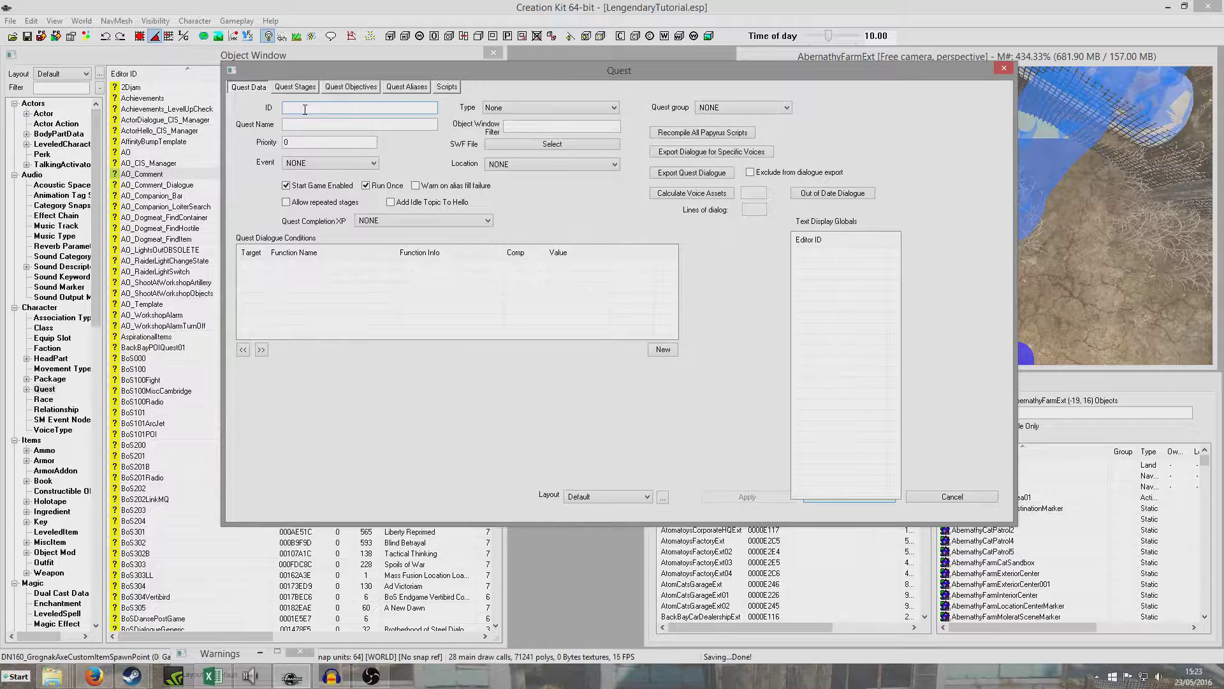
{"action": "type", "text": "TutLegendaryQuest"}
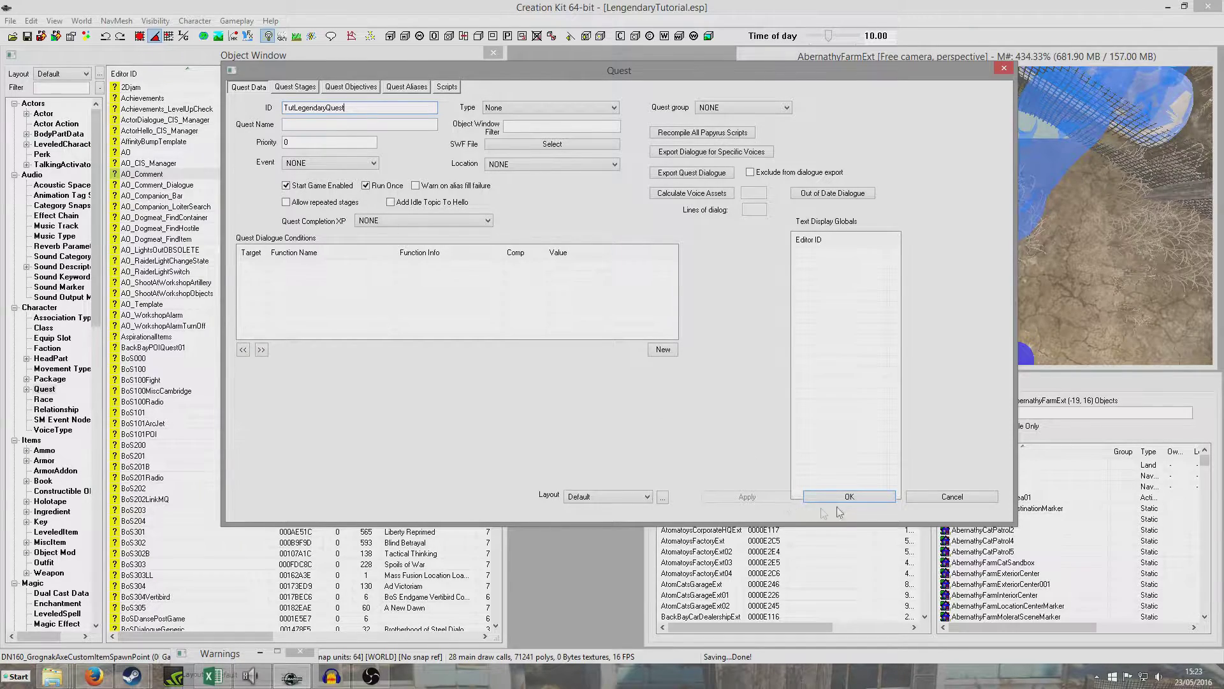
{"action": "left_click", "coordinate": [842, 500]}
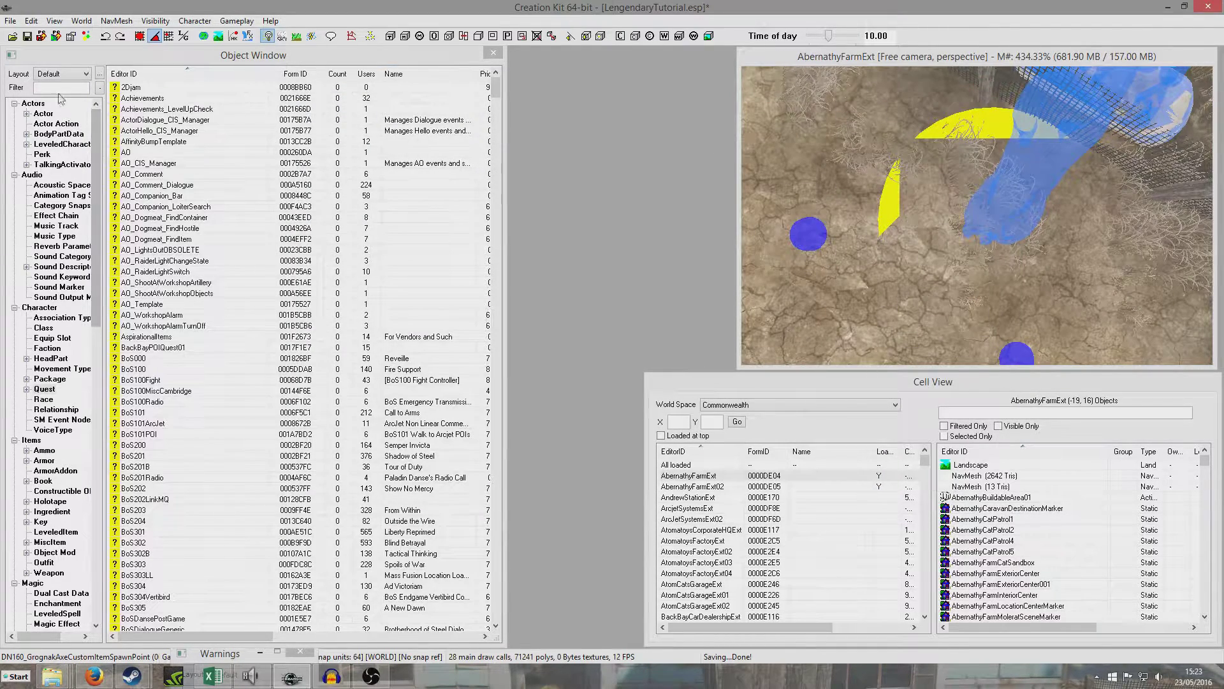
Filter quests by 'legendary' and open TutLegendaryQuest for editing
{"action": "left_click", "coordinate": [57, 90]}
{"action": "type", "text": "legendary"}
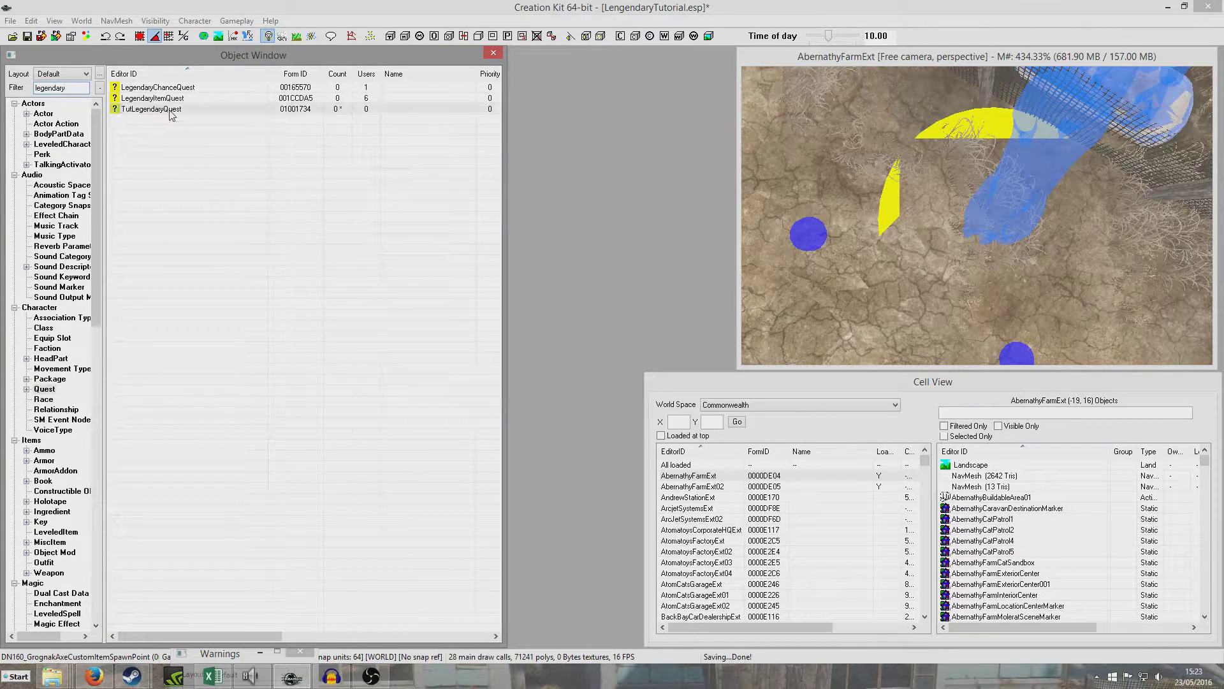
{"action": "double_click", "coordinate": [159, 109]}
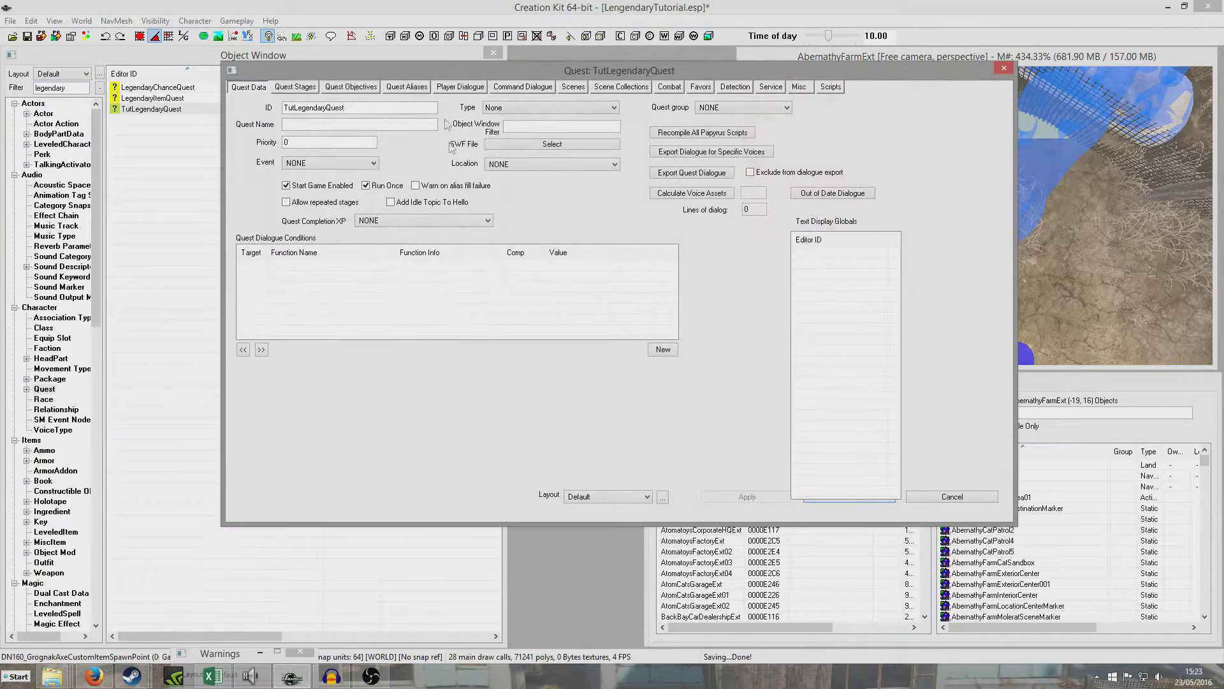
Add quest stage 10 with a log entry, set to run on start
{"action": "left_click", "coordinate": [297, 88]}
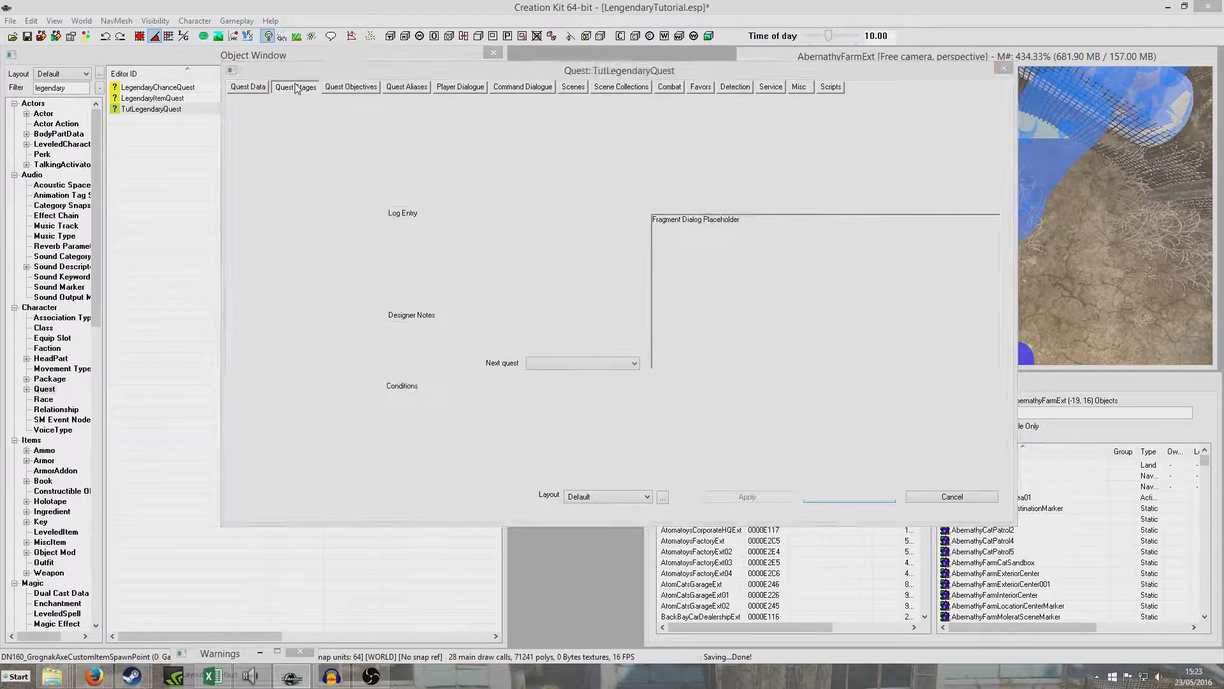
{"action": "right_click", "coordinate": [264, 135]}
{"action": "left_click", "coordinate": [281, 139]}
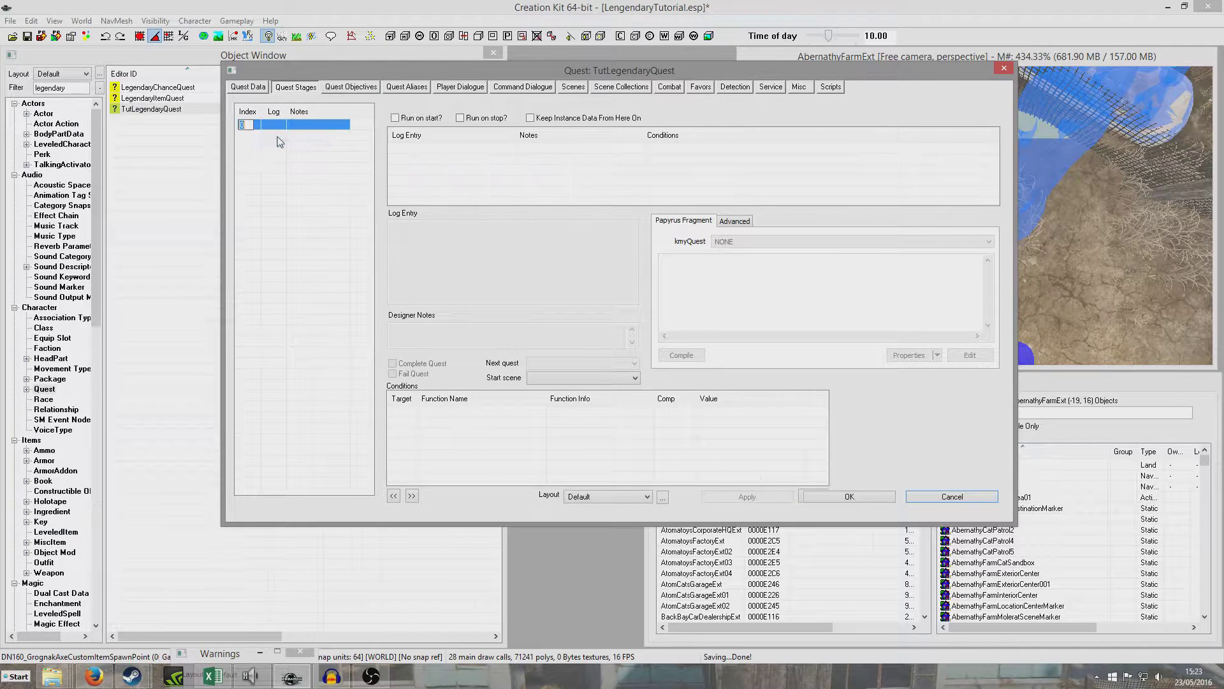
{"action": "type", "text": "10"}
{"action": "right_click", "coordinate": [420, 164]}
{"action": "left_click", "coordinate": [431, 167]}
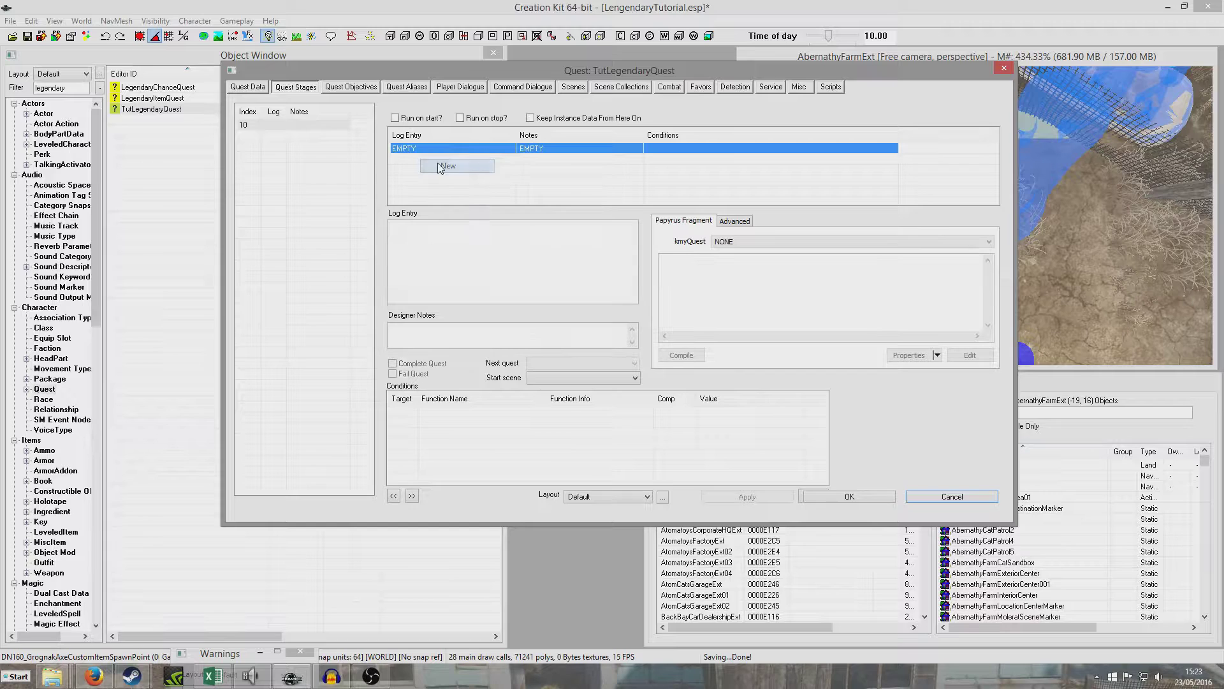
{"action": "left_click", "coordinate": [396, 118]}
Review stage 10 and the quest's general data, then view its Scripts page
{"action": "left_click", "coordinate": [348, 189]}
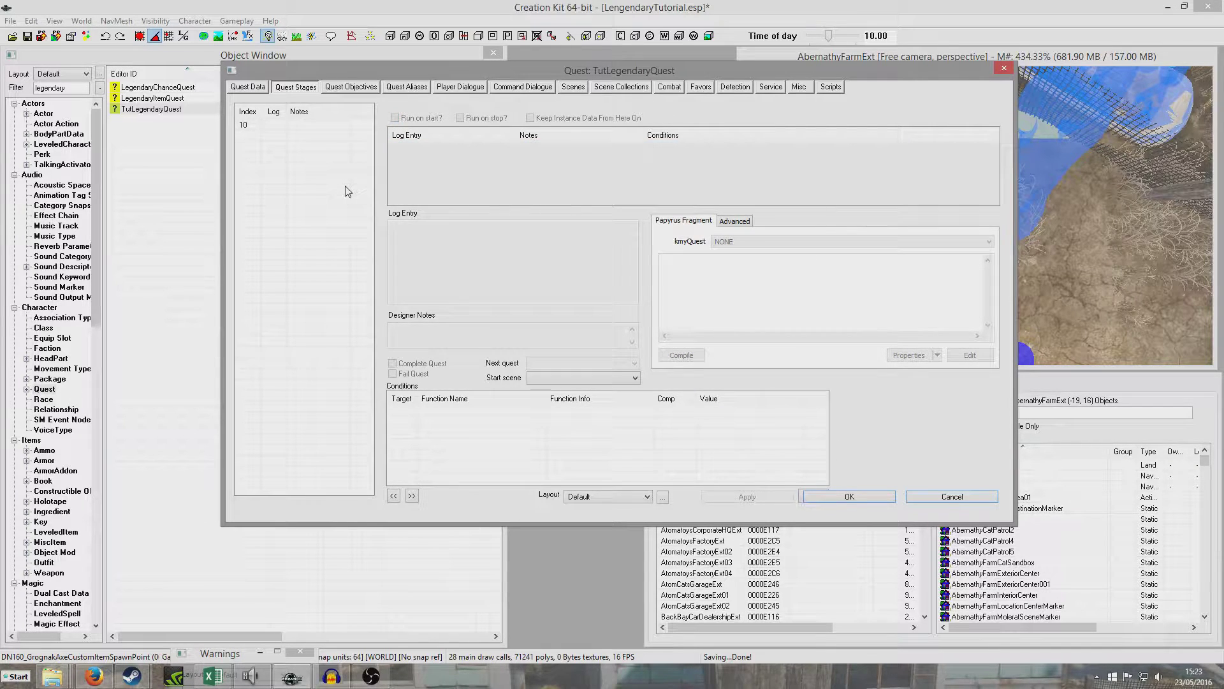
{"action": "left_click", "coordinate": [254, 126]}
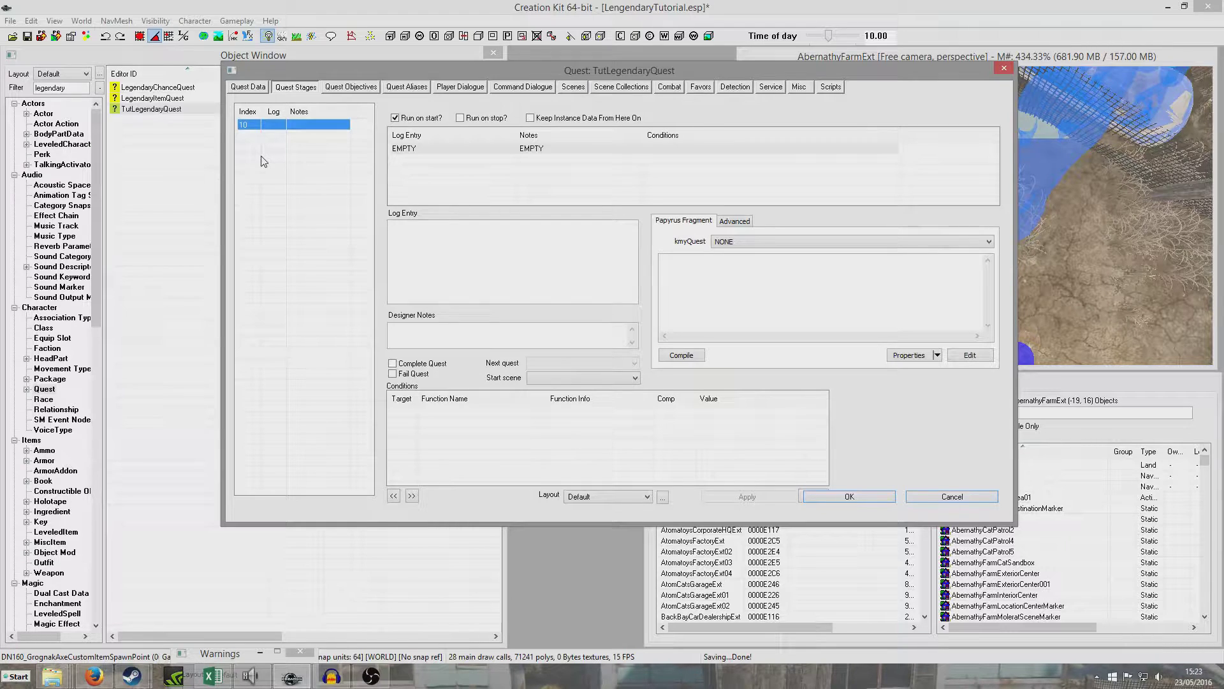
{"action": "left_click", "coordinate": [250, 88]}
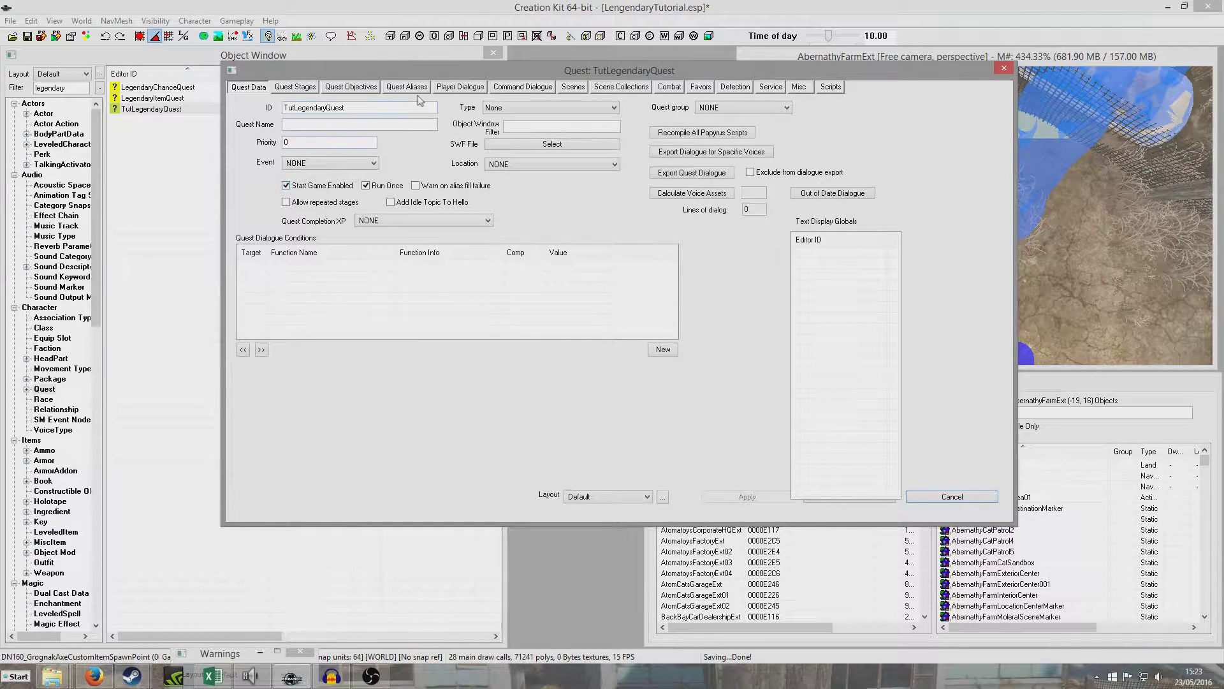
{"action": "left_click", "coordinate": [297, 87]}
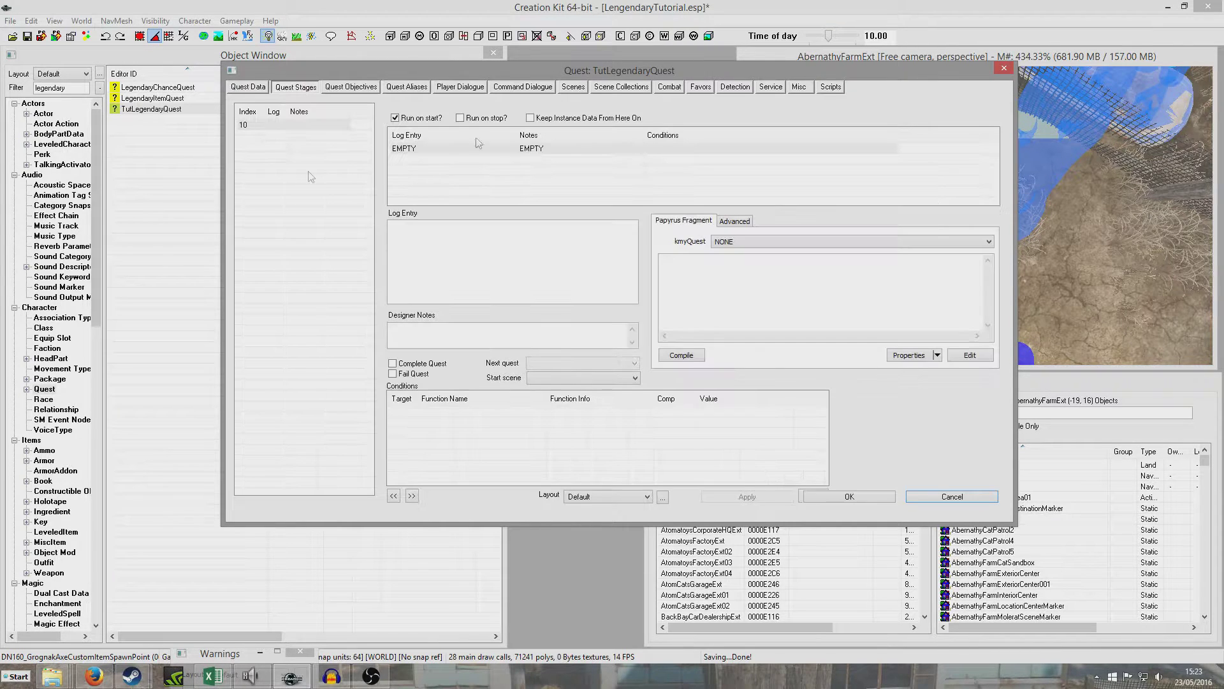
{"action": "left_click", "coordinate": [832, 88]}
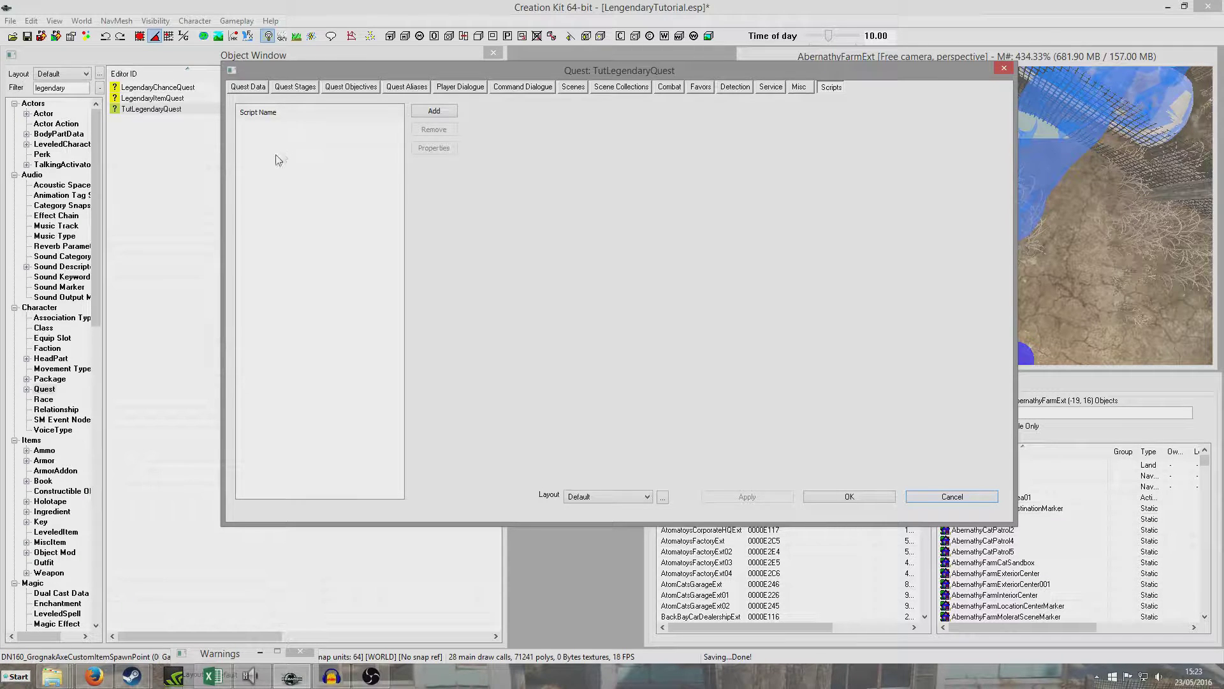
Attach CustomItemQuestScript to the quest, leaving its ItemData property at defaults
{"action": "left_click", "coordinate": [431, 113]}
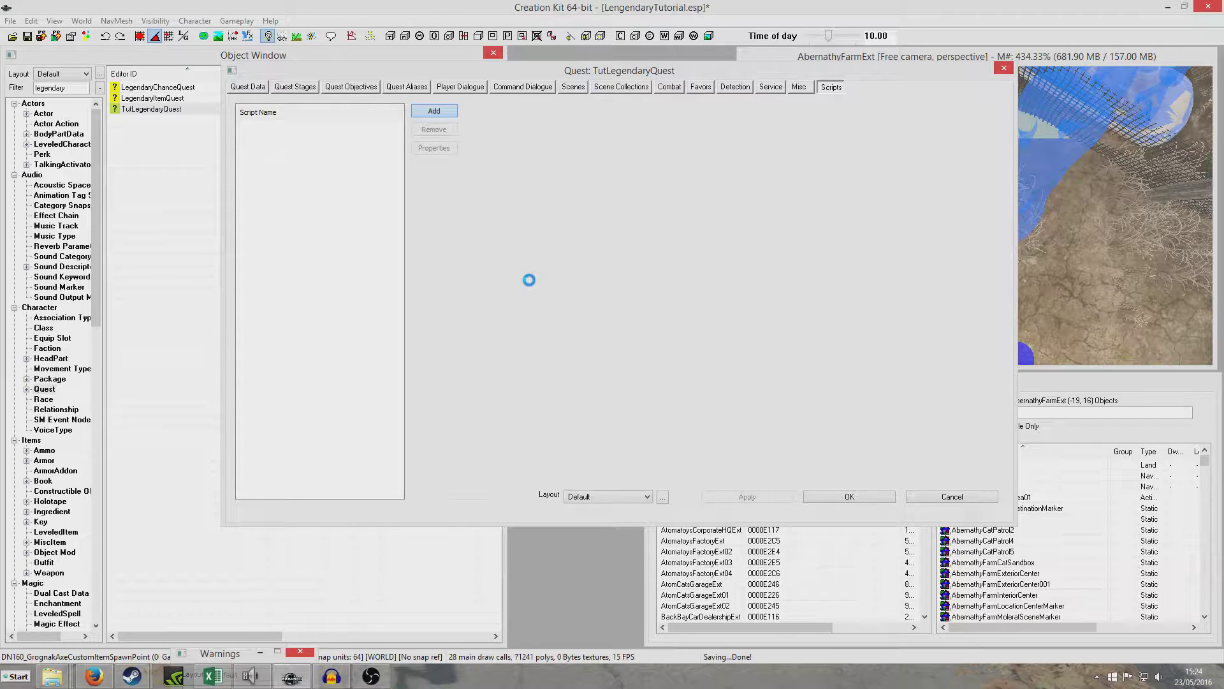
{"action": "left_click", "coordinate": [561, 280]}
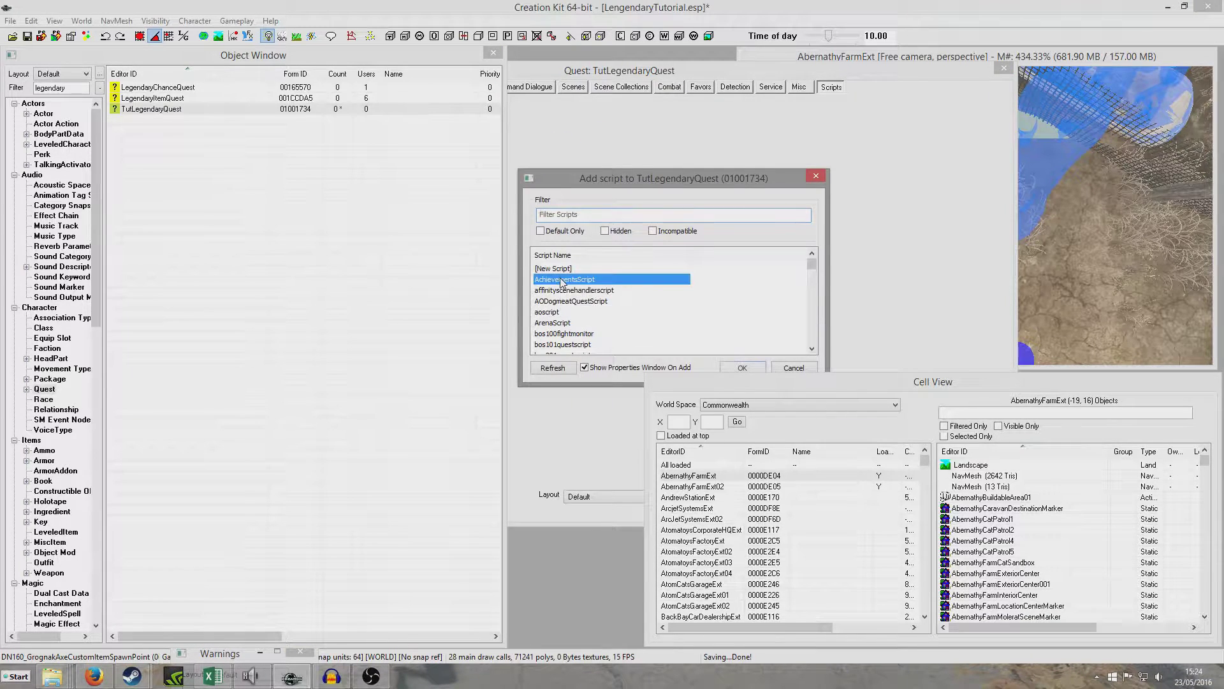
{"action": "type", "text": "cu"}
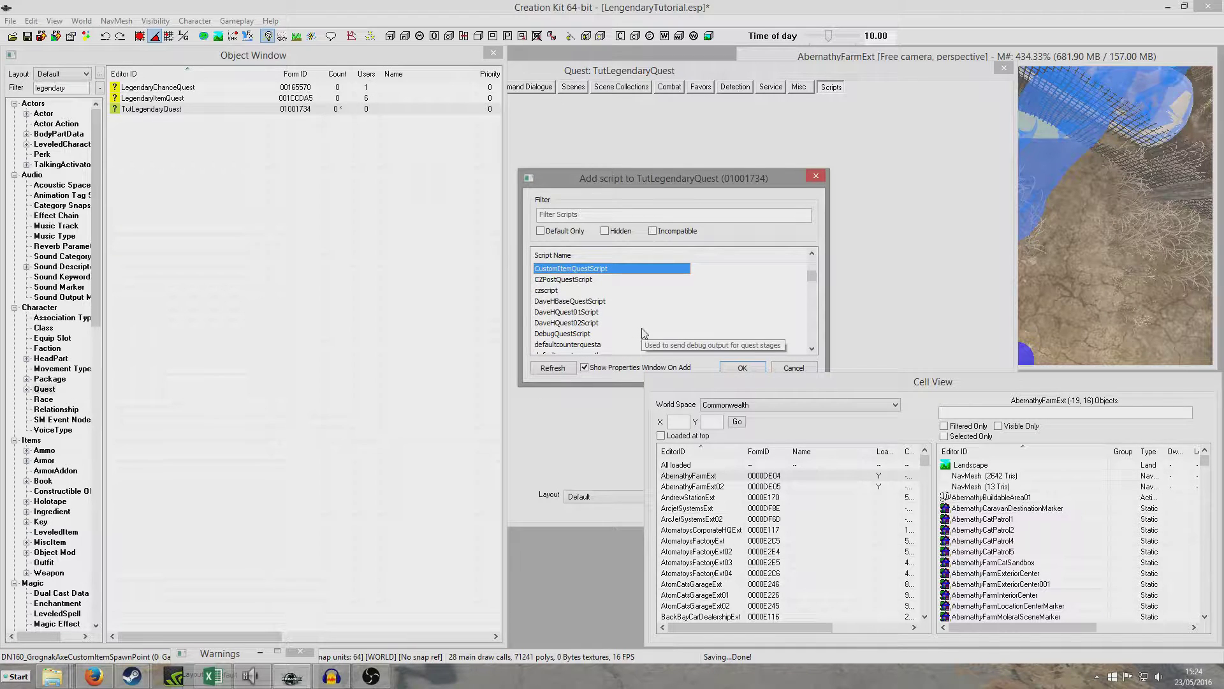
{"action": "double_click", "coordinate": [570, 273]}
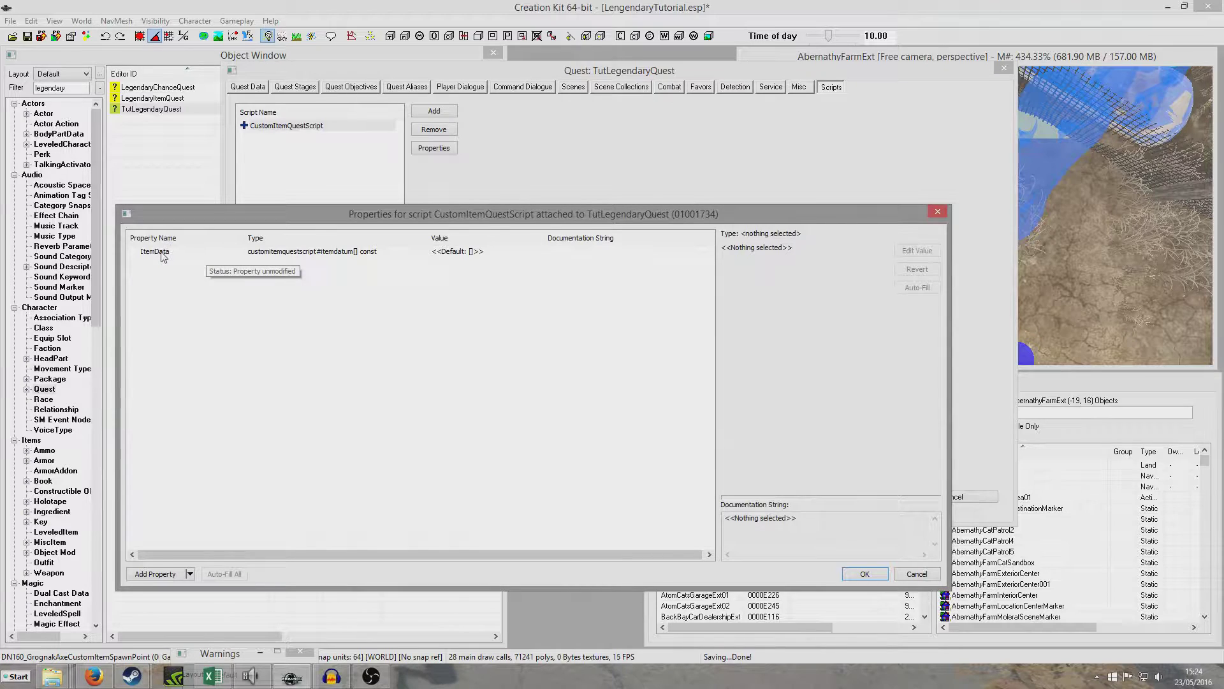
{"action": "left_click", "coordinate": [167, 256]}
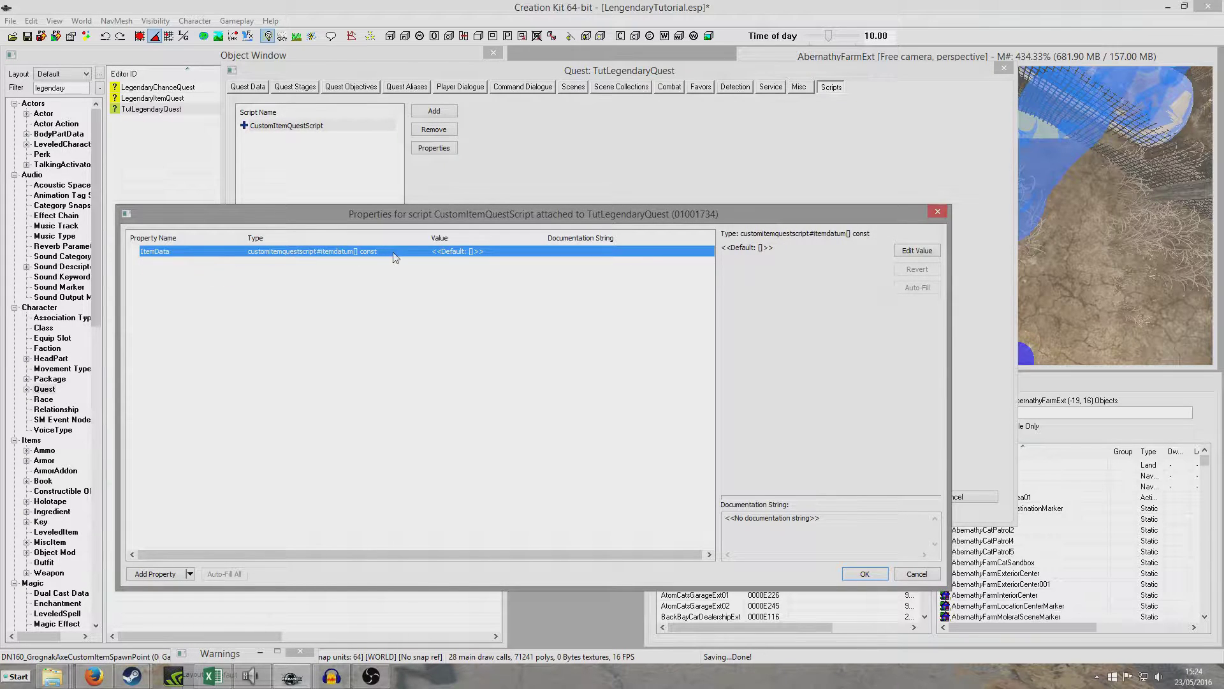
{"action": "left_click", "coordinate": [918, 576]}
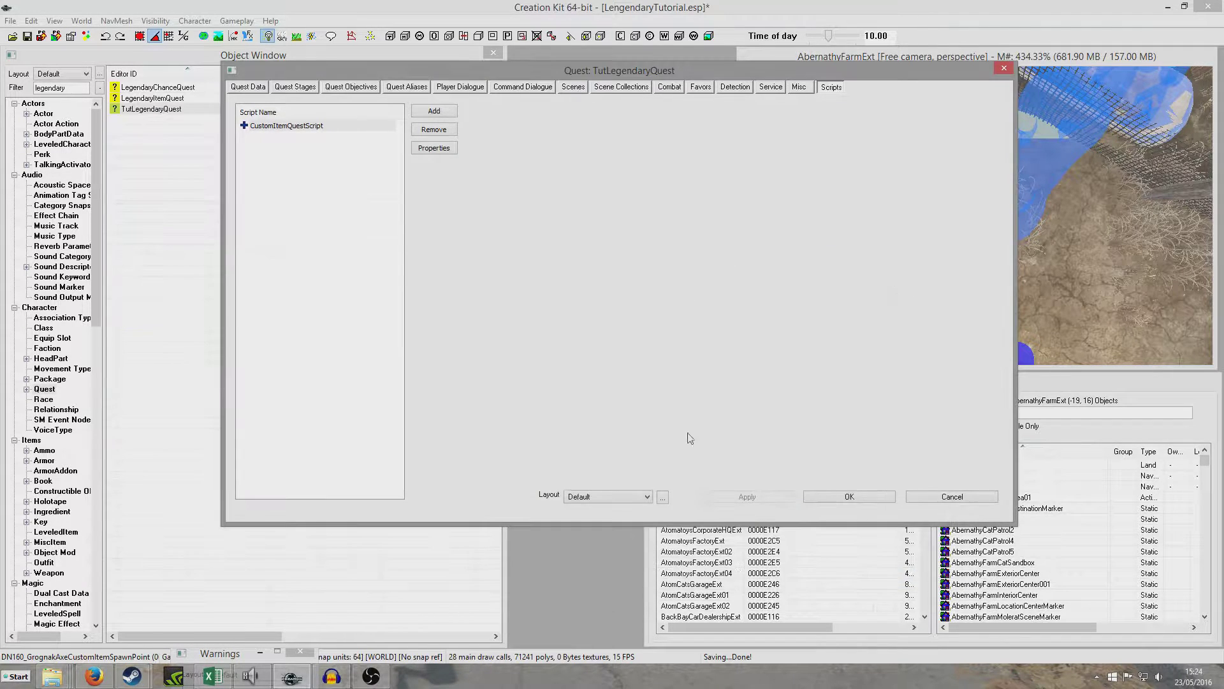
{"action": "right_click", "coordinate": [287, 126]}
{"action": "left_click", "coordinate": [309, 195]}
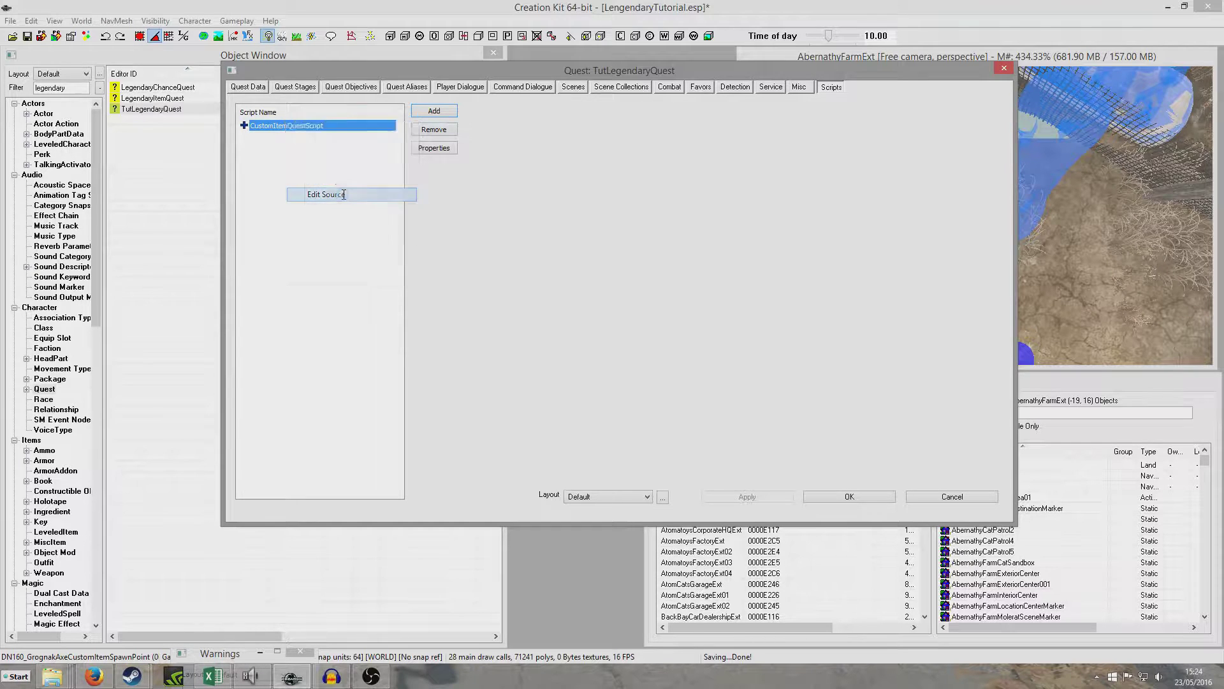
{"action": "left_click", "coordinate": [484, 91]}
{"action": "scroll", "coordinate": [306, 229], "scroll_direction": "down", "scroll_amount": 10}
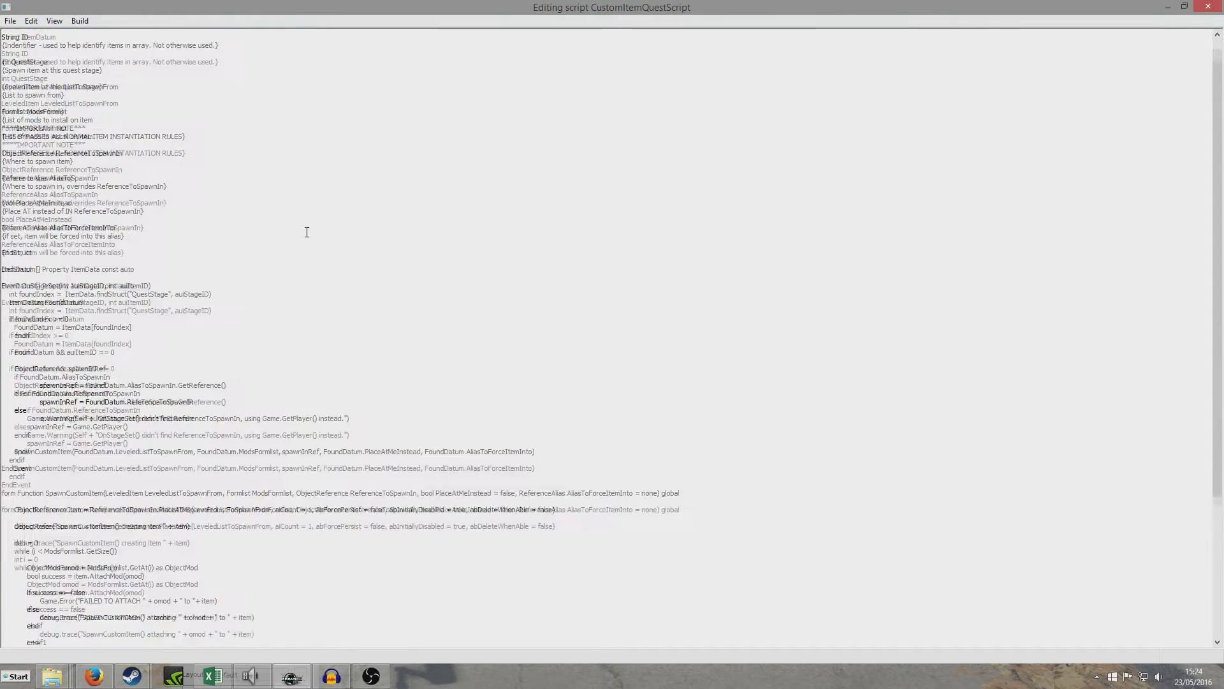
{"action": "scroll", "coordinate": [307, 232], "scroll_direction": "down", "scroll_amount": 1}
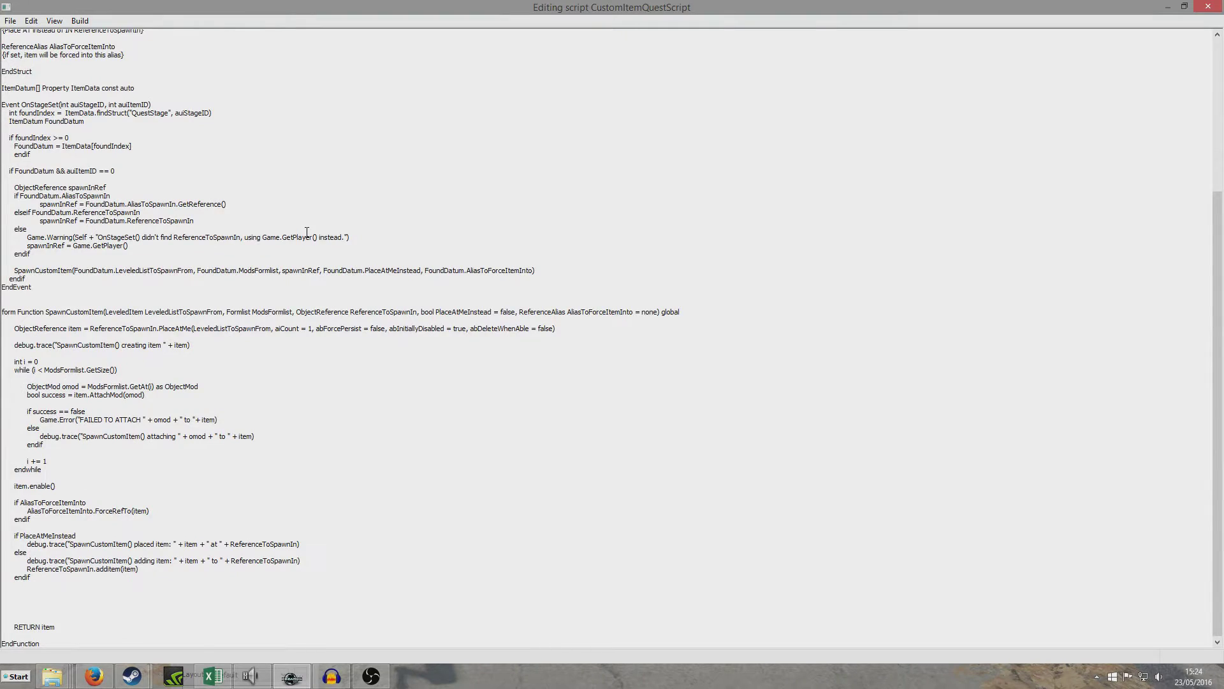
{"action": "scroll", "coordinate": [307, 233], "scroll_direction": "up", "scroll_amount": 8}
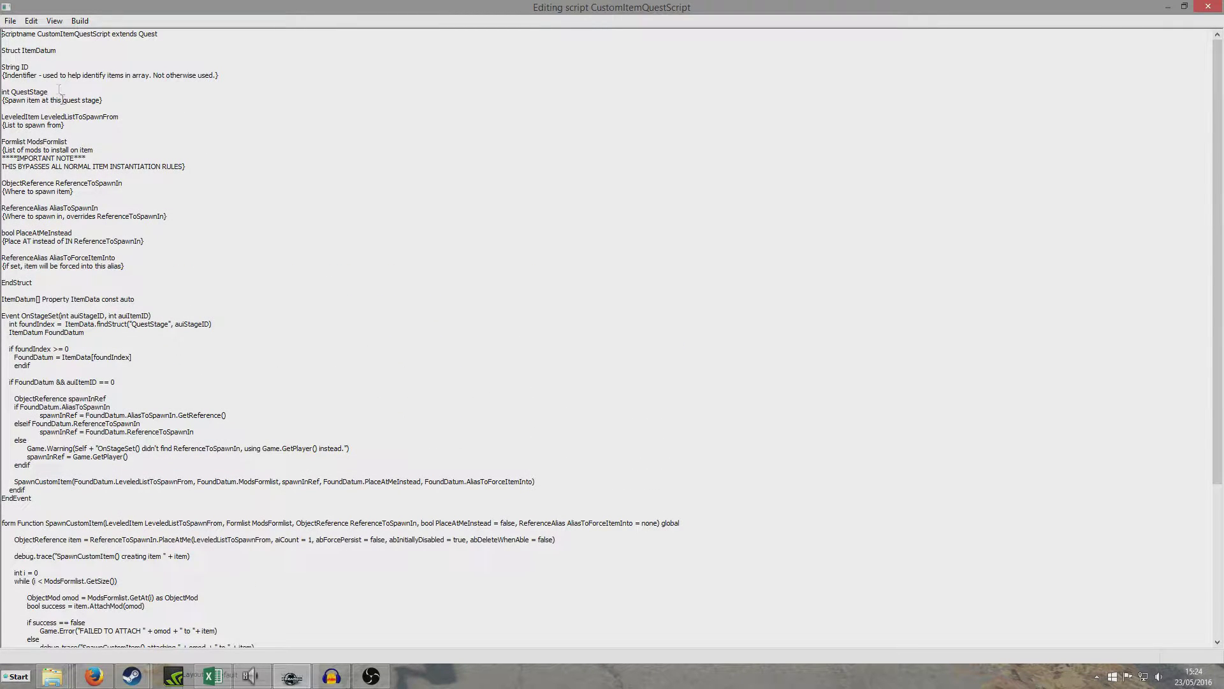
{"action": "left_click", "coordinate": [2, 51]}
{"action": "double_click", "coordinate": [15, 283]}
{"action": "left_click", "coordinate": [43, 249]}
{"action": "left_click", "coordinate": [1184, 6]}
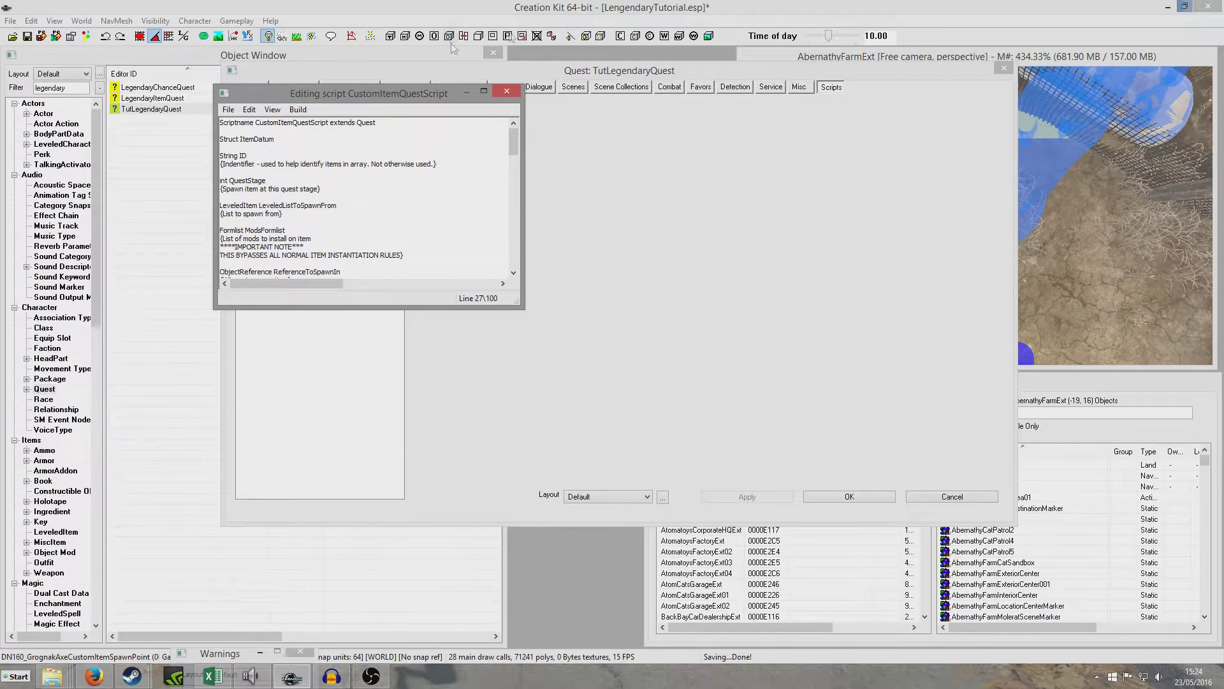
{"action": "left_click", "coordinate": [507, 91]}
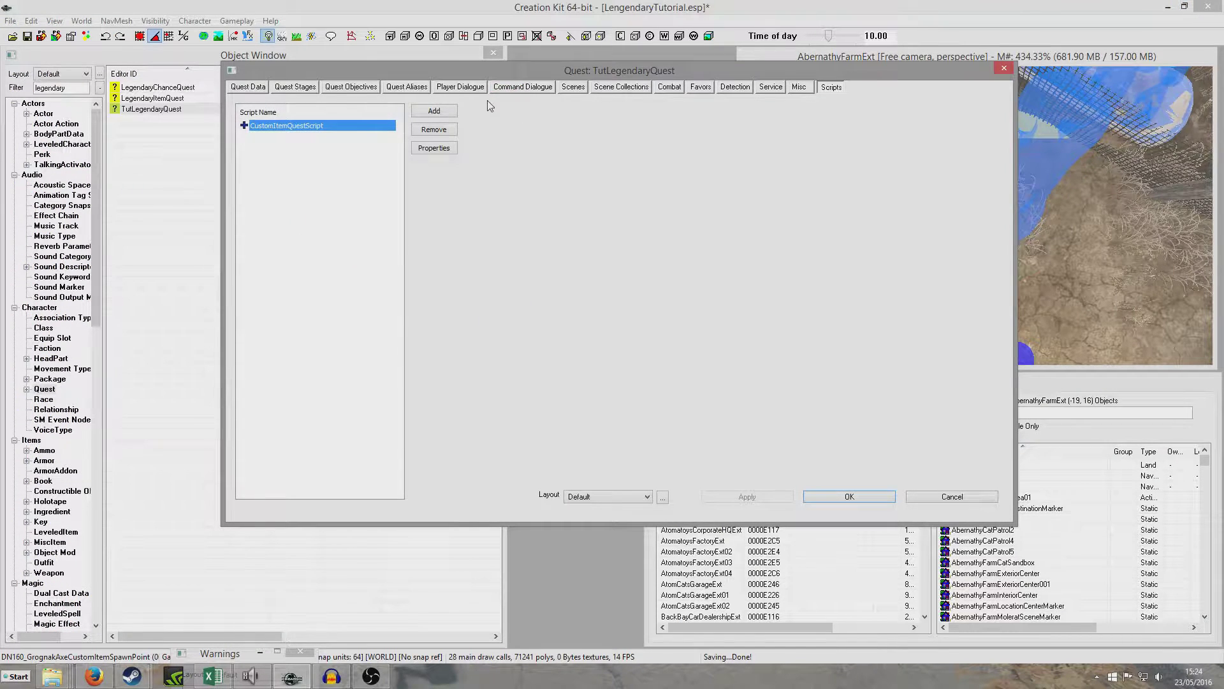
Add a new ItemData array entry and set its ID to 'Tutorial 10mm'
{"action": "left_click", "coordinate": [437, 151]}
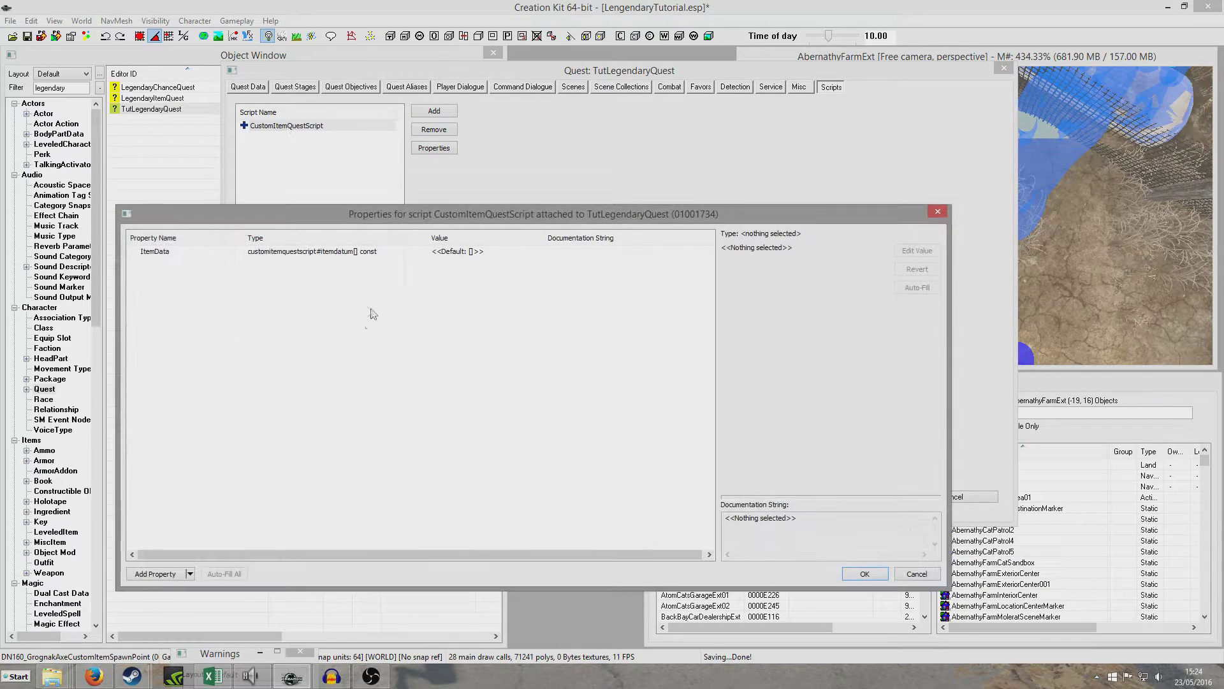
{"action": "left_click", "coordinate": [273, 253]}
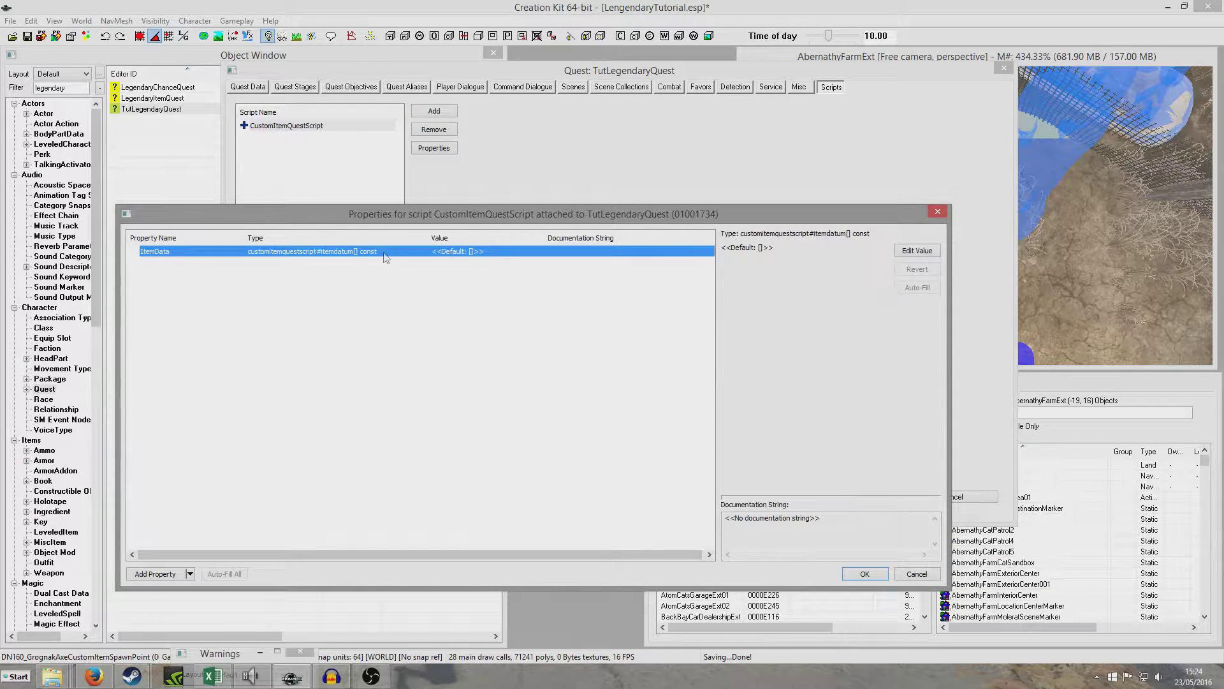
{"action": "double_click", "coordinate": [335, 254]}
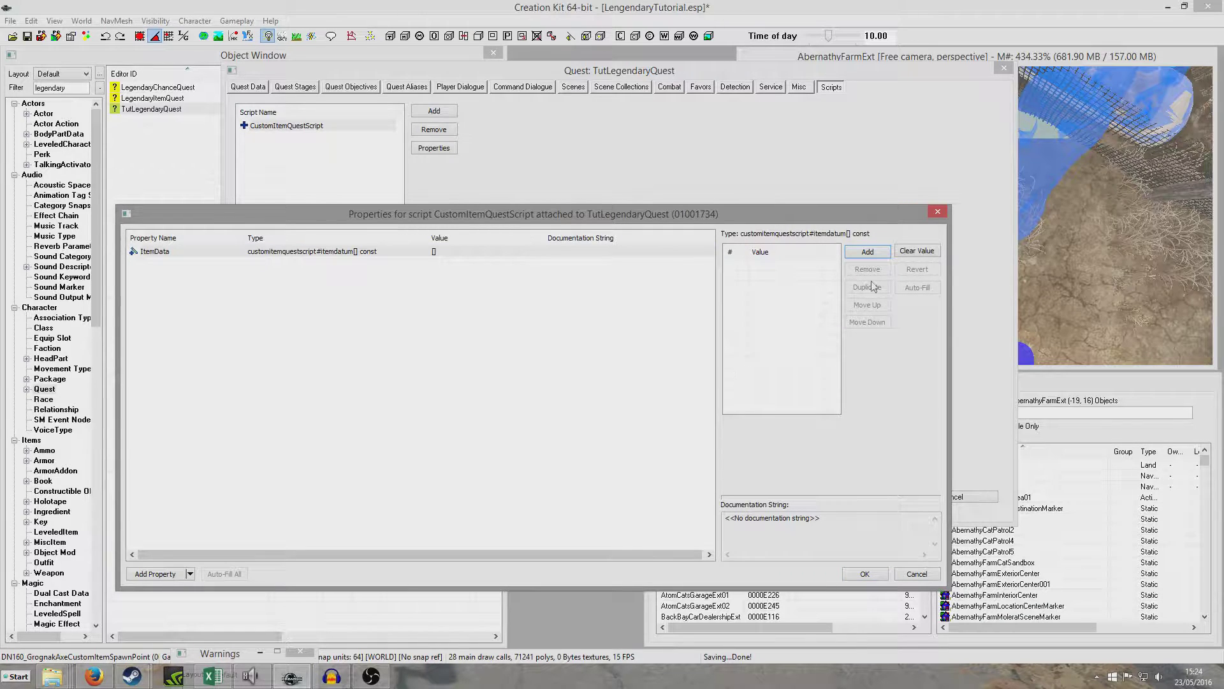
{"action": "left_click", "coordinate": [866, 252]}
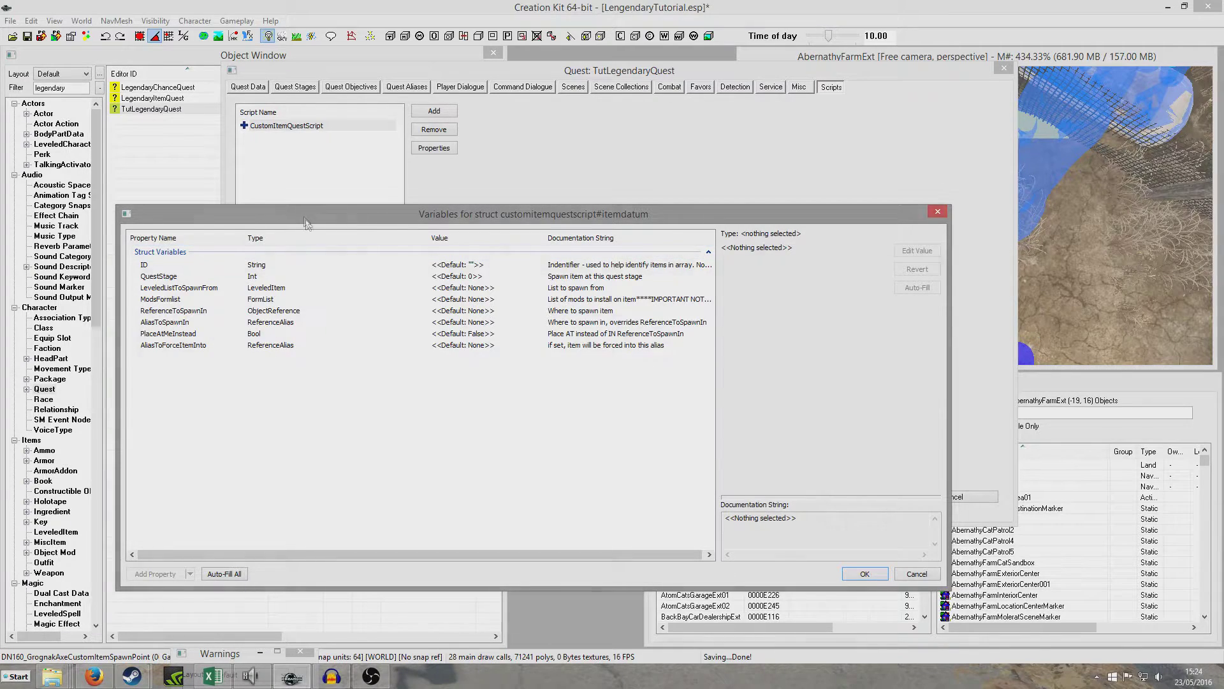
{"action": "left_click_drag", "start_coordinate": [301, 212], "coordinate": [458, 328]}
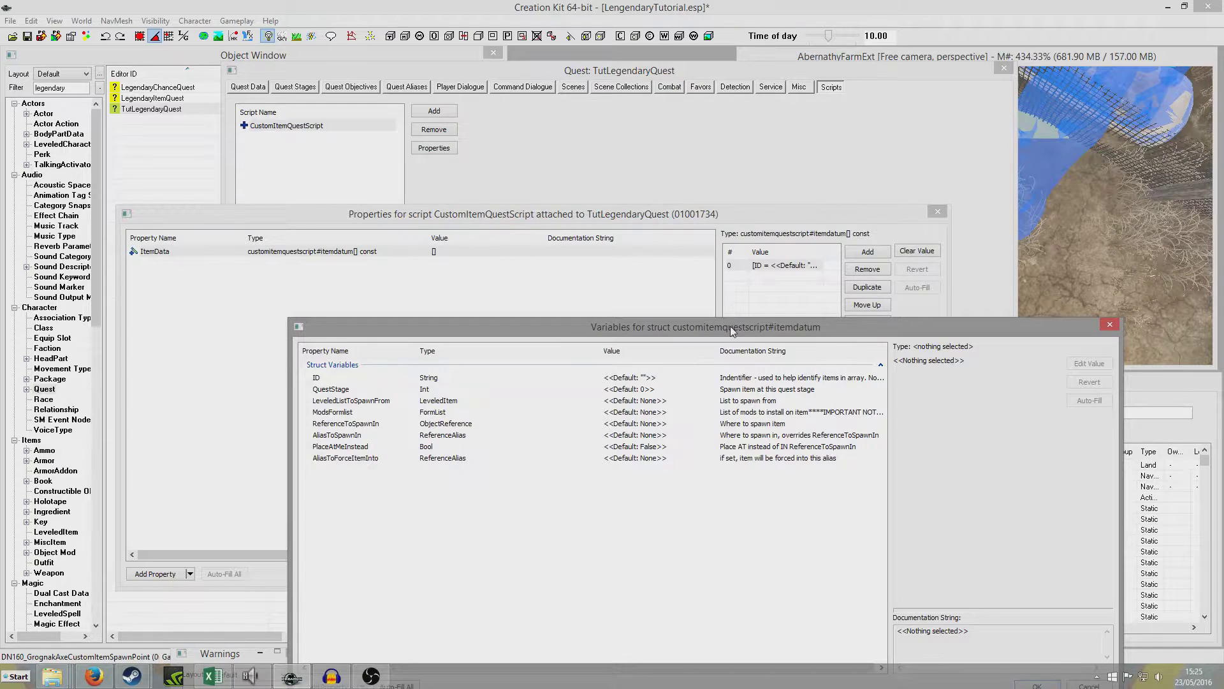
{"action": "left_click_drag", "start_coordinate": [730, 326], "coordinate": [732, 157]}
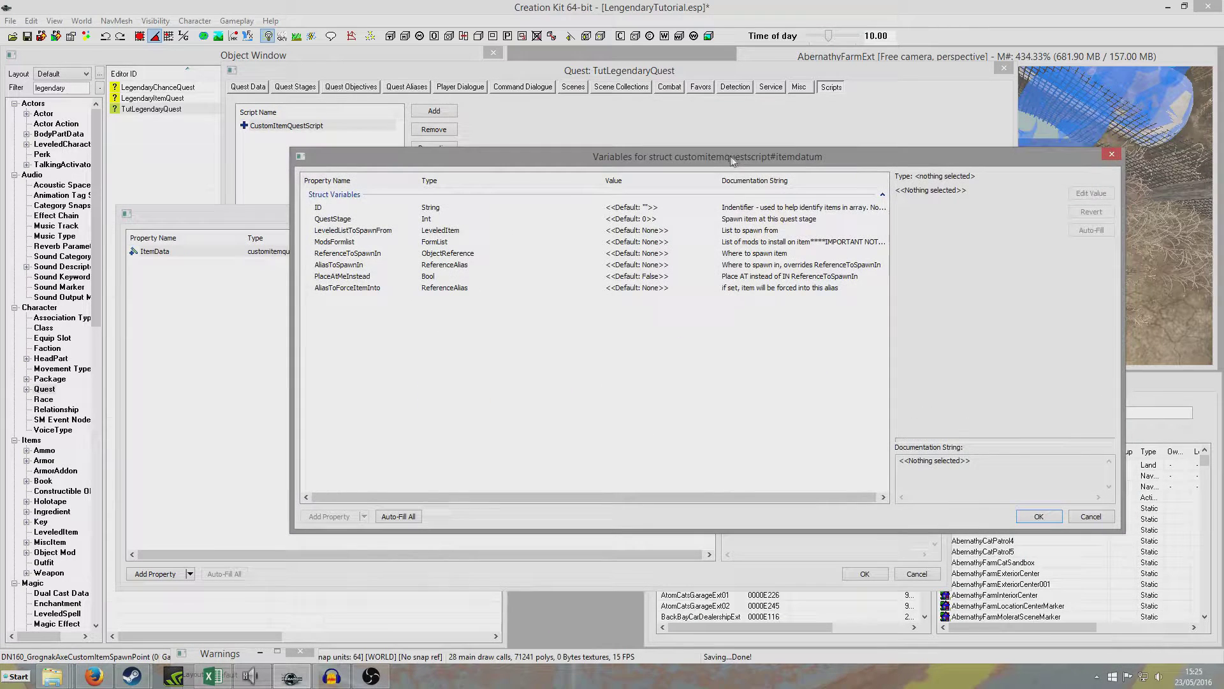
{"action": "left_click", "coordinate": [439, 210]}
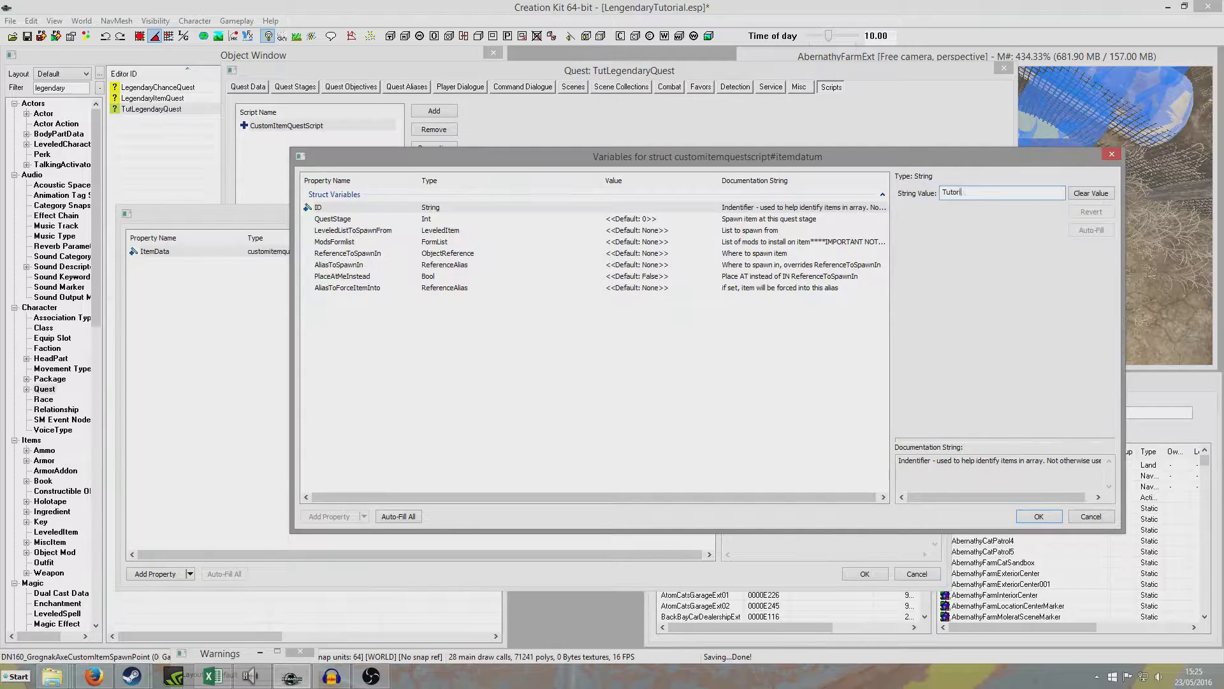
{"action": "left_click", "coordinate": [761, 220]}
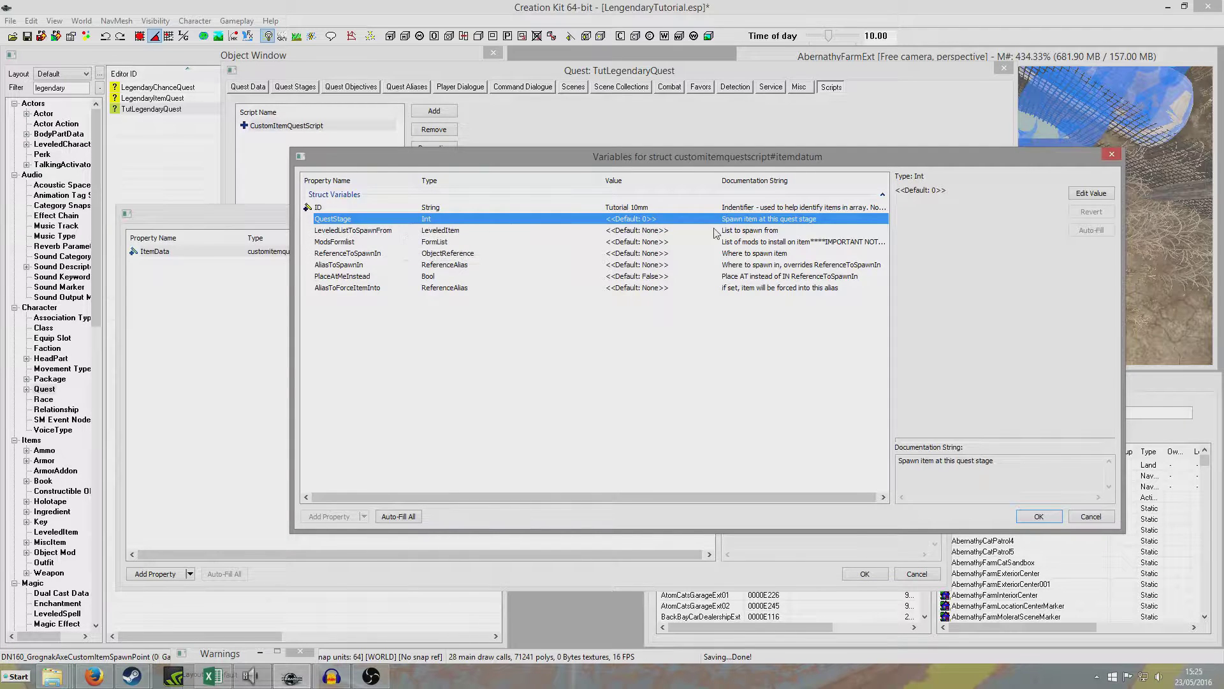
Set the entry's QuestStage to 10 and LeveledListToSpawnFrom to TutLegendaryList
{"action": "double_click", "coordinate": [517, 224]}
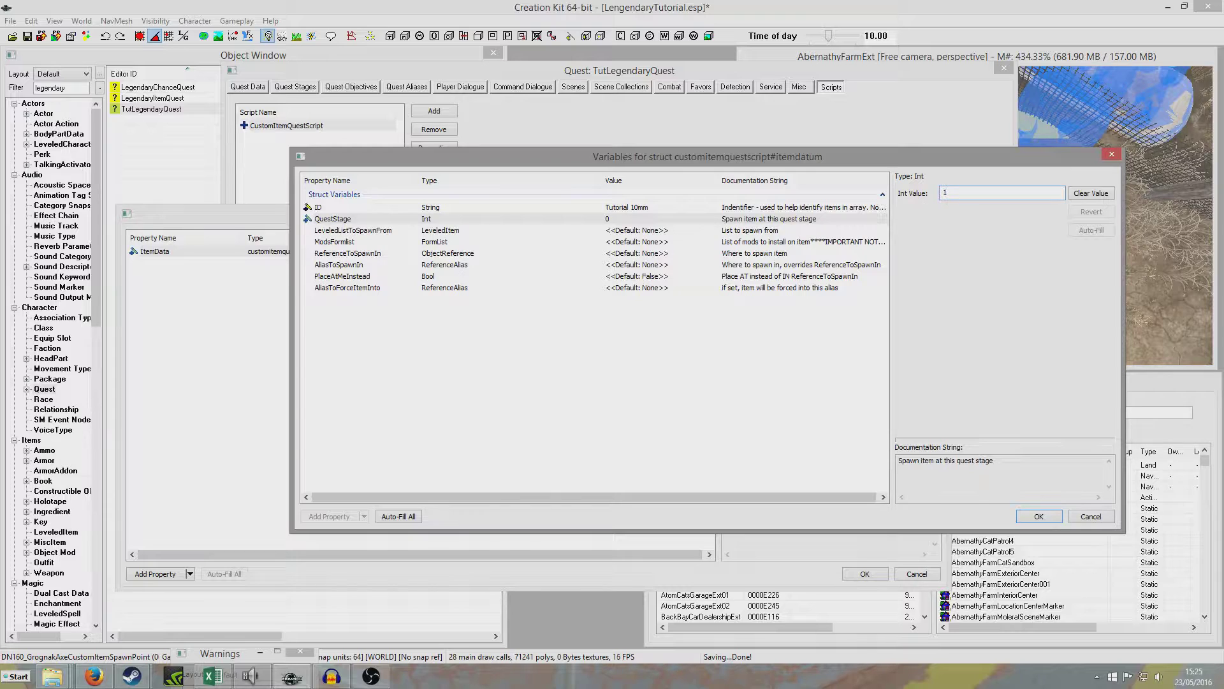
{"action": "left_click", "coordinate": [750, 231]}
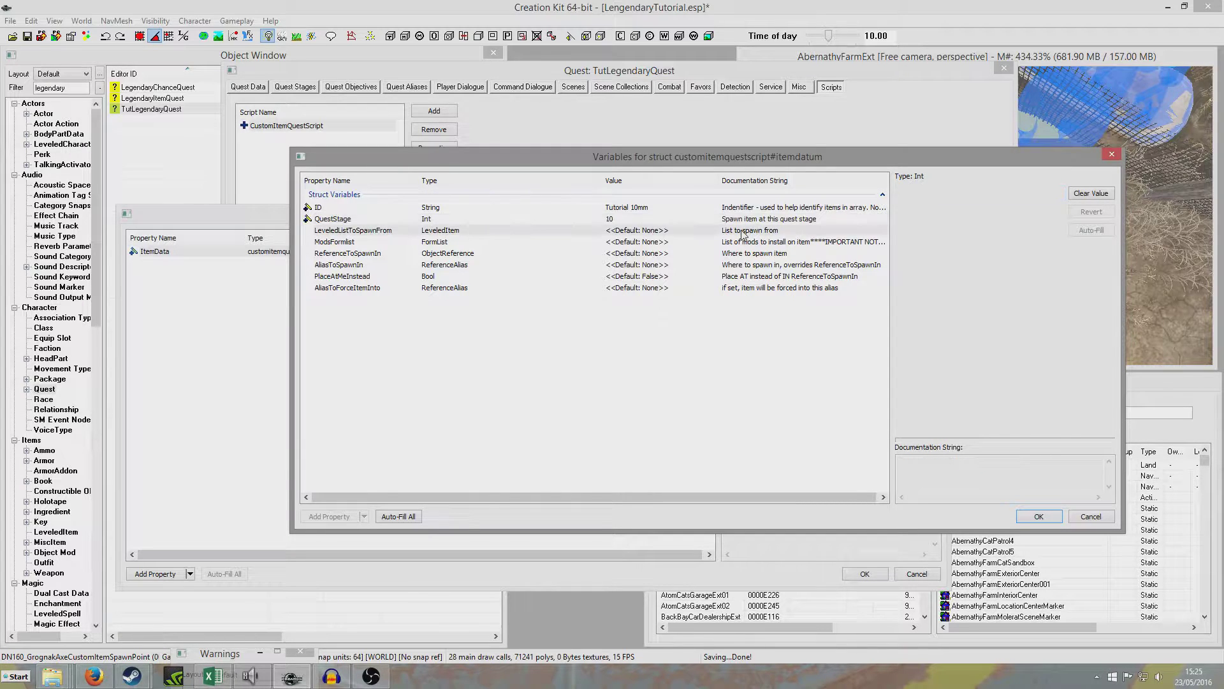
{"action": "left_click", "coordinate": [677, 223]}
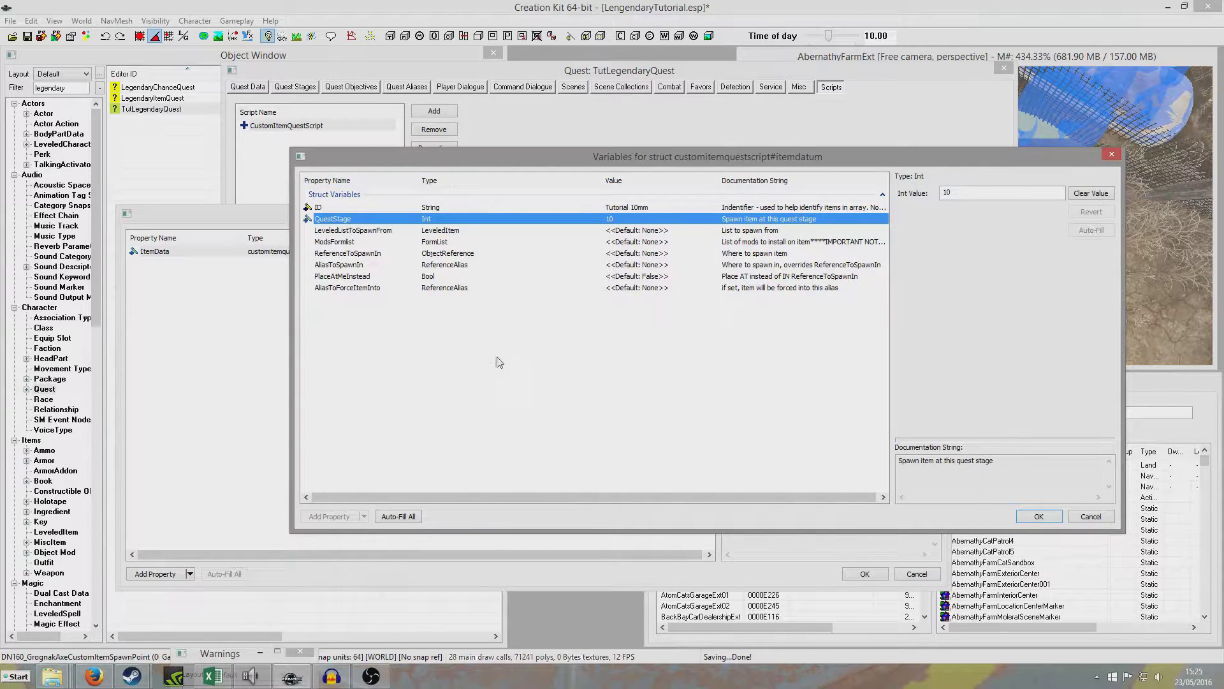
{"action": "left_click", "coordinate": [459, 232]}
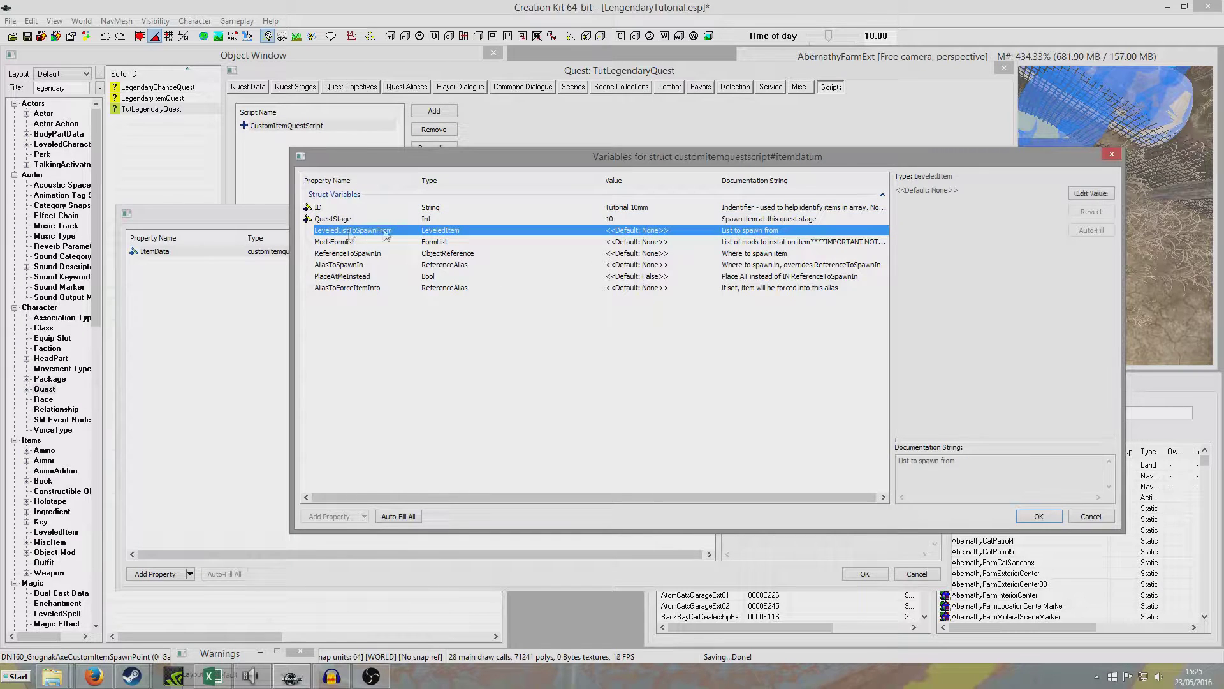
{"action": "double_click", "coordinate": [459, 232]}
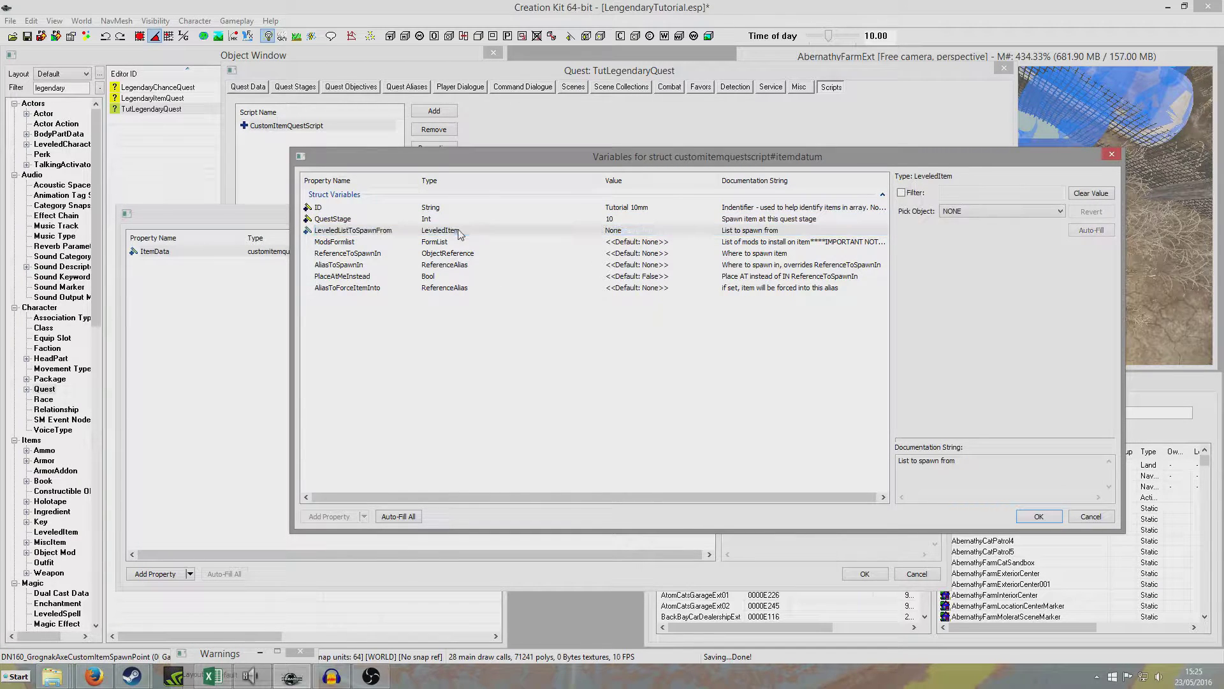
{"action": "left_click", "coordinate": [1010, 212]}
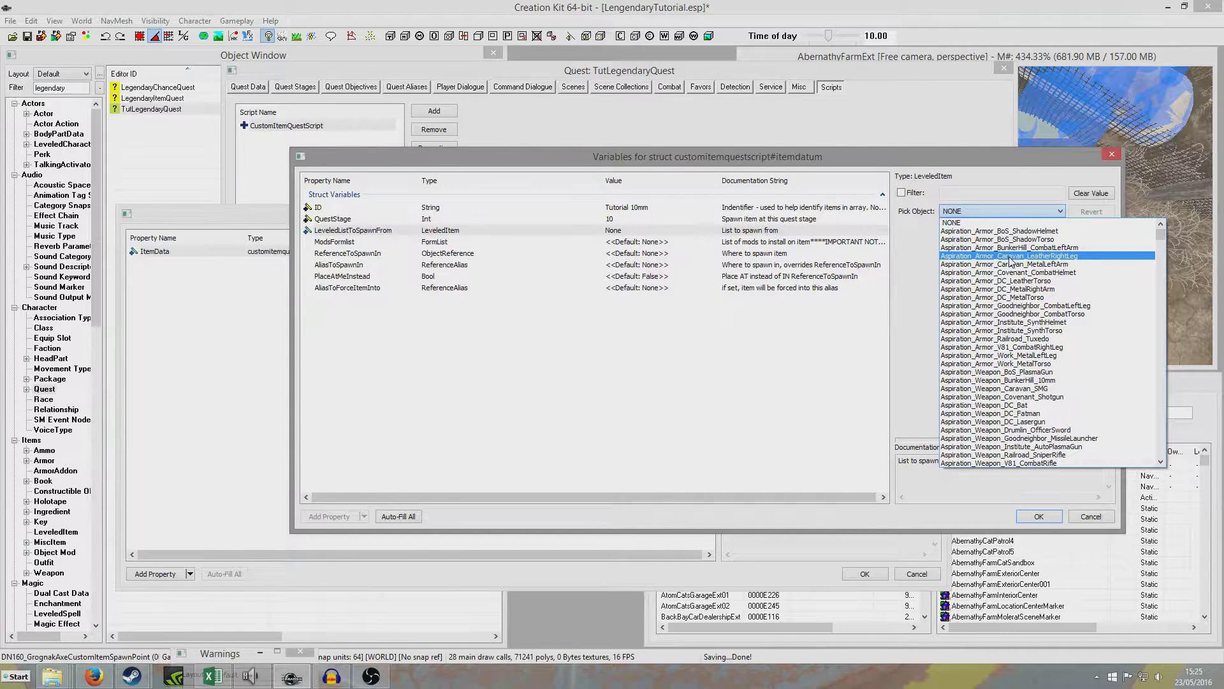
{"action": "type", "text": "tut"}
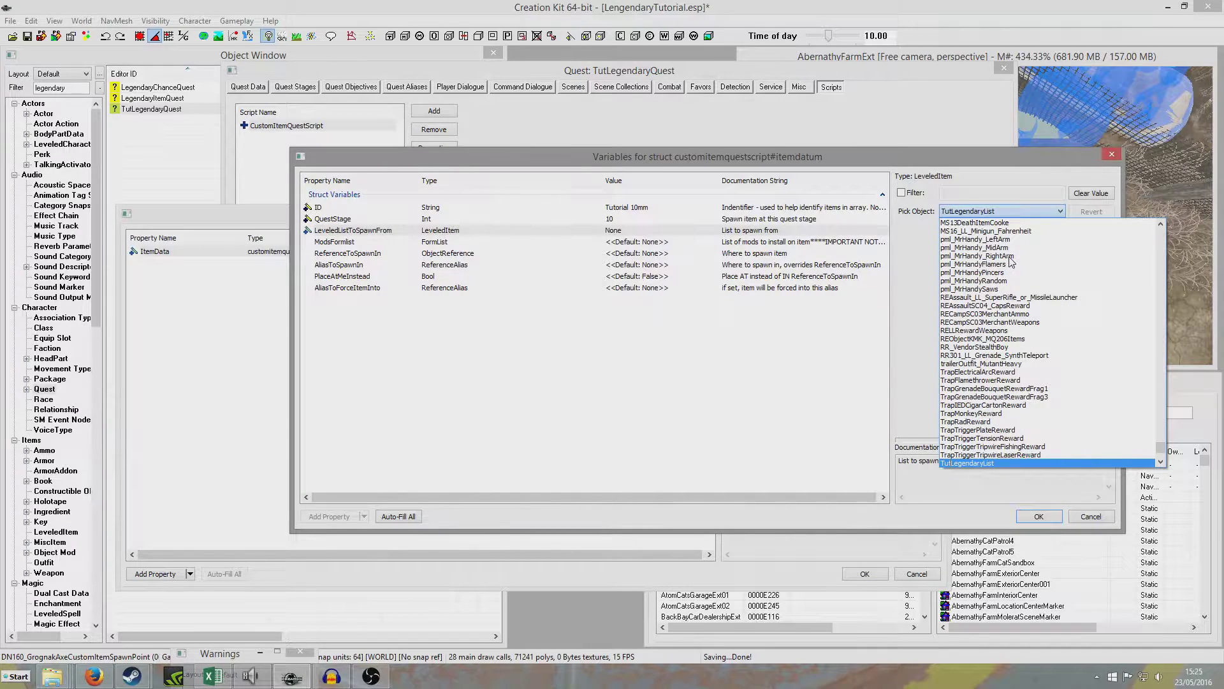
{"action": "left_click", "coordinate": [1011, 464]}
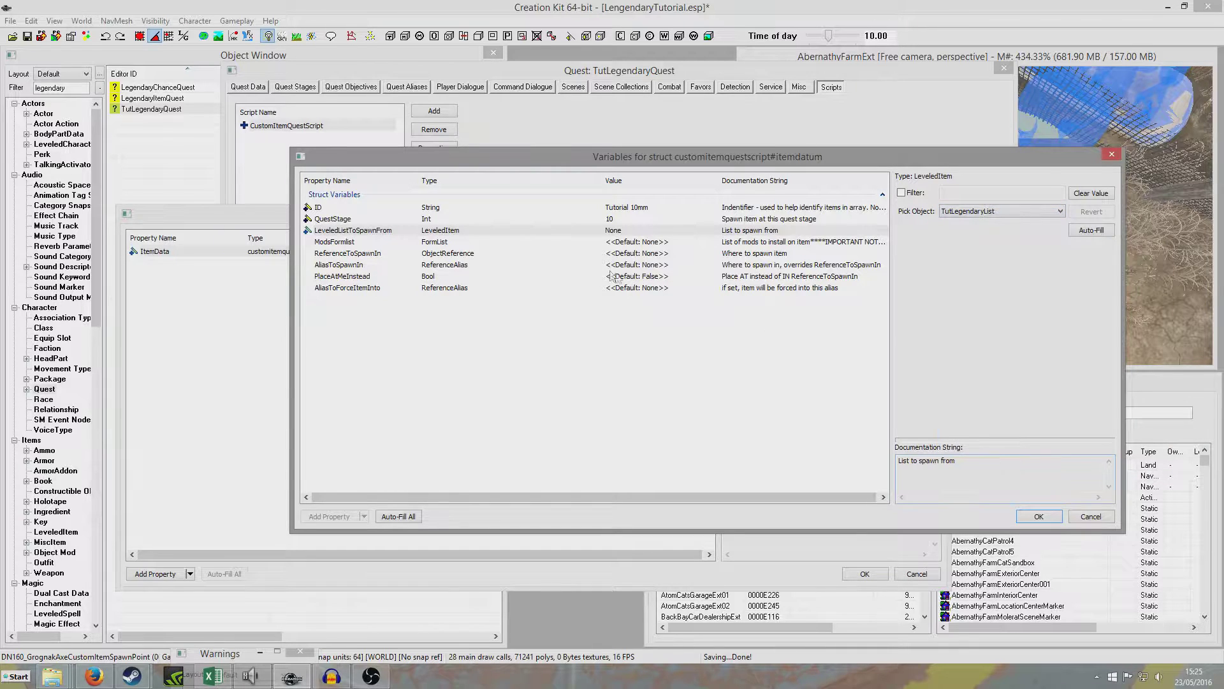
{"action": "left_click", "coordinate": [435, 243]}
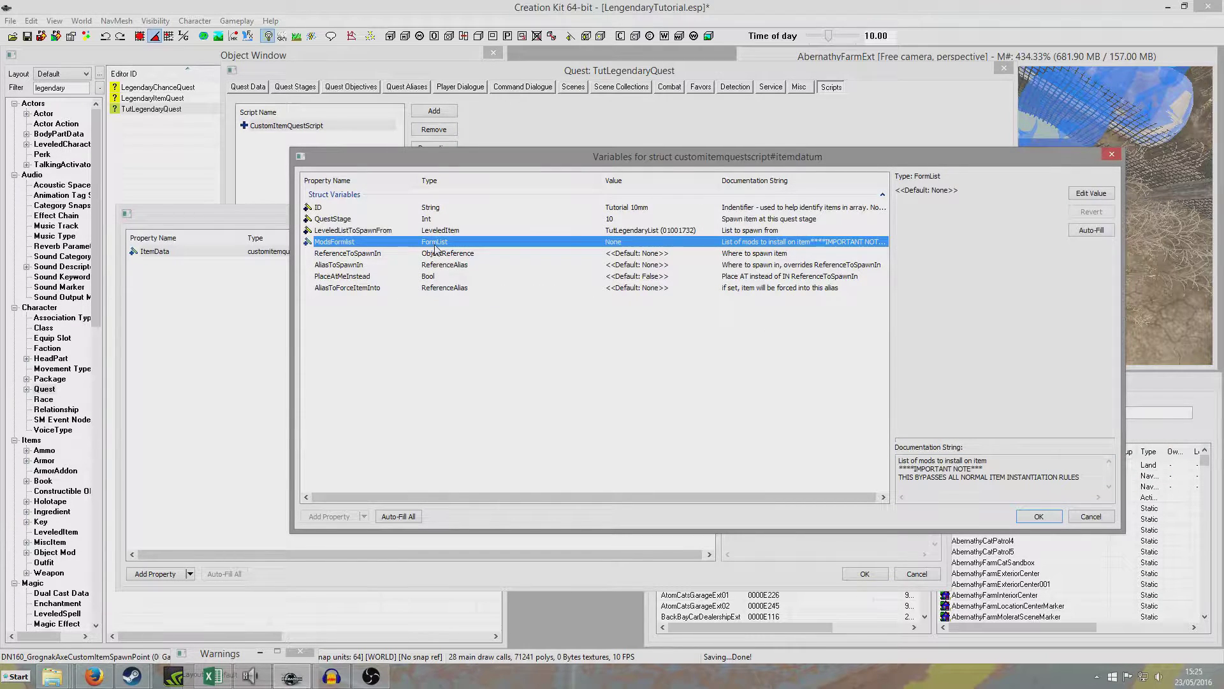
Set ModsFormlist to TutLegendaryFormList, review the spawn variables, and confirm both dialogs
{"action": "left_click", "coordinate": [1092, 193]}
{"action": "left_click", "coordinate": [1060, 211]}
{"action": "type", "text": "tut"}
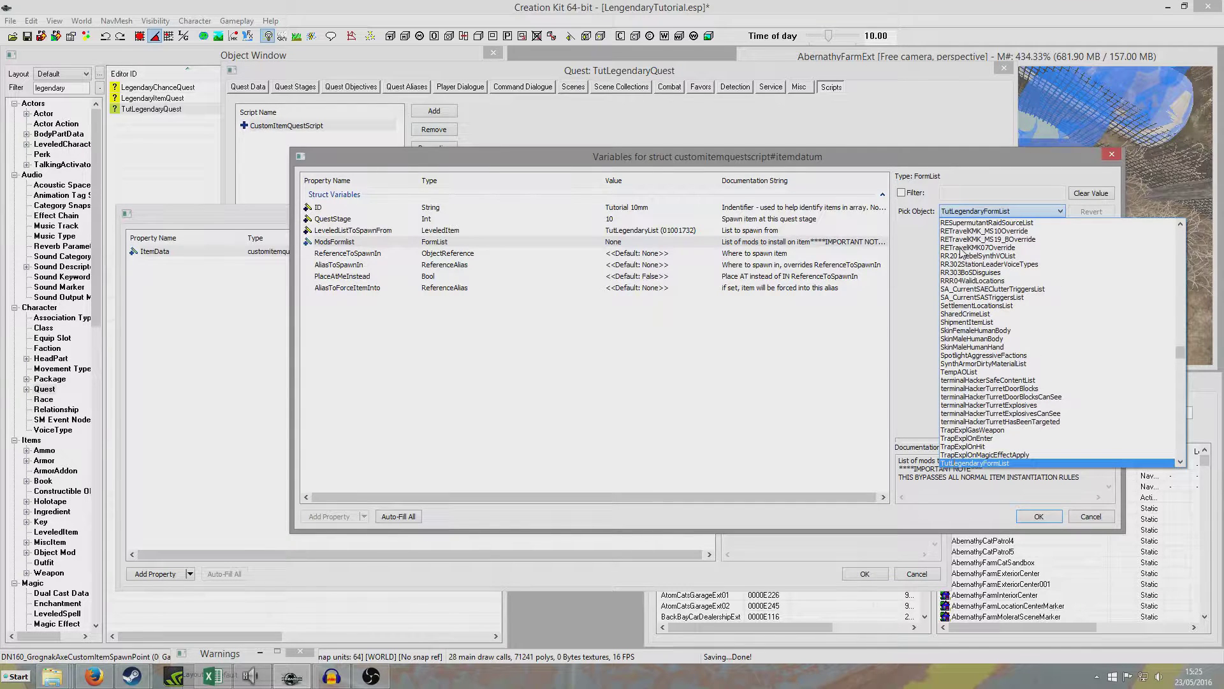
{"action": "scroll", "coordinate": [963, 253], "scroll_direction": "down", "scroll_amount": 1}
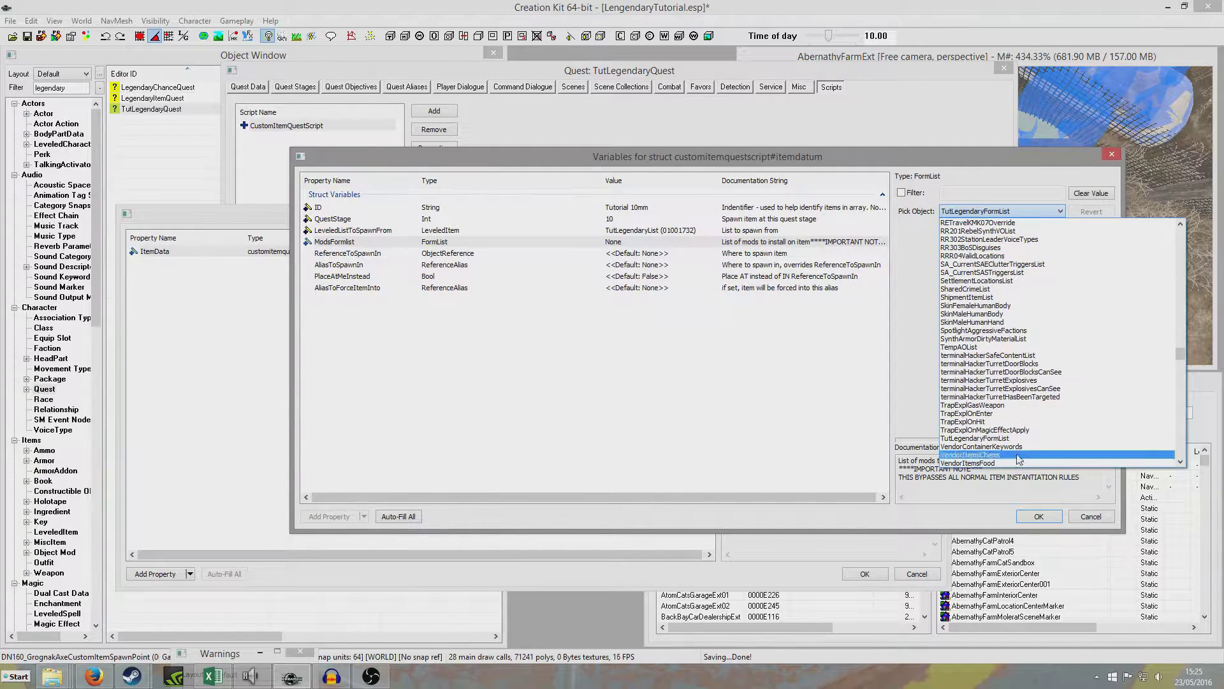
{"action": "left_click", "coordinate": [1008, 439]}
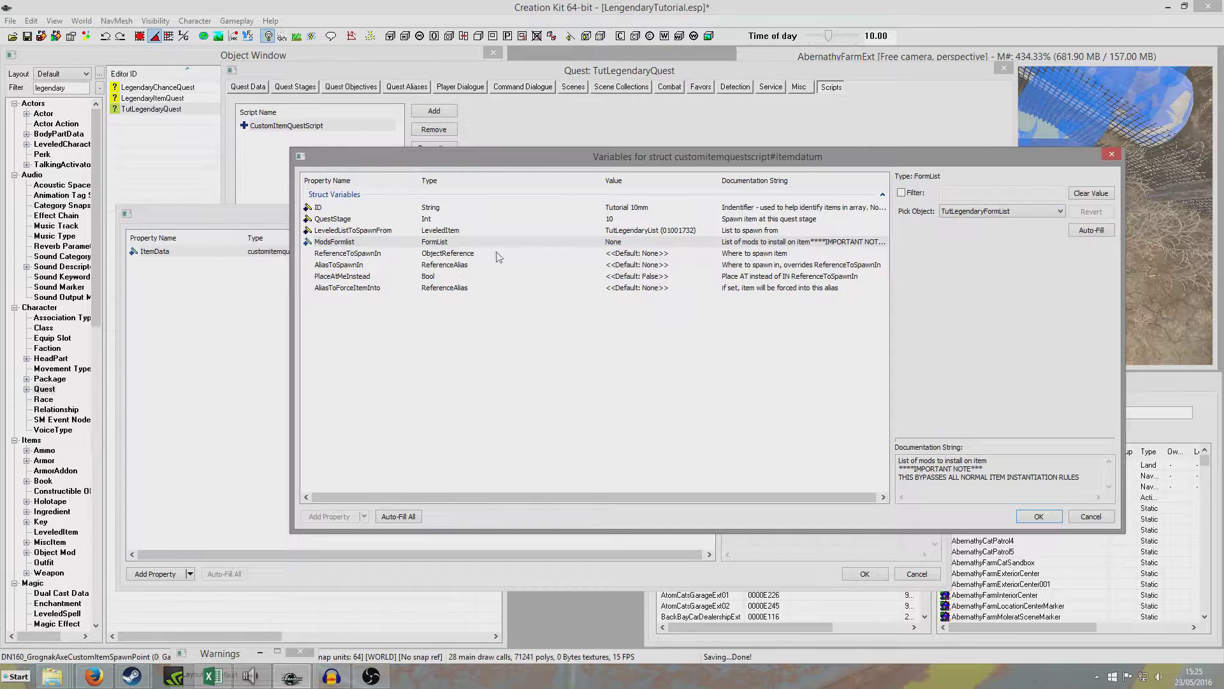
{"action": "left_click", "coordinate": [453, 257]}
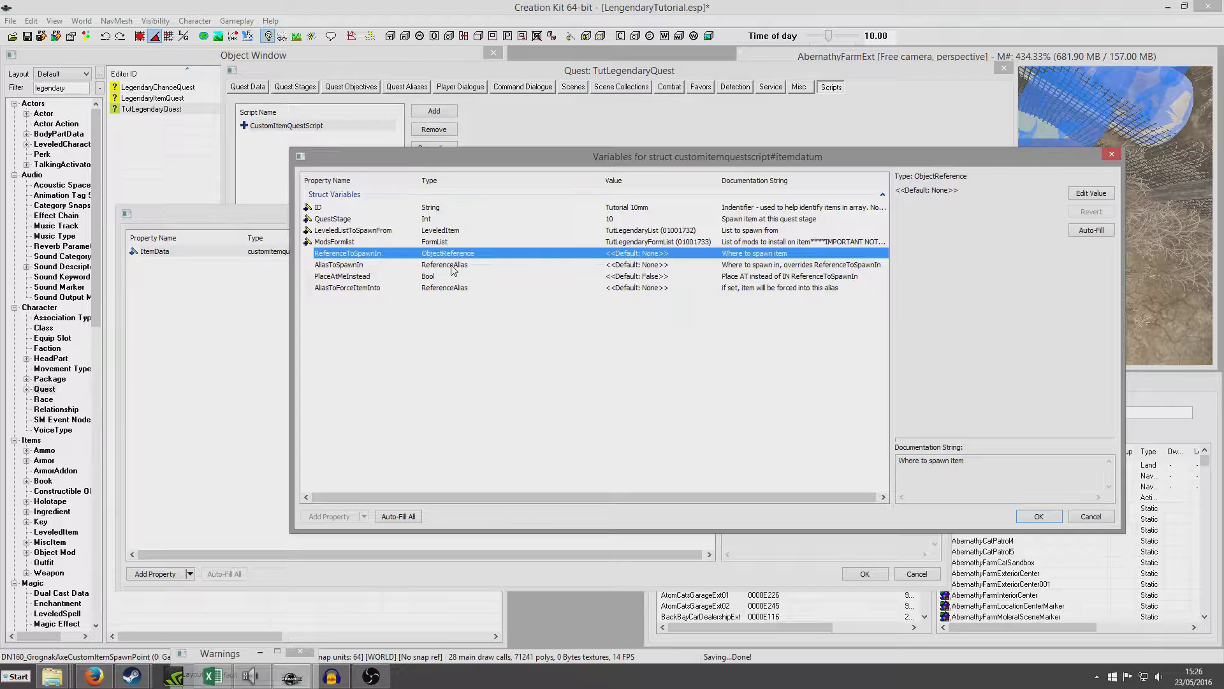
{"action": "left_click", "coordinate": [451, 266]}
{"action": "left_click", "coordinate": [451, 275]}
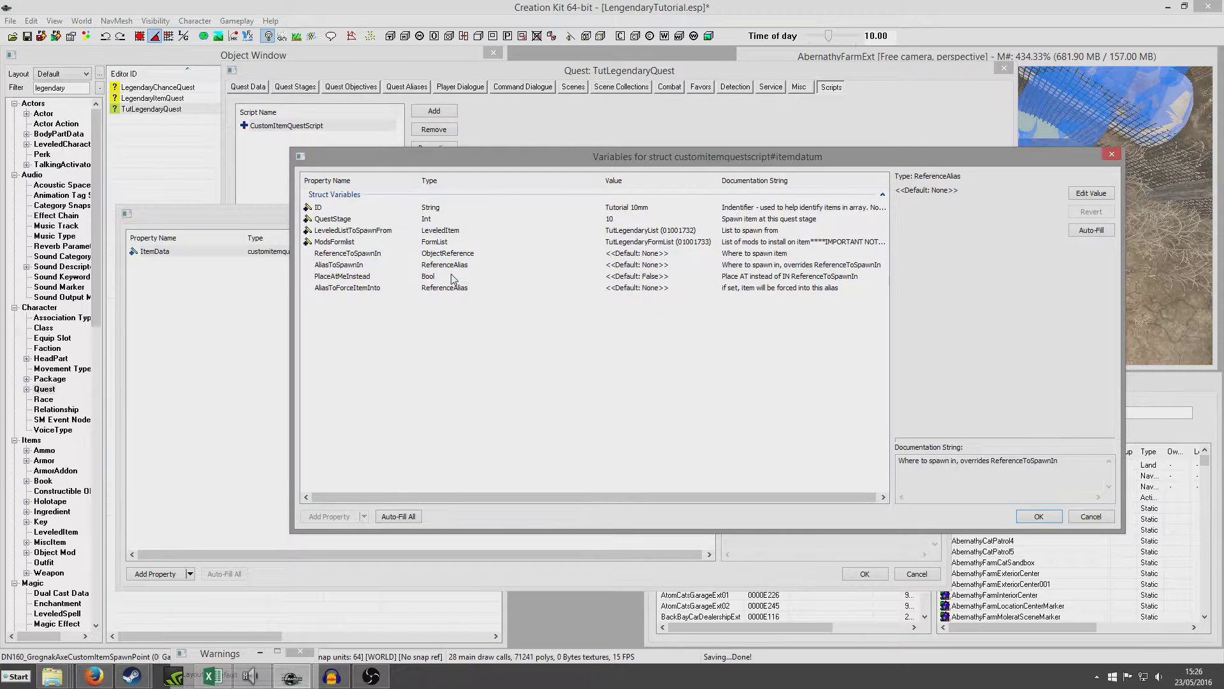
{"action": "left_click", "coordinate": [454, 288]}
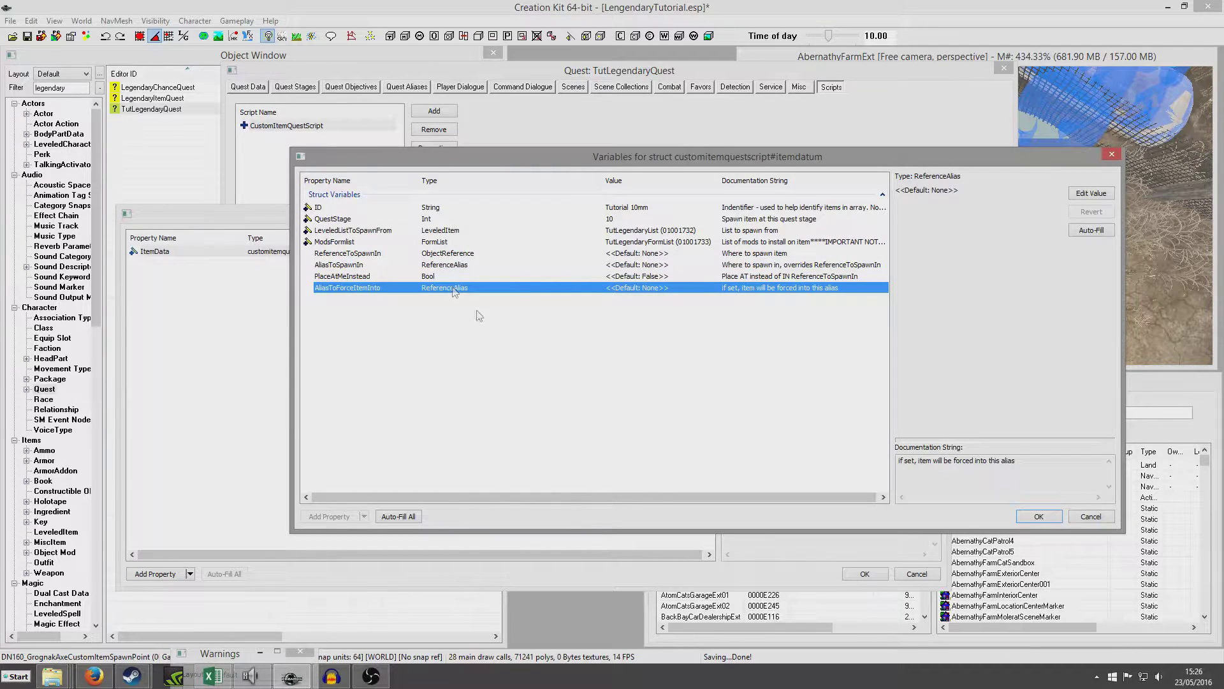
{"action": "left_click", "coordinate": [1037, 517]}
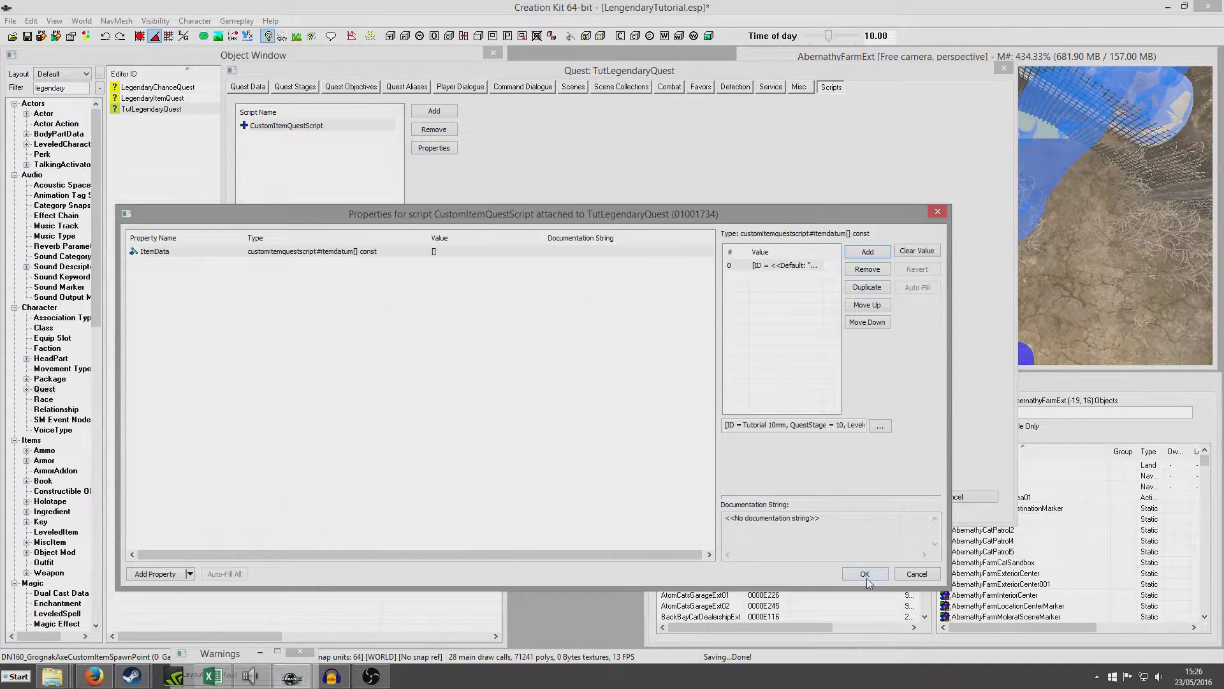
{"action": "left_click", "coordinate": [866, 578]}
Close the quest editor keeping changes and view the farm building in the render window
{"action": "left_click", "coordinate": [859, 495]}
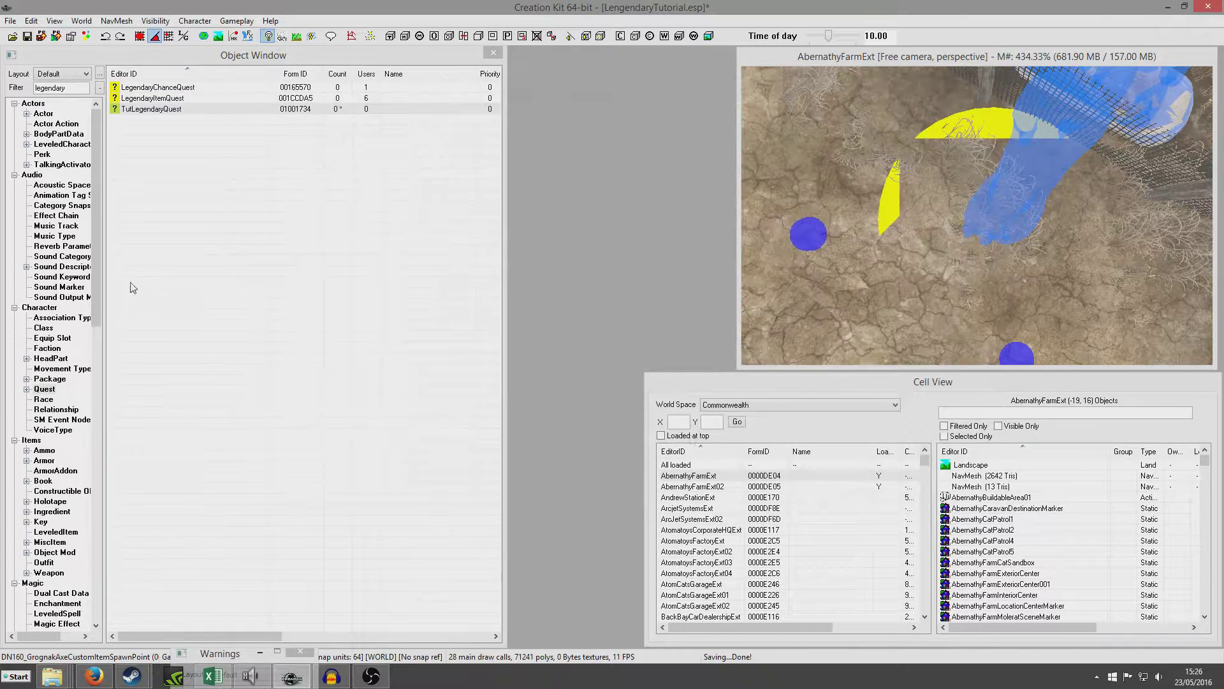
{"action": "left_click", "coordinate": [992, 201]}
{"action": "scroll", "coordinate": [992, 201], "scroll_direction": "down", "scroll_amount": 10}
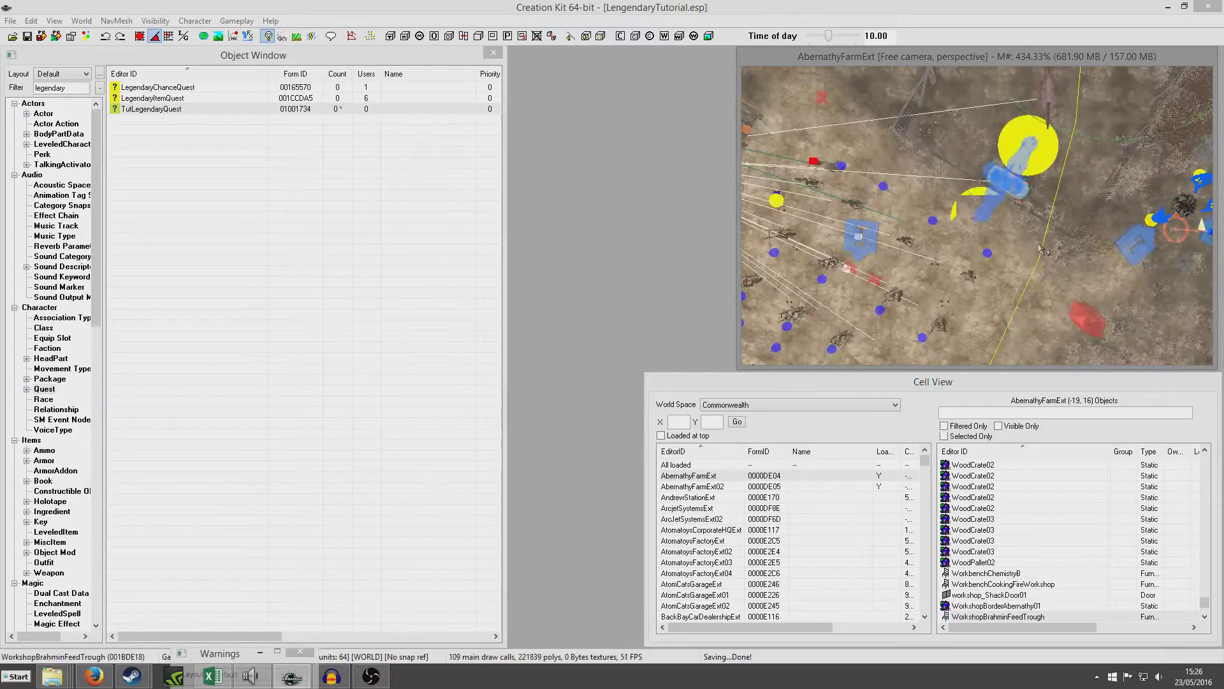
{"action": "middle_click_drag", "start_coordinate": [1014, 224], "coordinate": [1028, 330], "text": "shift"}
{"action": "scroll", "coordinate": [1046, 169], "scroll_direction": "up", "scroll_amount": 8}
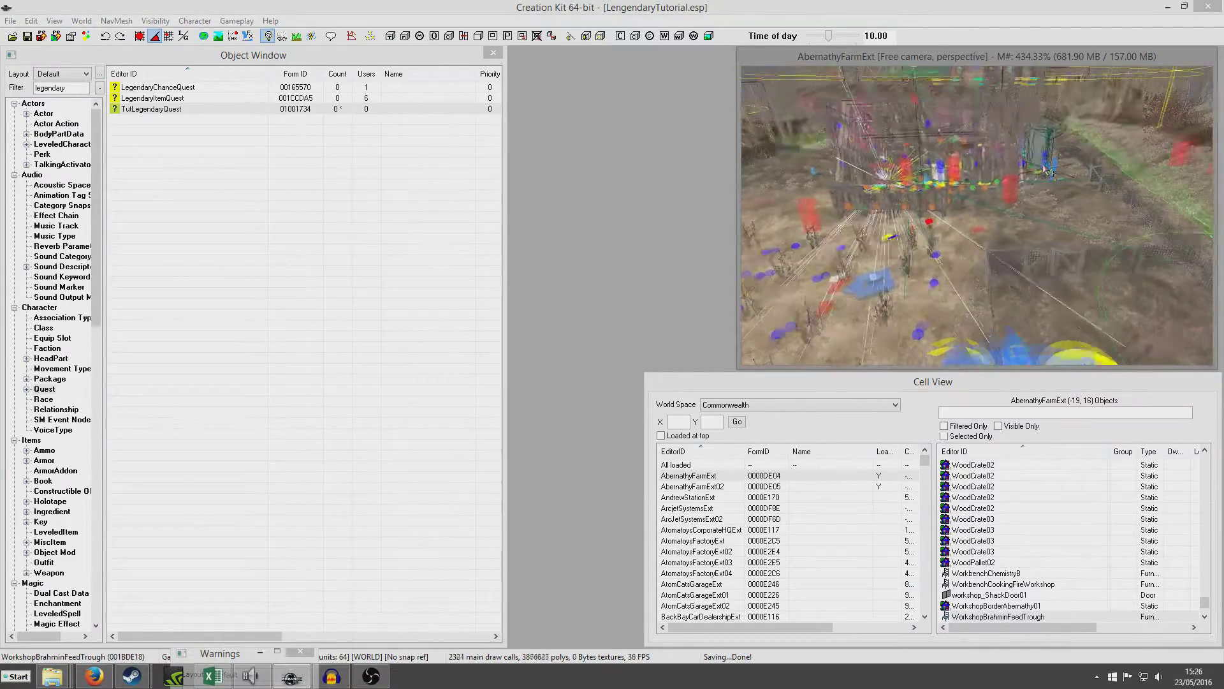
{"action": "middle_click_drag", "start_coordinate": [1046, 169], "coordinate": [880, 210], "text": "shift"}
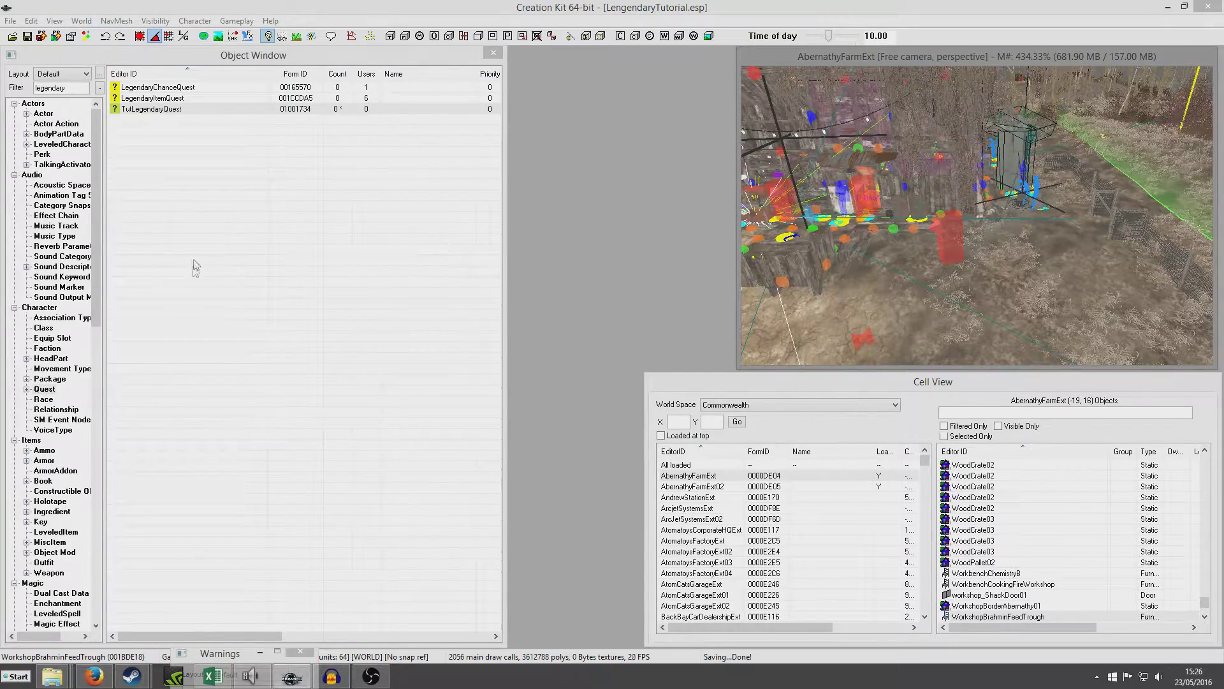
List all Container records with the legendary filter cleared
{"action": "left_click_drag", "start_coordinate": [97, 226], "coordinate": [92, 545]}
{"action": "left_click", "coordinate": [63, 523]}
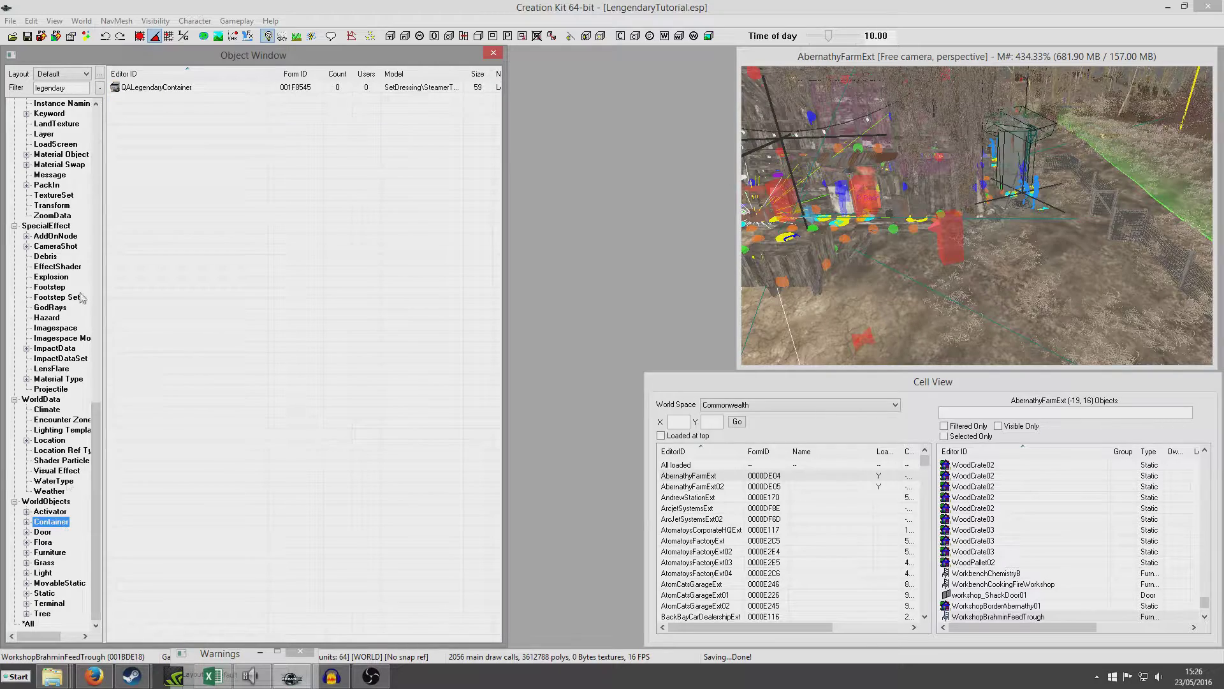
{"action": "double_click", "coordinate": [71, 87]}
{"action": "key", "text": "BackSpace"}
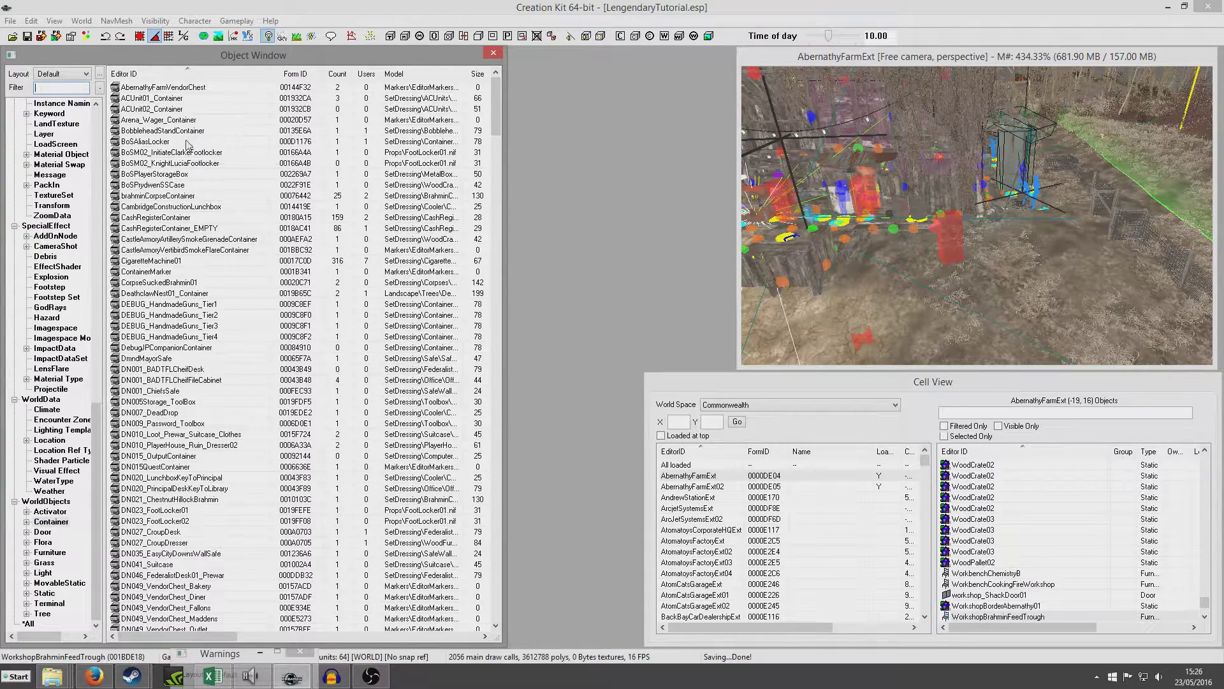
{"action": "left_click", "coordinate": [174, 368]}
{"action": "scroll", "coordinate": [174, 375], "scroll_direction": "down", "scroll_amount": 8}
{"action": "scroll", "coordinate": [174, 376], "scroll_direction": "down", "scroll_amount": 16}
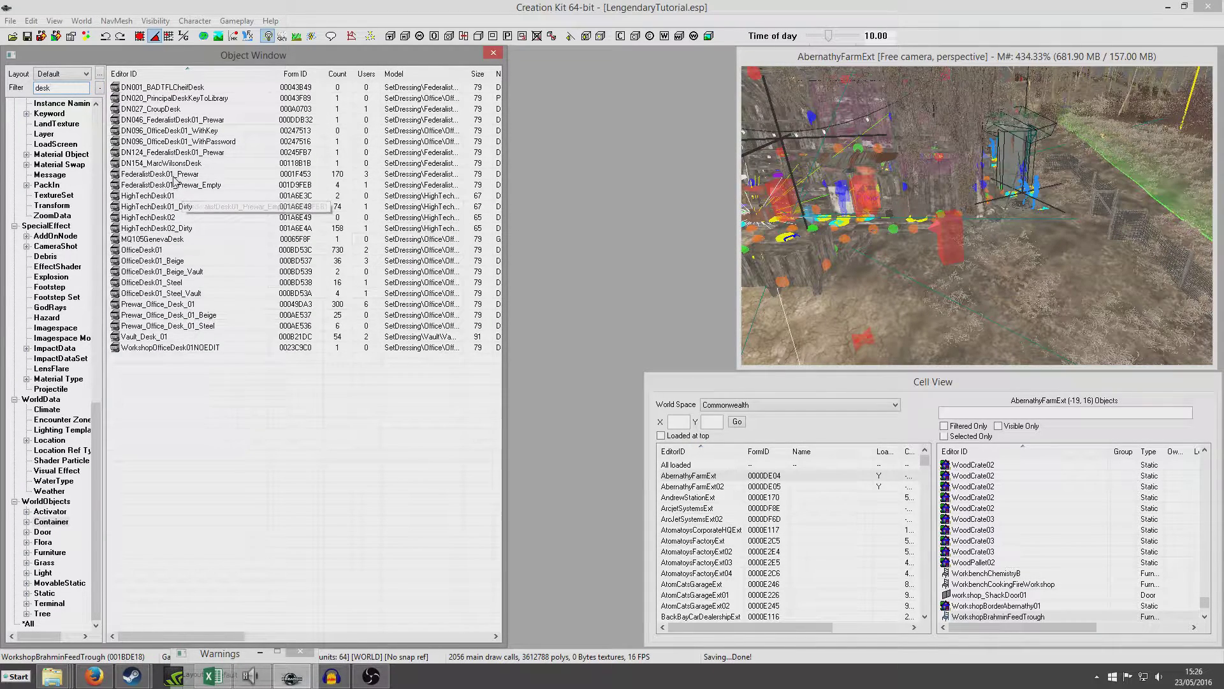
Place a FederalistDesk01_Prewar desk in the scene and switch the list to Quest records
{"action": "left_click_drag", "start_coordinate": [177, 174], "coordinate": [1061, 271]}
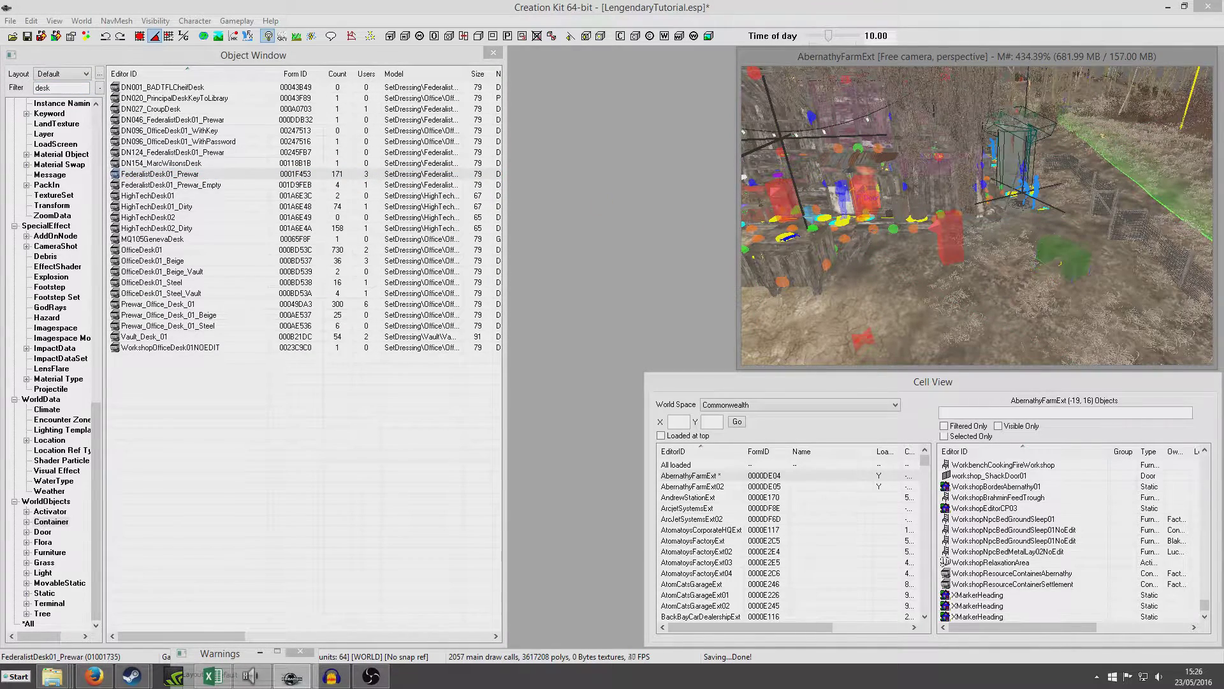
{"action": "middle_click_drag", "start_coordinate": [1097, 295], "coordinate": [1098, 330]}
{"action": "scroll", "coordinate": [1028, 246], "scroll_direction": "up", "scroll_amount": 6}
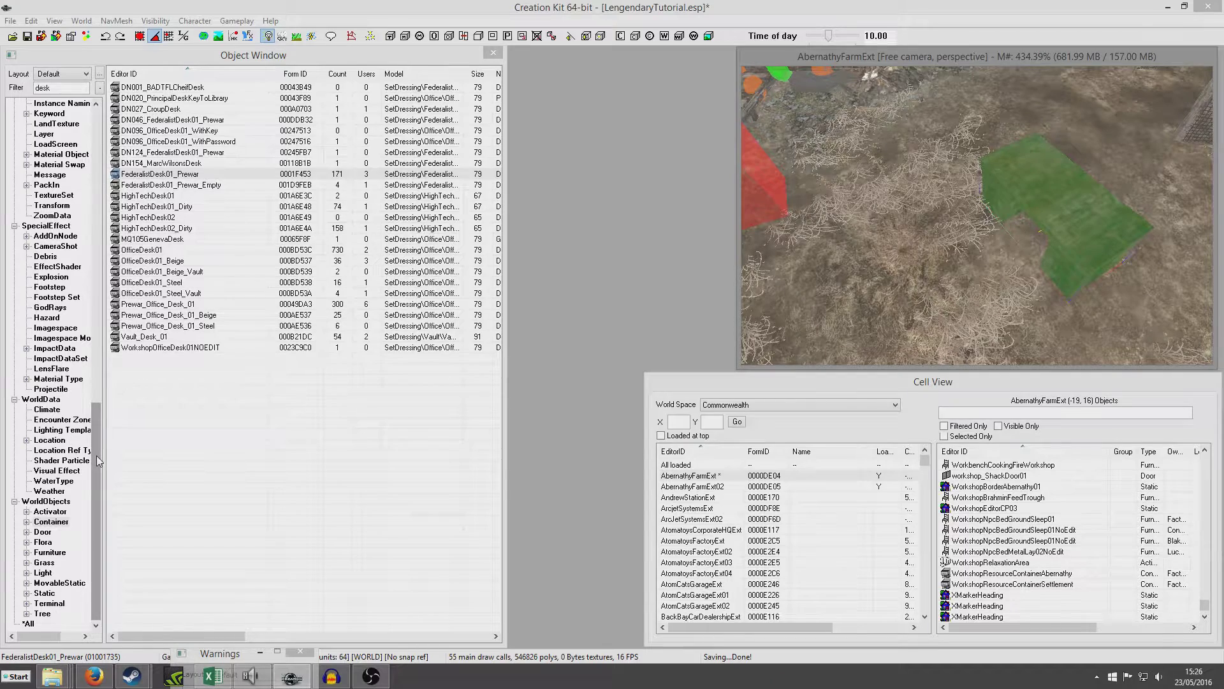
{"action": "left_click_drag", "start_coordinate": [99, 460], "coordinate": [98, 167]}
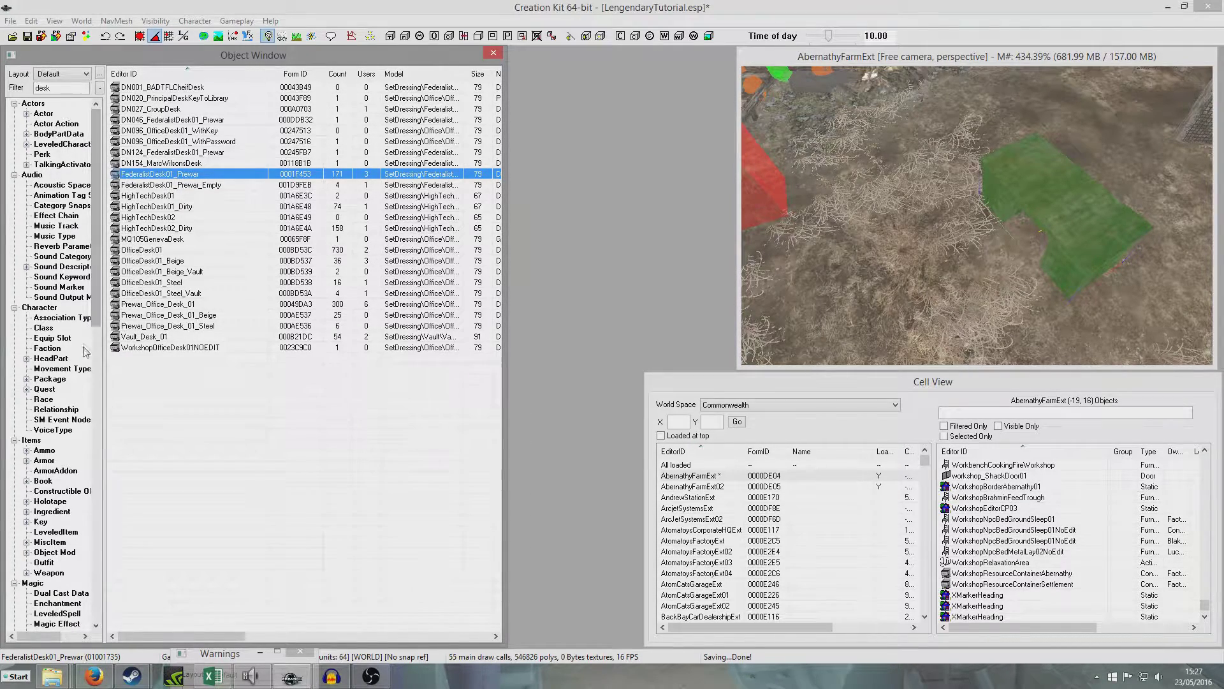
{"action": "left_click", "coordinate": [44, 389]}
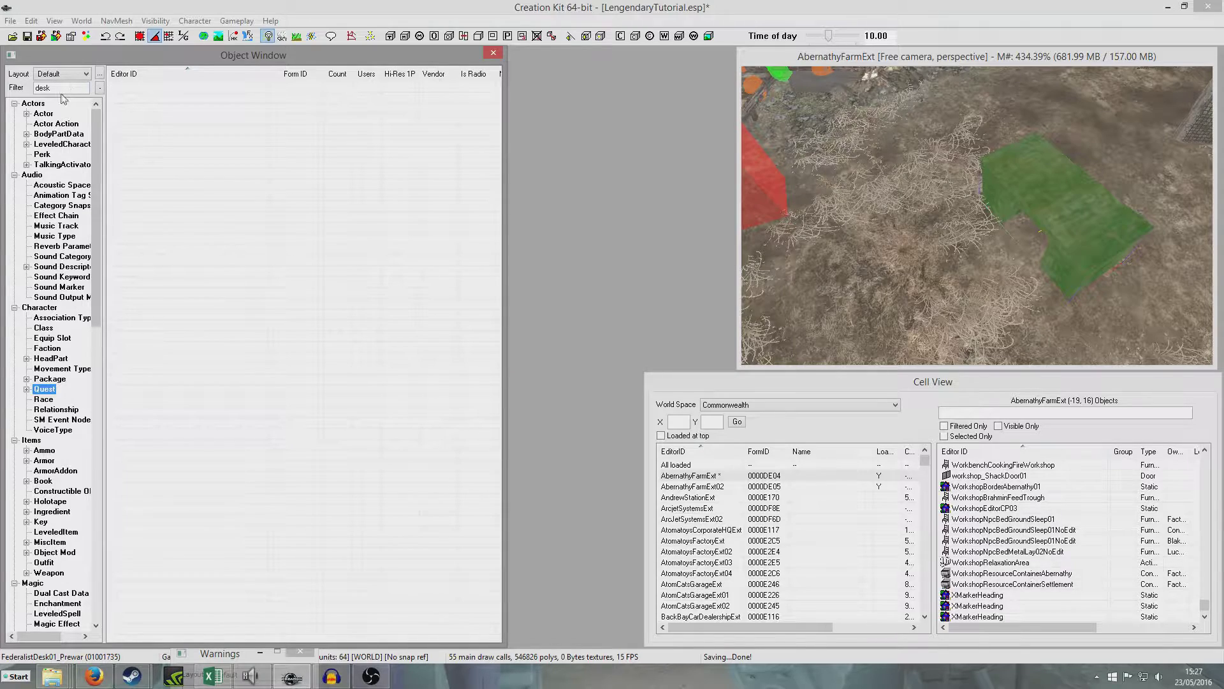
Clear the quest filter and inspect LegendaryItemQuest's script properties, closing without changes
{"action": "double_click", "coordinate": [57, 88]}
{"action": "key", "text": "BackSpace"}
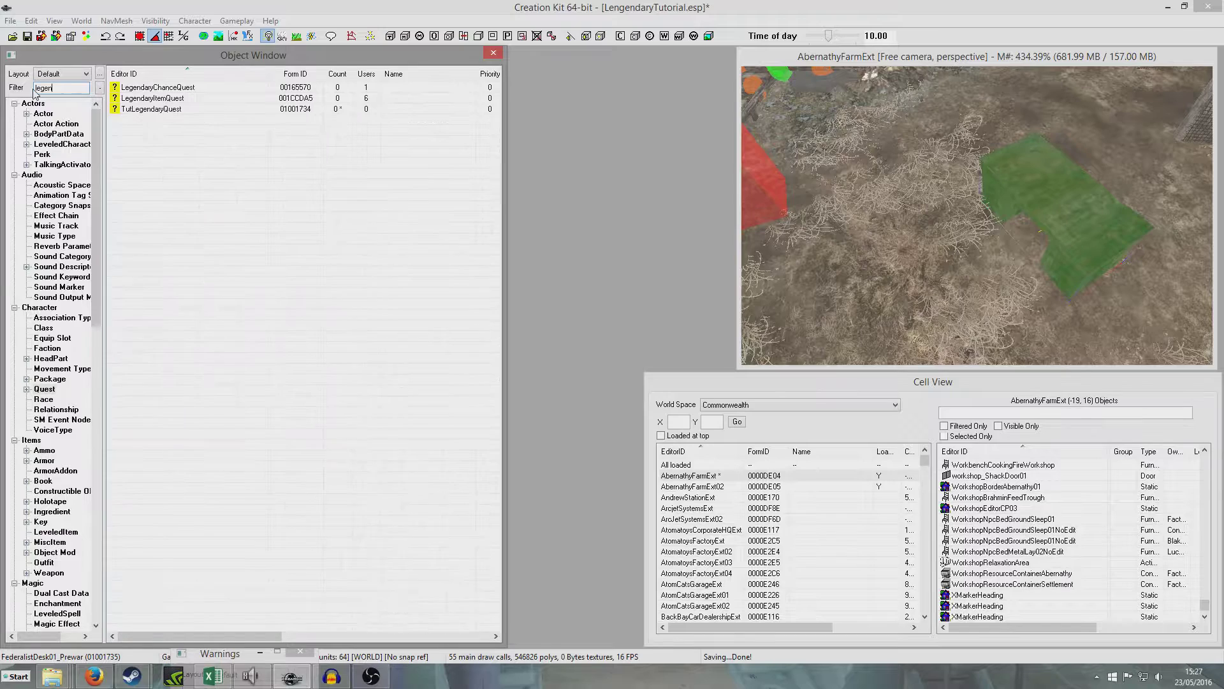
{"action": "double_click", "coordinate": [170, 100]}
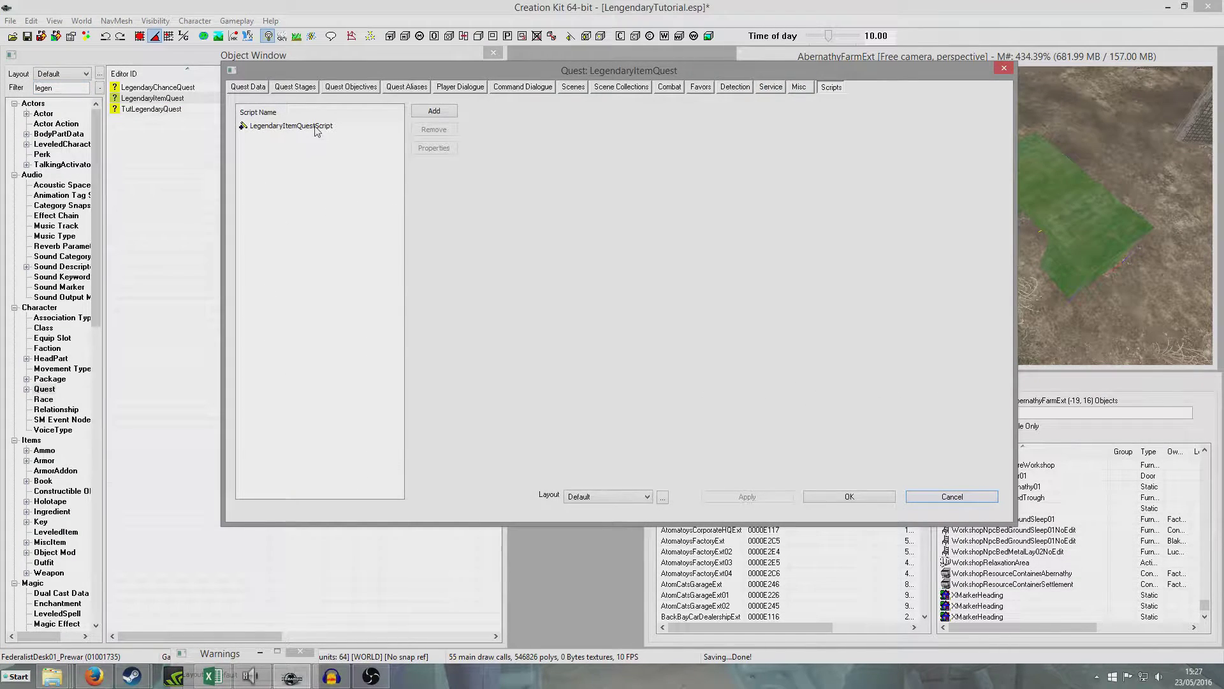
{"action": "double_click", "coordinate": [316, 126]}
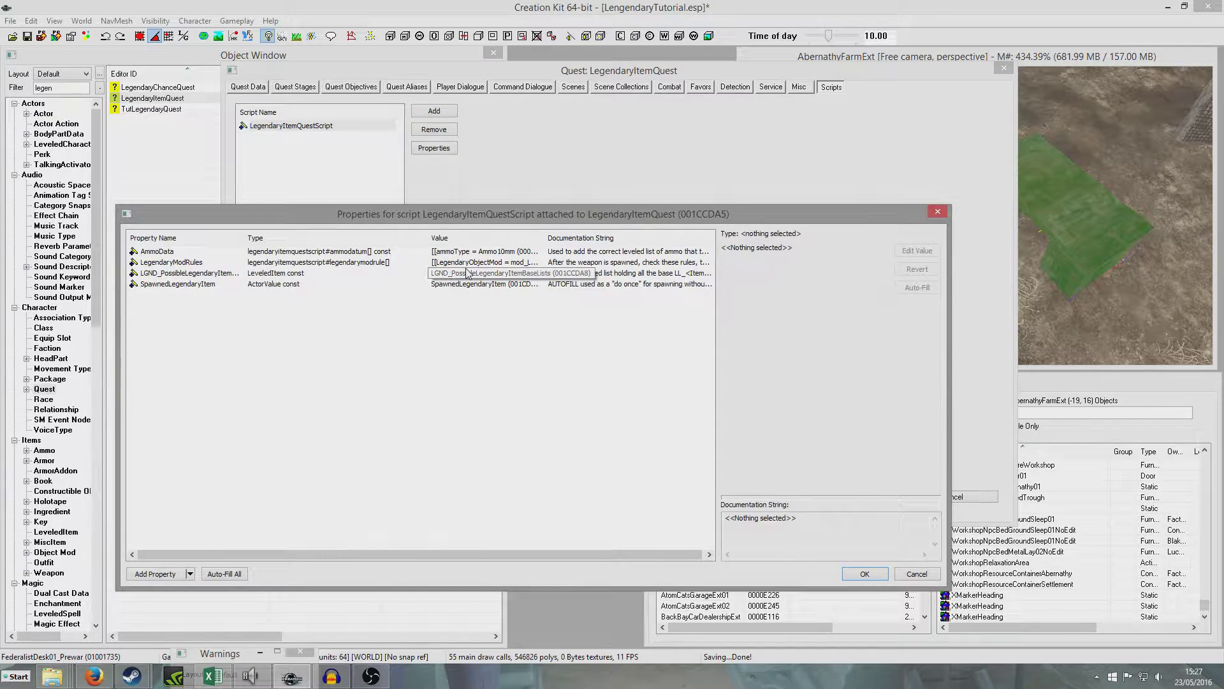
{"action": "left_click", "coordinate": [916, 574]}
{"action": "left_click", "coordinate": [959, 497]}
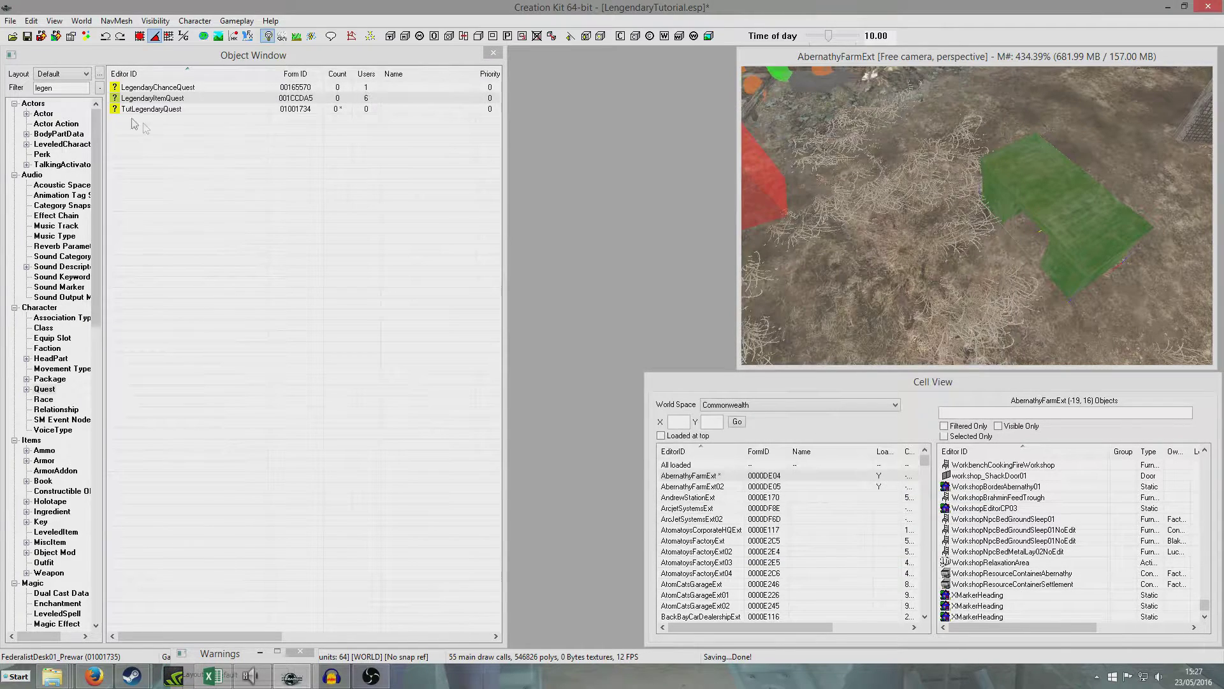
Open TutLegendaryQuest's CustomItemQuestScript and select the Tutorial 10mm ItemData entry
{"action": "left_click", "coordinate": [131, 110]}
{"action": "double_click", "coordinate": [131, 111]}
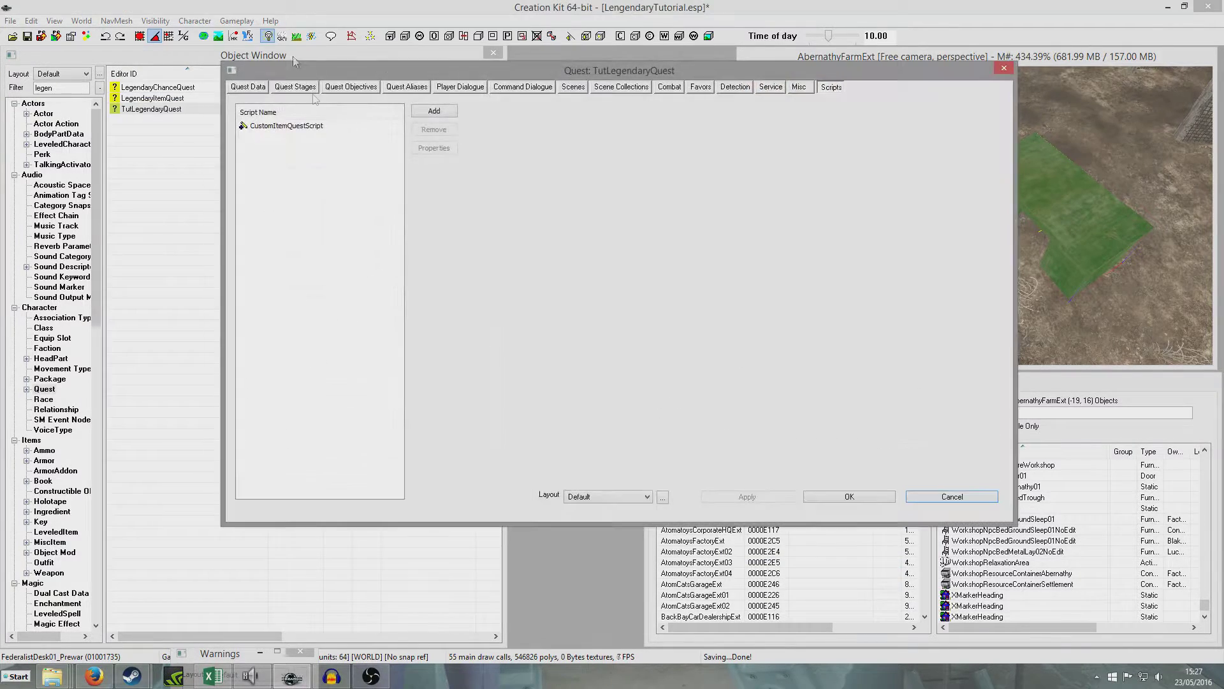
{"action": "double_click", "coordinate": [295, 126]}
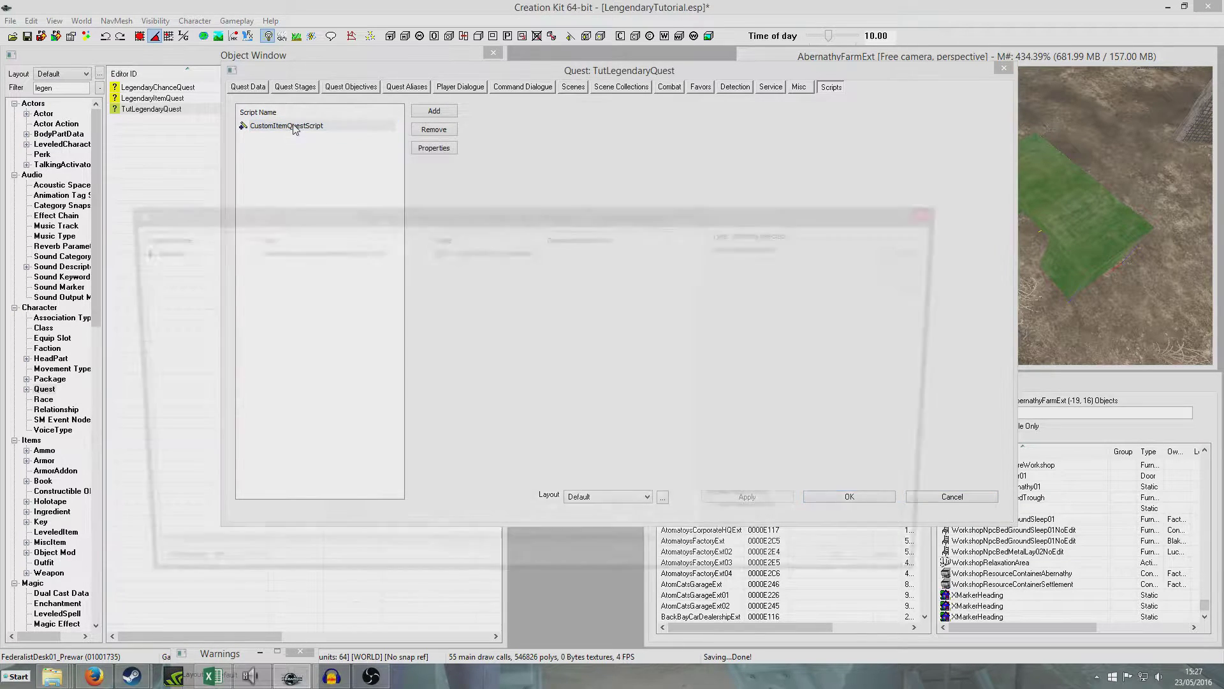
{"action": "left_click", "coordinate": [353, 253]}
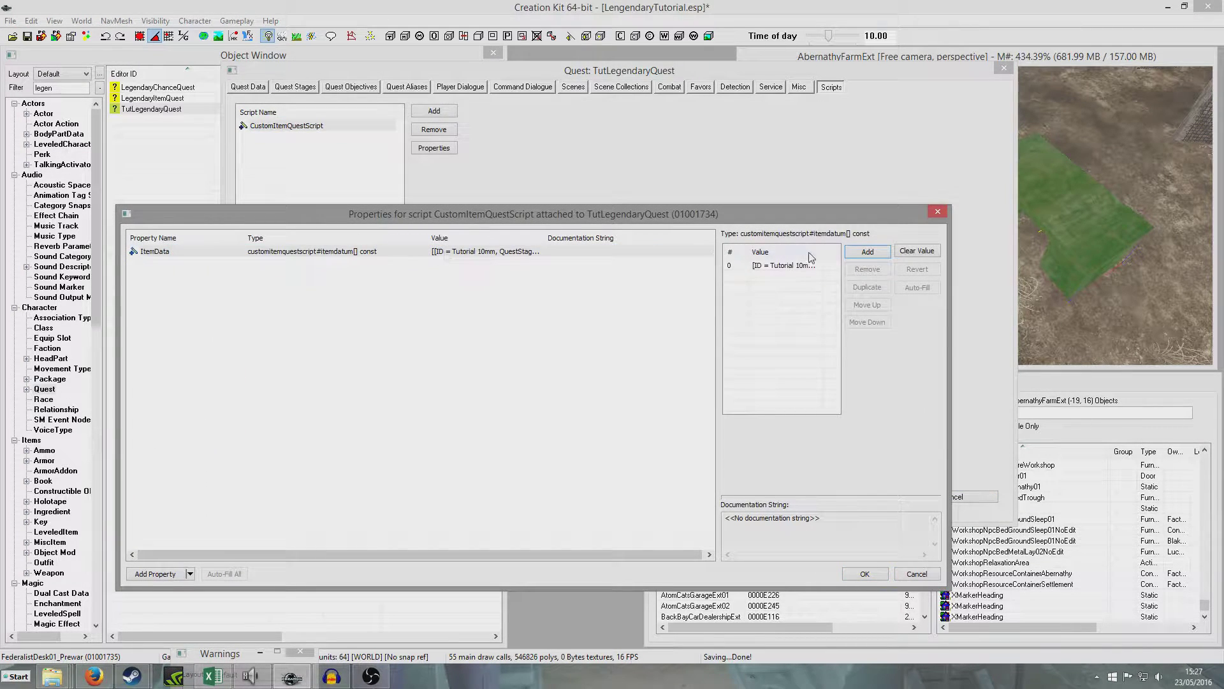
{"action": "left_click", "coordinate": [791, 267]}
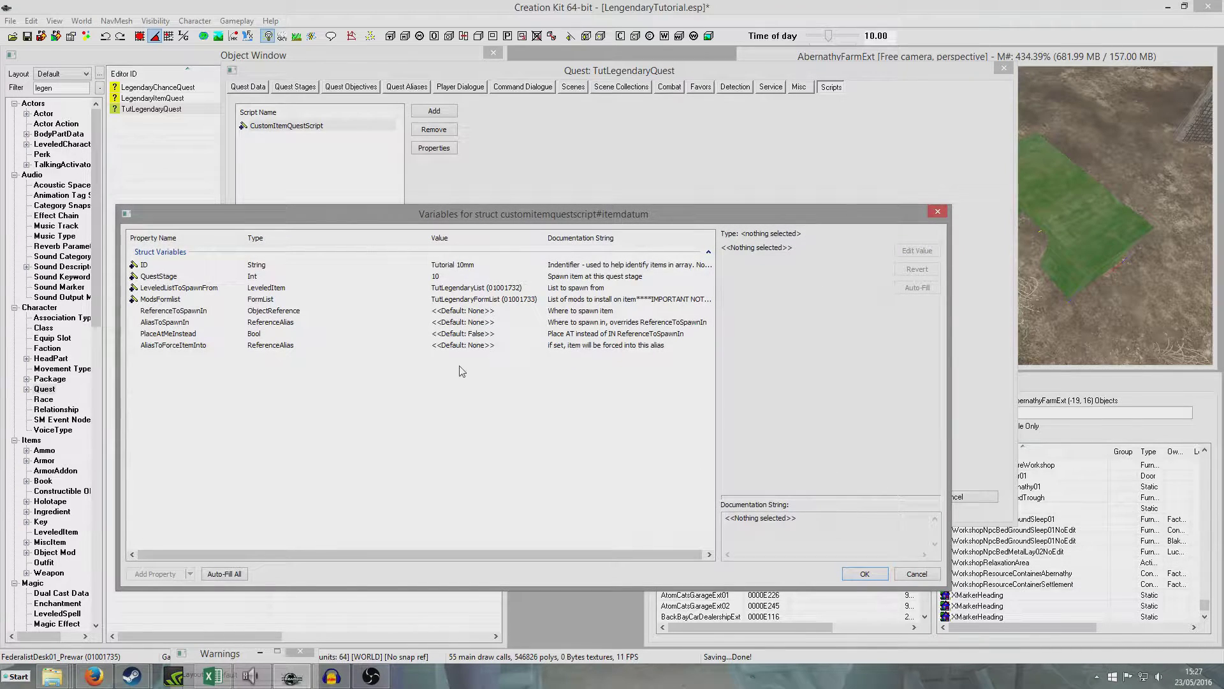
Set ReferenceToSpawnIn to the FederalistDesk01_Prewar desk and confirm all quest dialogs
{"action": "left_click", "coordinate": [268, 315]}
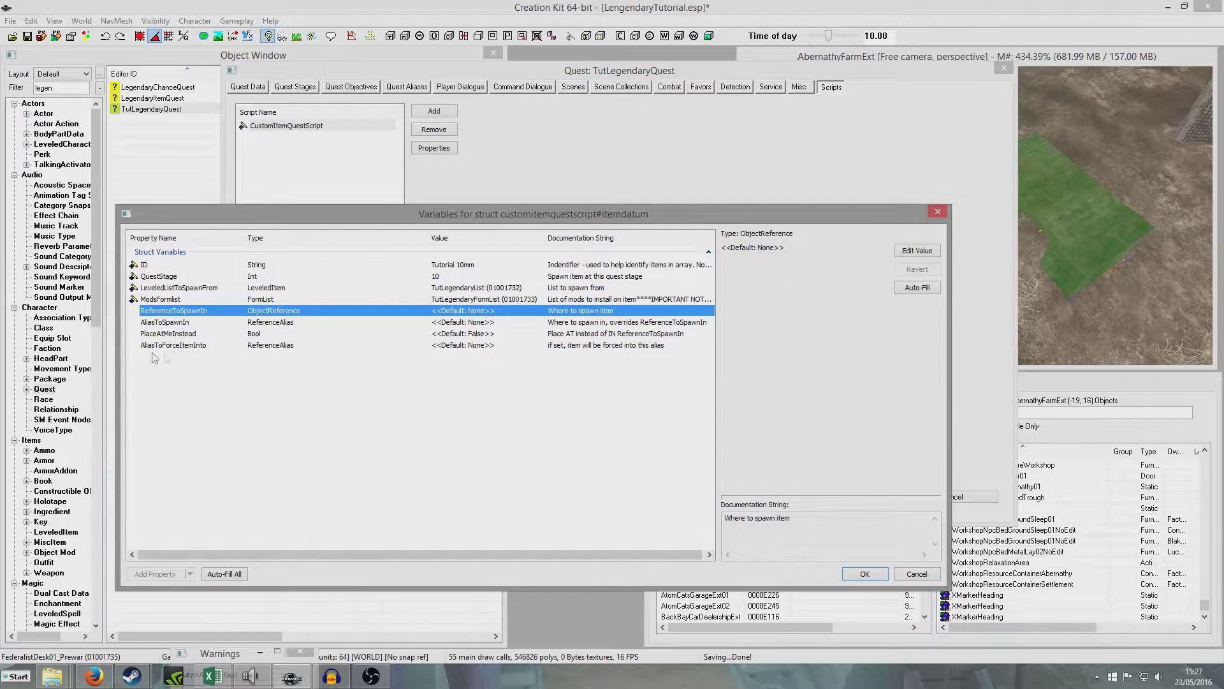
{"action": "double_click", "coordinate": [287, 315]}
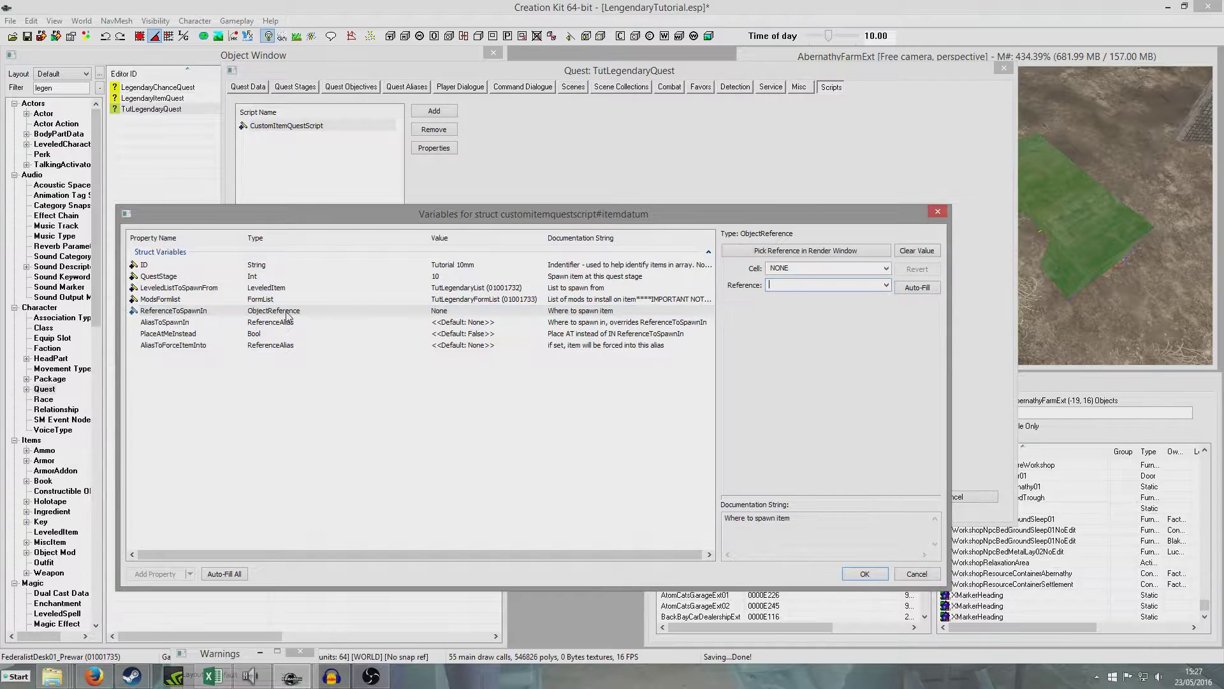
{"action": "left_click", "coordinate": [741, 257]}
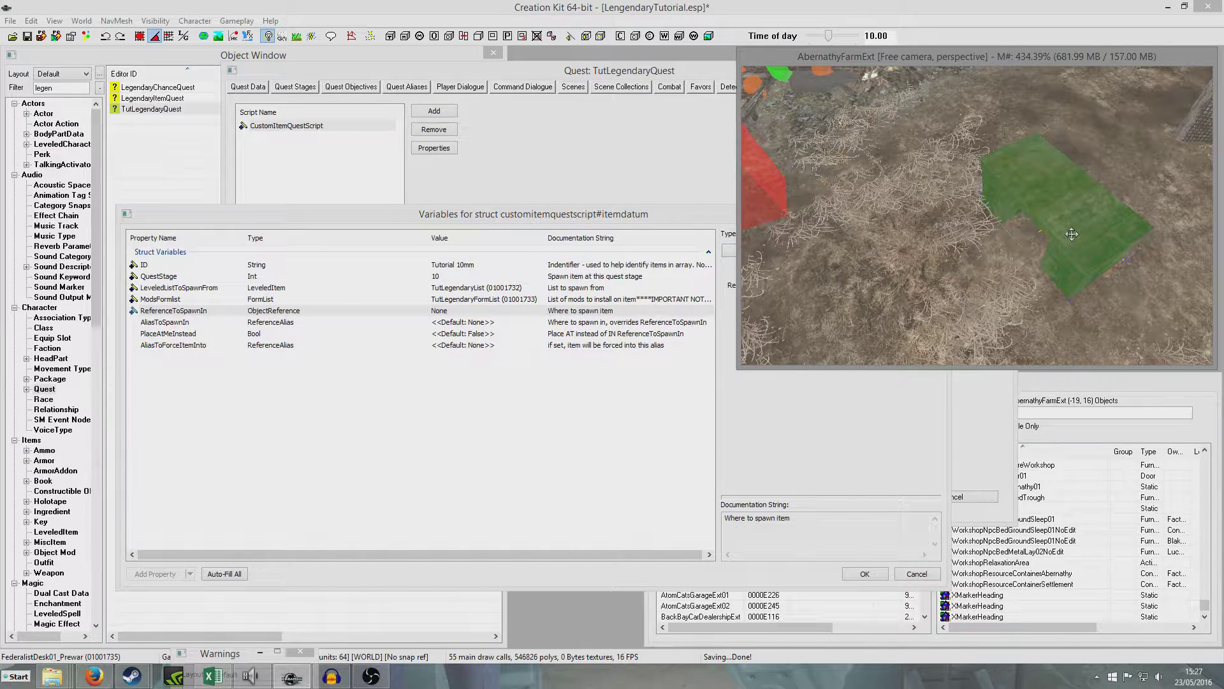
{"action": "left_click", "coordinate": [549, 219]}
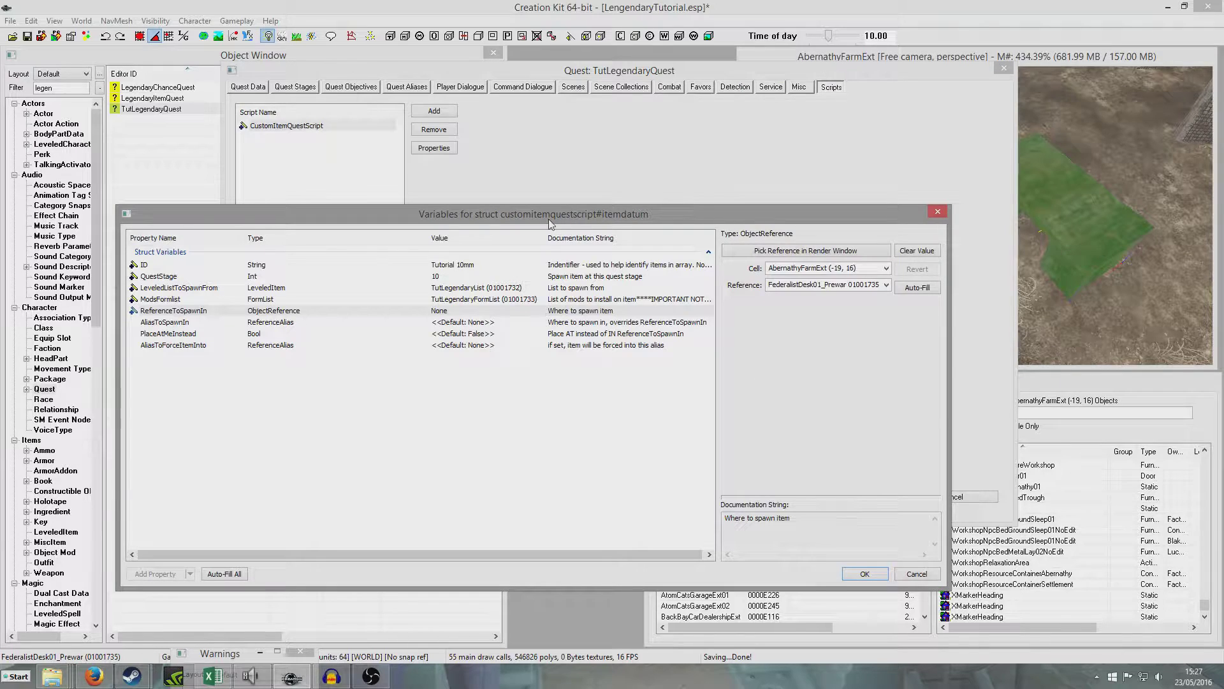
{"action": "left_click", "coordinate": [574, 322]}
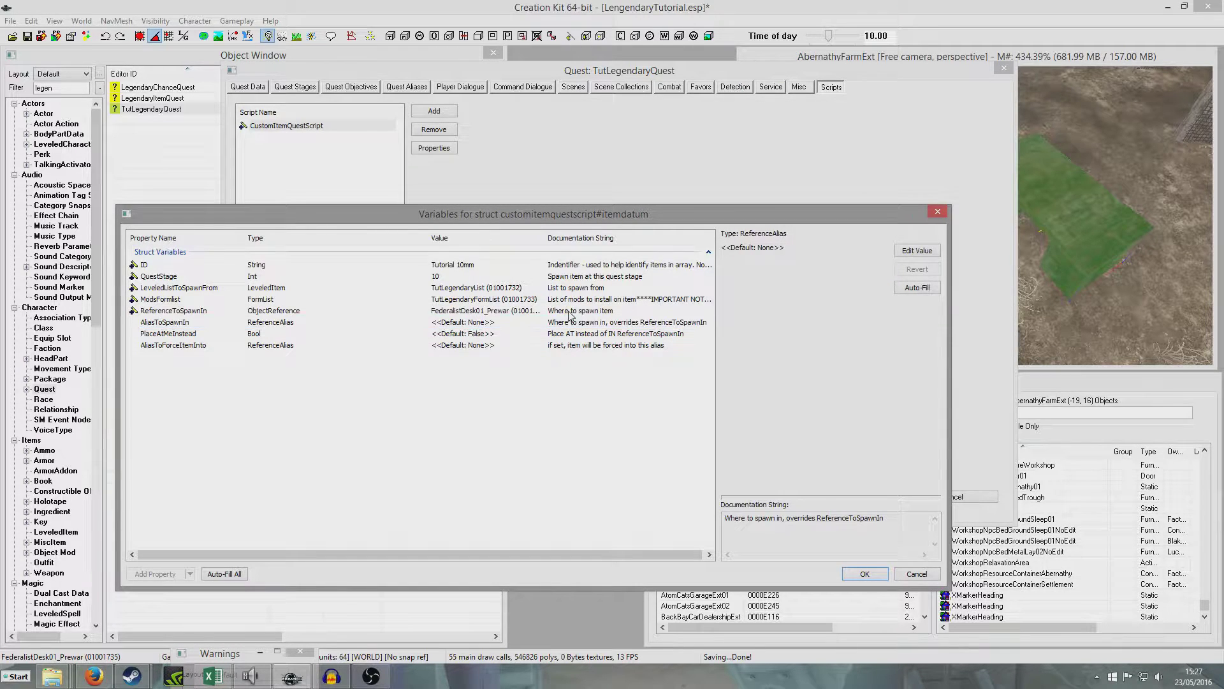
{"action": "left_click", "coordinate": [463, 313]}
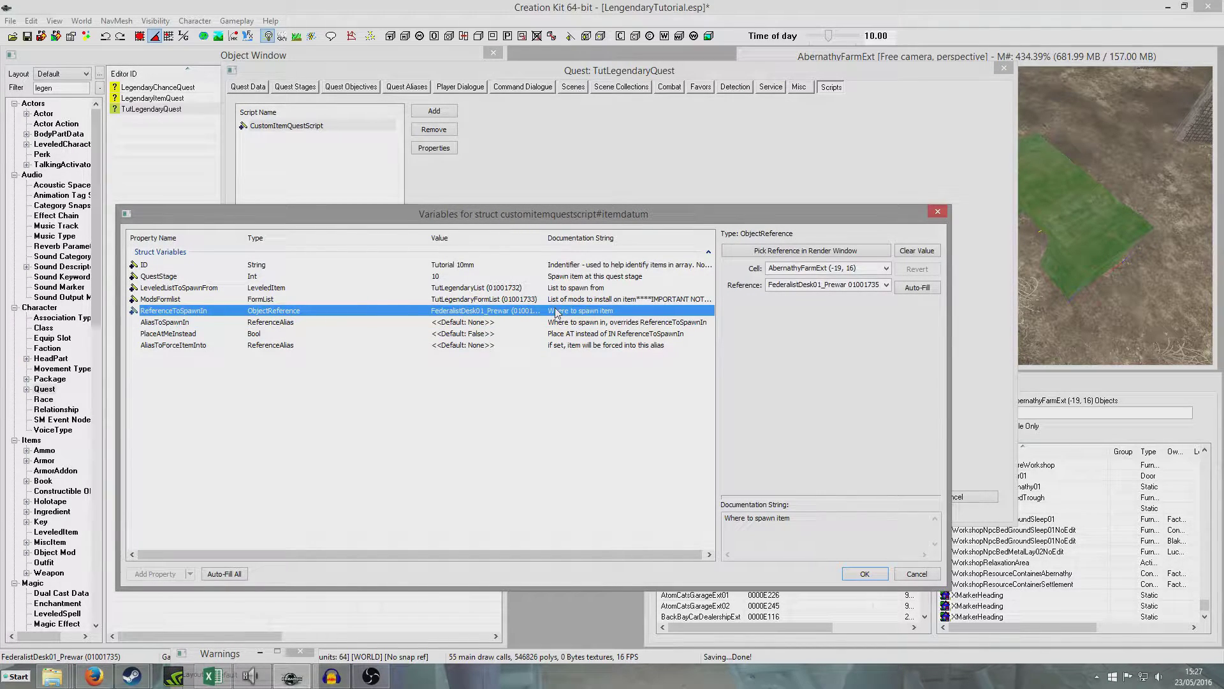
{"action": "left_click", "coordinate": [864, 573]}
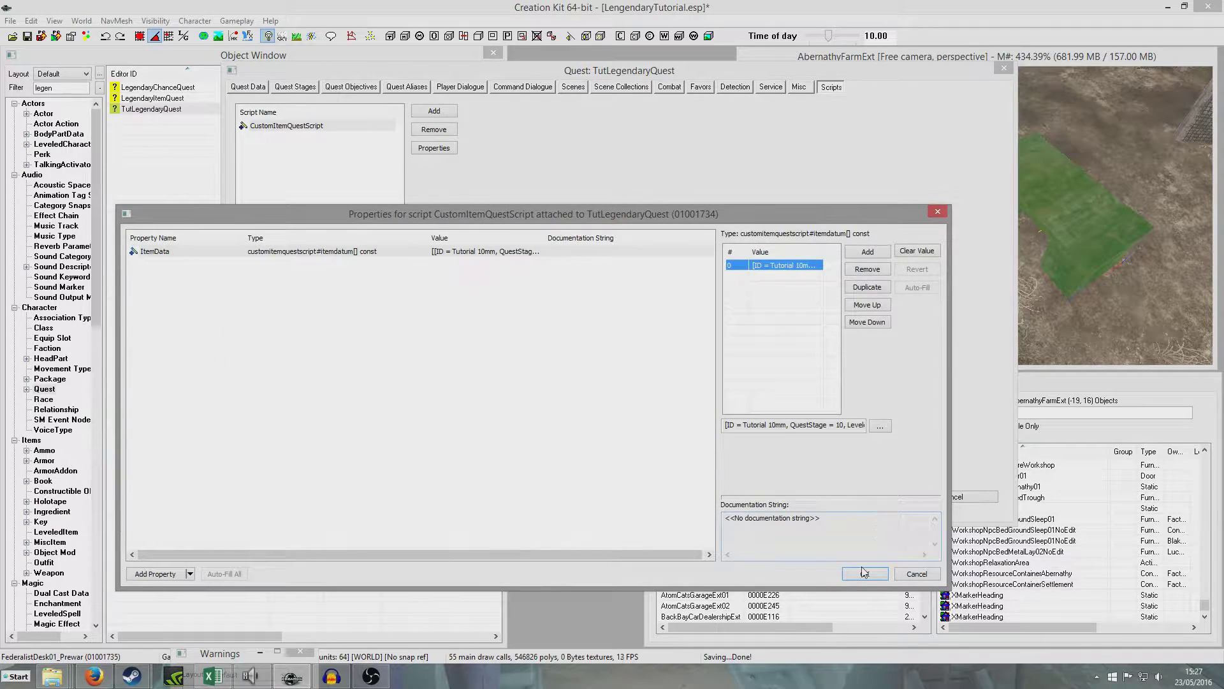
{"action": "left_click", "coordinate": [864, 572]}
{"action": "left_click", "coordinate": [853, 495]}
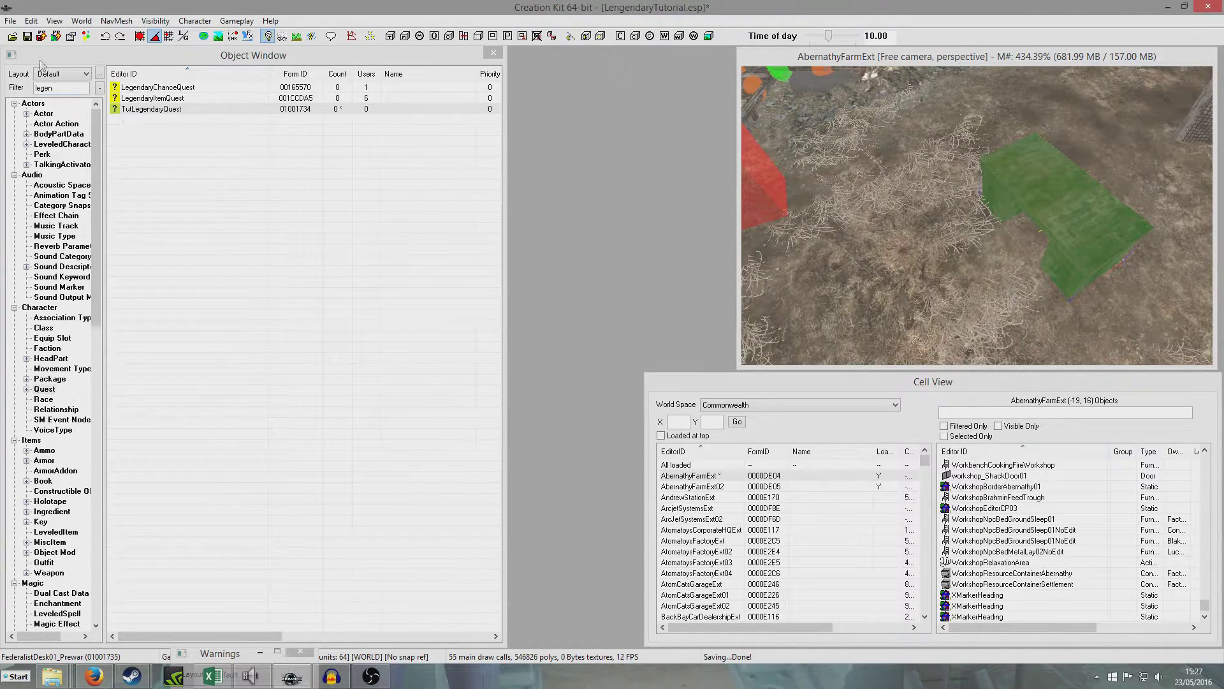
Center the render-window camera on the FederalistDesk01_Prewar desk
{"action": "left_click", "coordinate": [151, 191]}
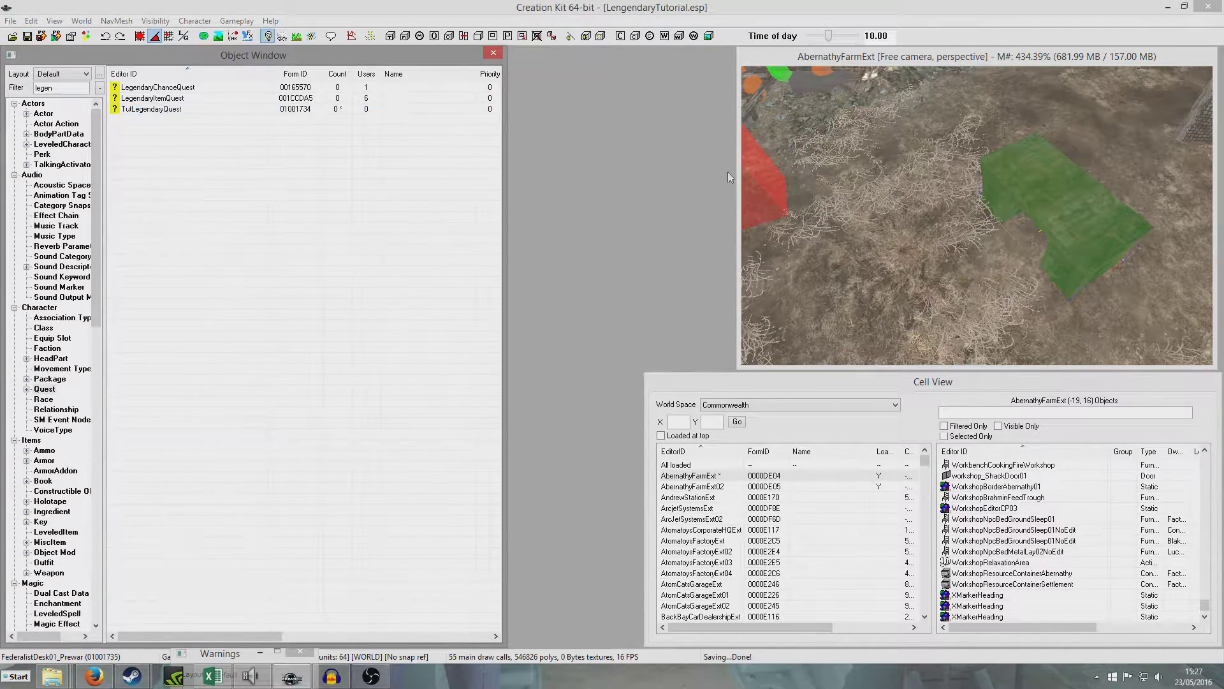
{"action": "left_click", "coordinate": [1081, 270]}
{"action": "key", "text": "c"}
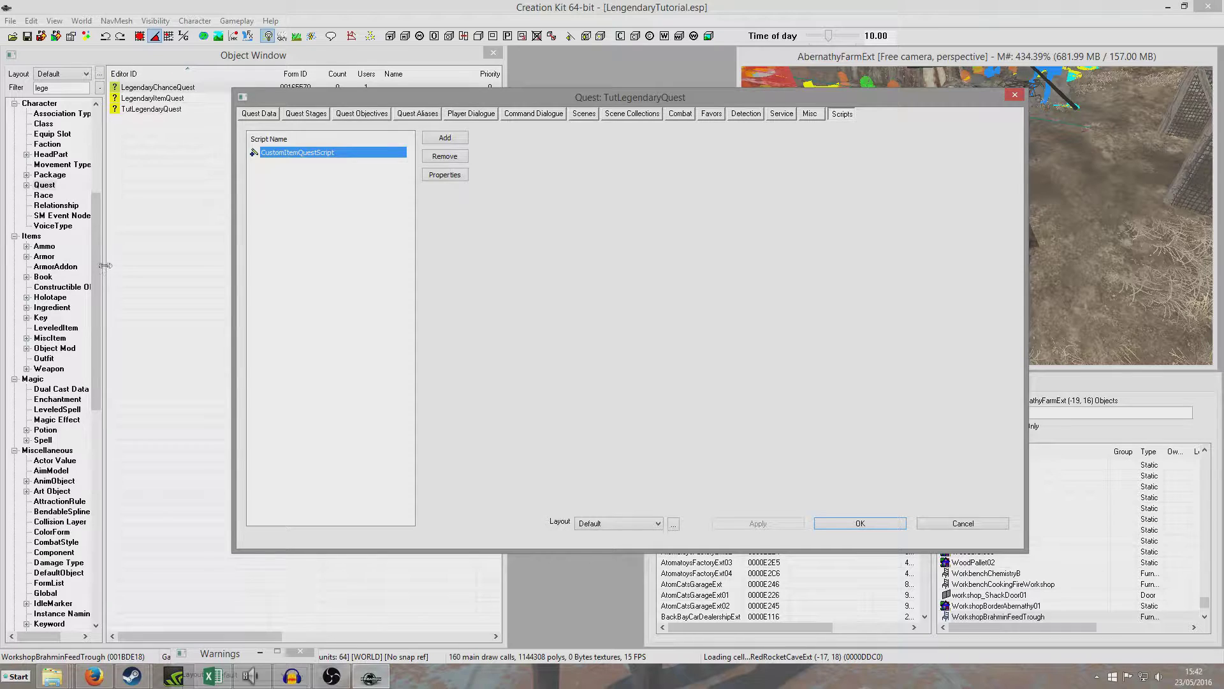
Filter Static objects for 'xm' and drop an XMarker into the scene beside the desk
{"action": "left_click_drag", "start_coordinate": [99, 264], "coordinate": [99, 476]}
{"action": "left_click", "coordinate": [45, 593]}
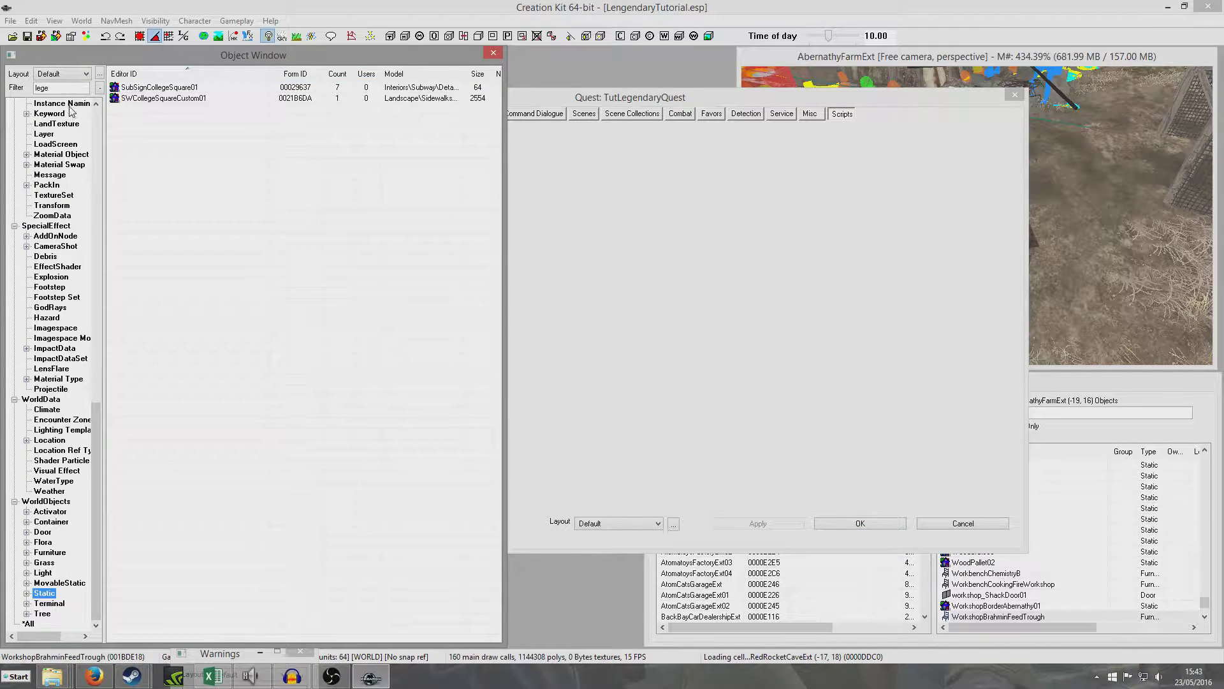
{"action": "double_click", "coordinate": [38, 88]}
{"action": "type", "text": "xmar"}
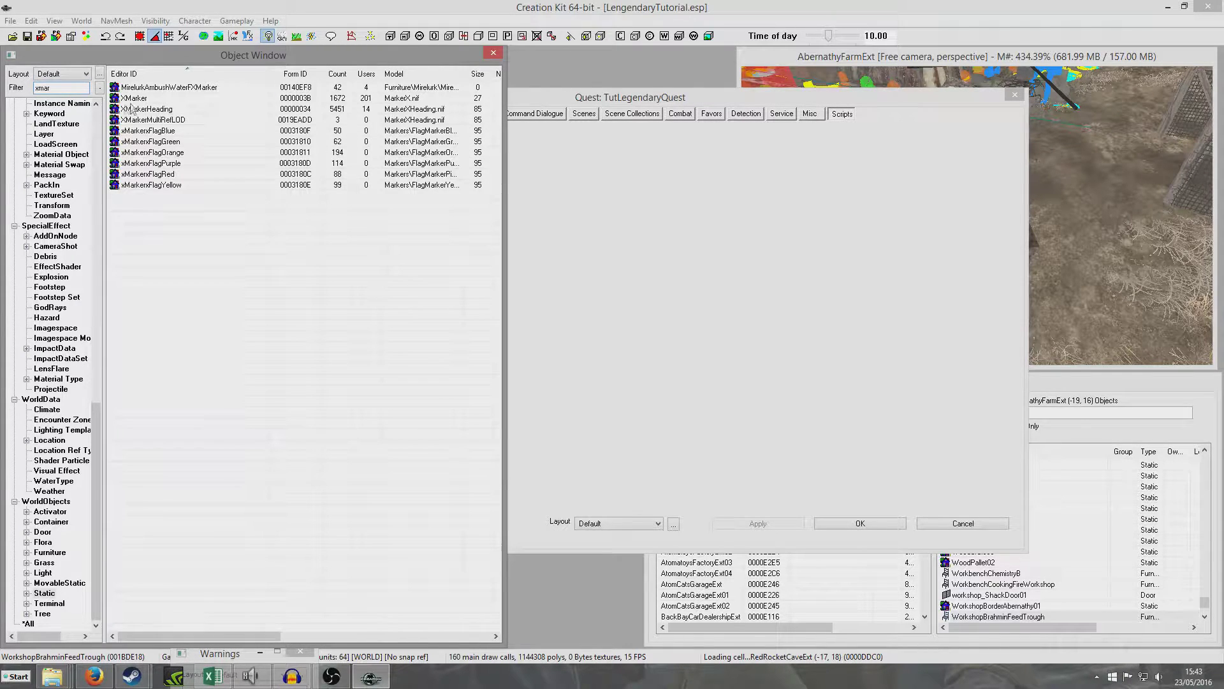
{"action": "left_click", "coordinate": [133, 99]}
{"action": "left_click", "coordinate": [930, 57]}
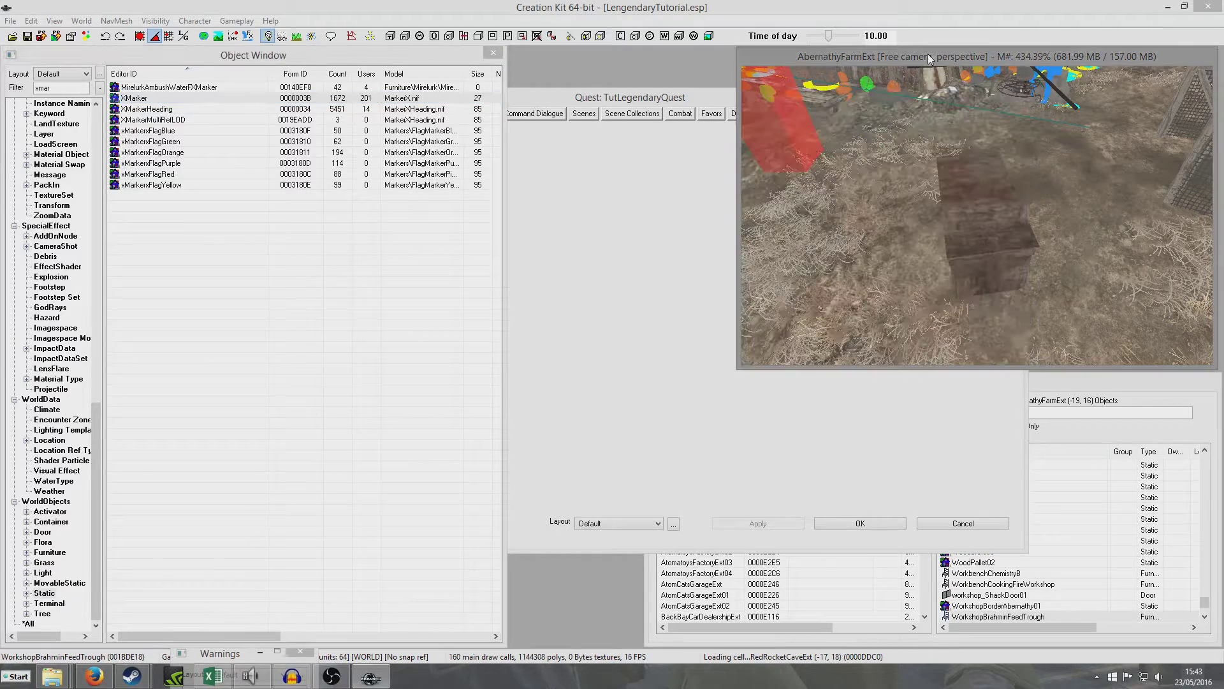
{"action": "left_click_drag", "start_coordinate": [172, 98], "coordinate": [997, 228]}
Move the XMarker onto the desk top and rotate it into place
{"action": "left_click", "coordinate": [982, 234]}
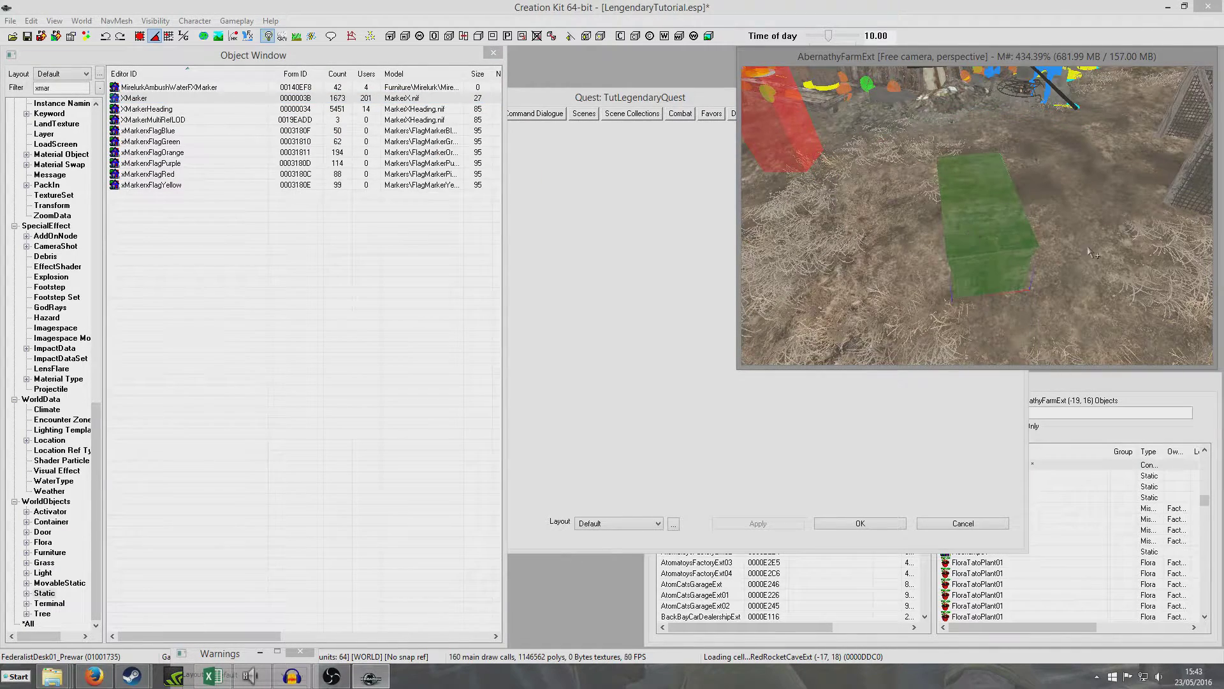
{"action": "middle_click_drag", "start_coordinate": [970, 238], "coordinate": [1011, 241], "text": "shift"}
{"action": "left_click", "coordinate": [974, 235]}
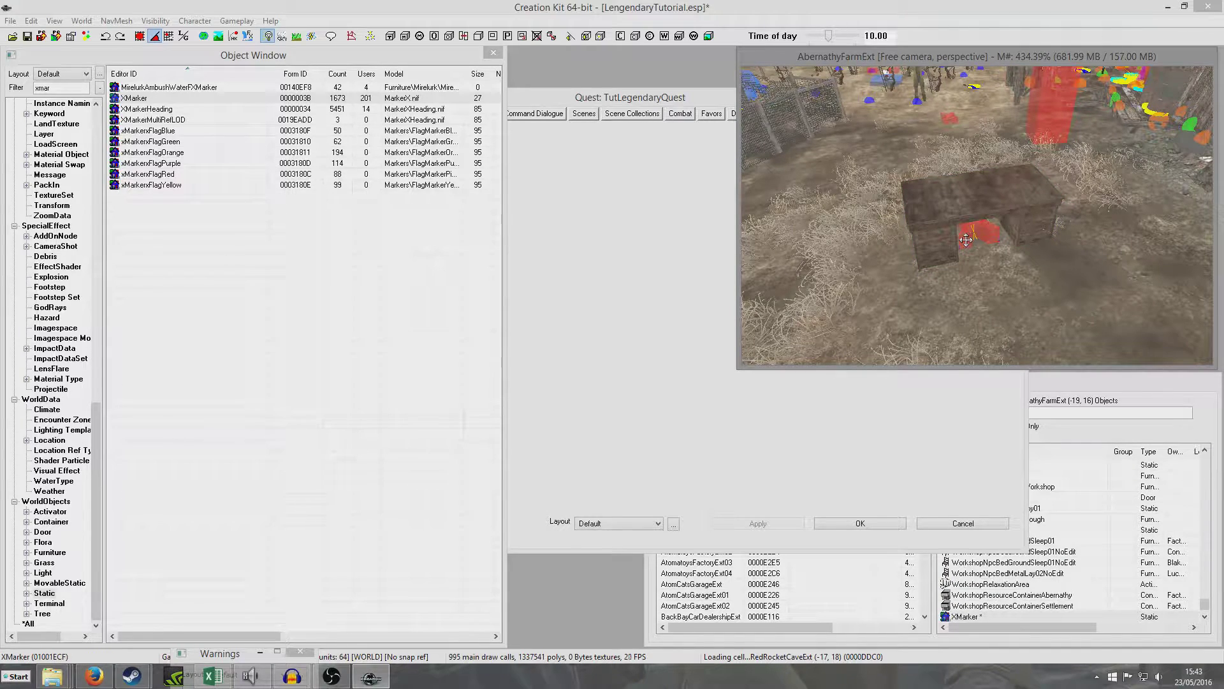
{"action": "left_click_drag", "start_coordinate": [970, 233], "coordinate": [955, 199]}
{"action": "scroll", "coordinate": [961, 206], "scroll_direction": "up", "scroll_amount": 3}
{"action": "mouse_move", "coordinate": [961, 205]}
{"action": "middle_mouse_down", "text": "shift"}
{"action": "mouse_move", "coordinate": [979, 200]}
{"action": "mouse_move", "coordinate": [969, 190]}
{"action": "middle_mouse_up", "text": "shift"}
{"action": "left_click", "coordinate": [968, 172]}
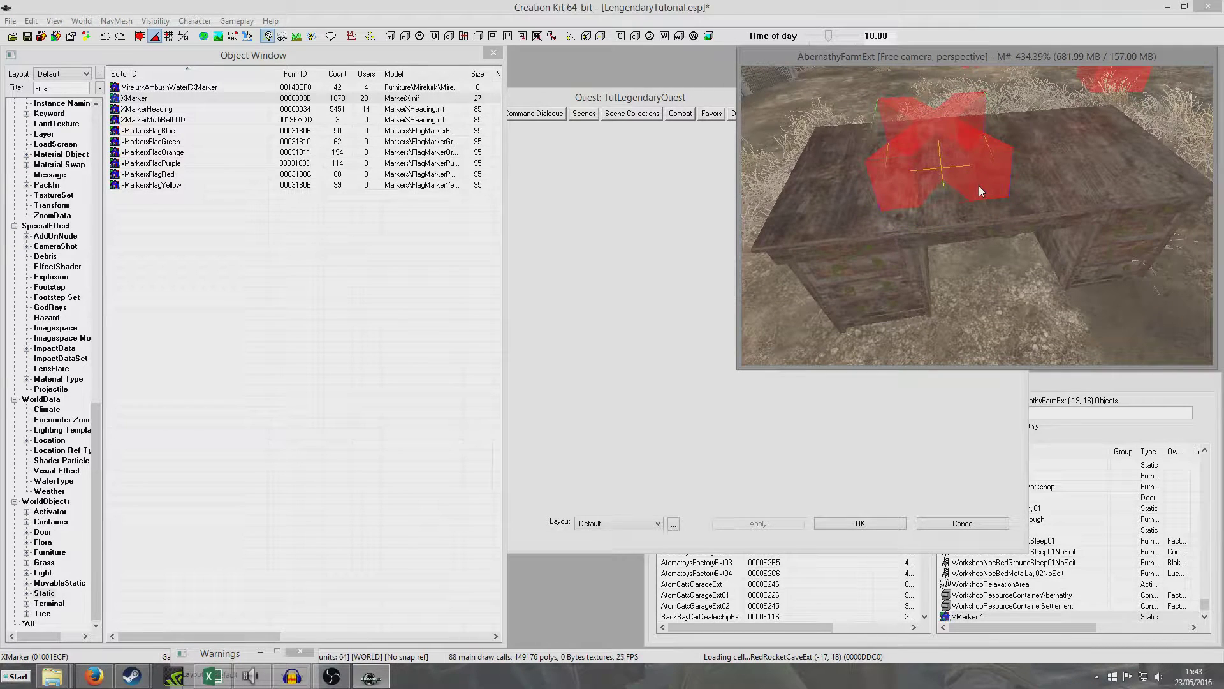
{"action": "right_click_drag", "start_coordinate": [942, 167], "coordinate": [989, 168]}
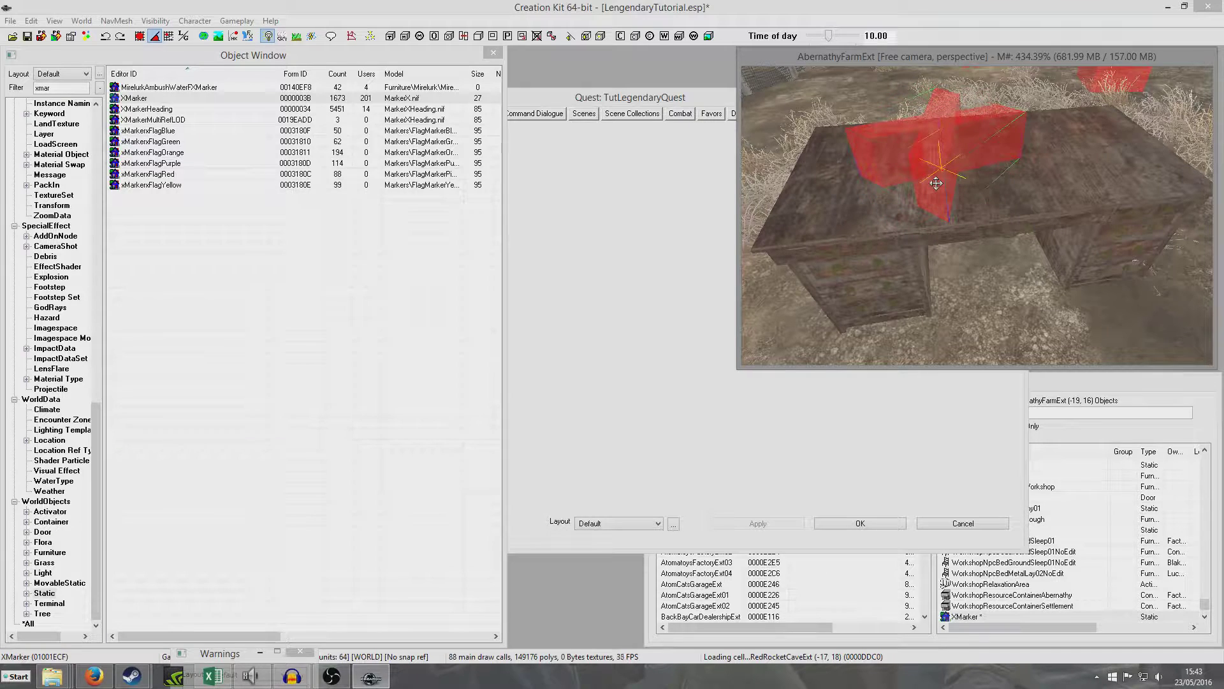
{"action": "scroll", "coordinate": [936, 183], "scroll_direction": "down", "scroll_amount": 5}
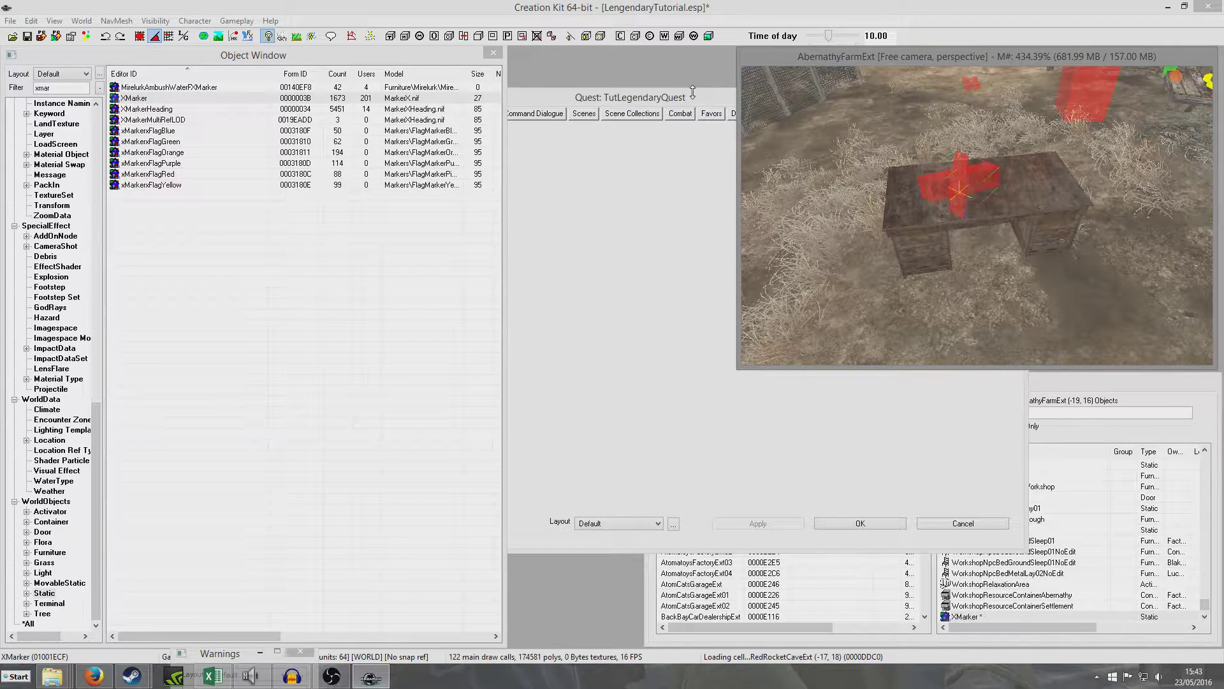
{"action": "left_click", "coordinate": [692, 96]}
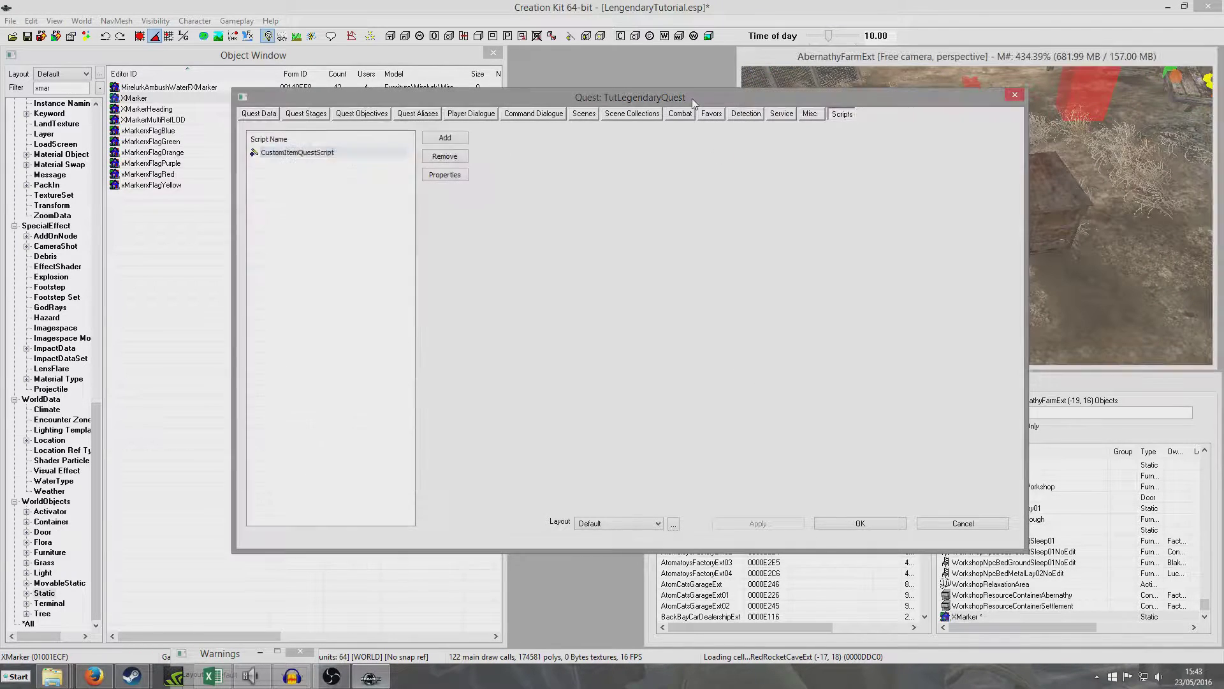
Tick Allow repeated stages on the Quest Data page, then view the stage list
{"action": "left_click", "coordinate": [268, 117]}
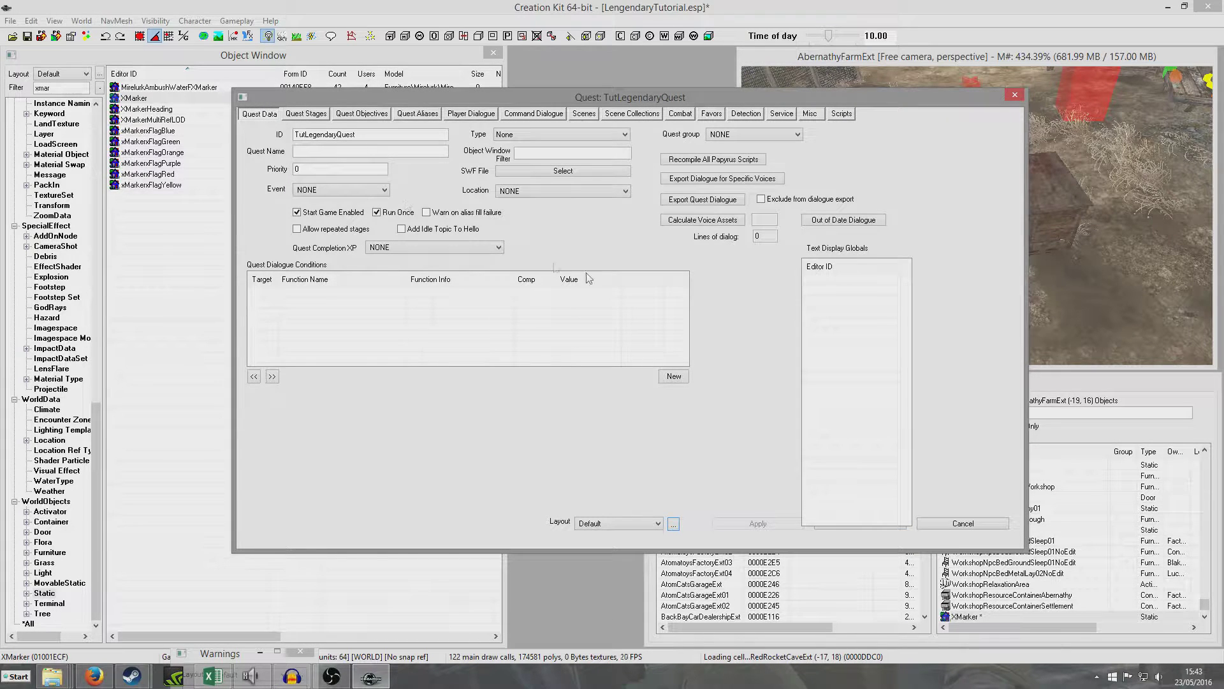
{"action": "left_click", "coordinate": [298, 229]}
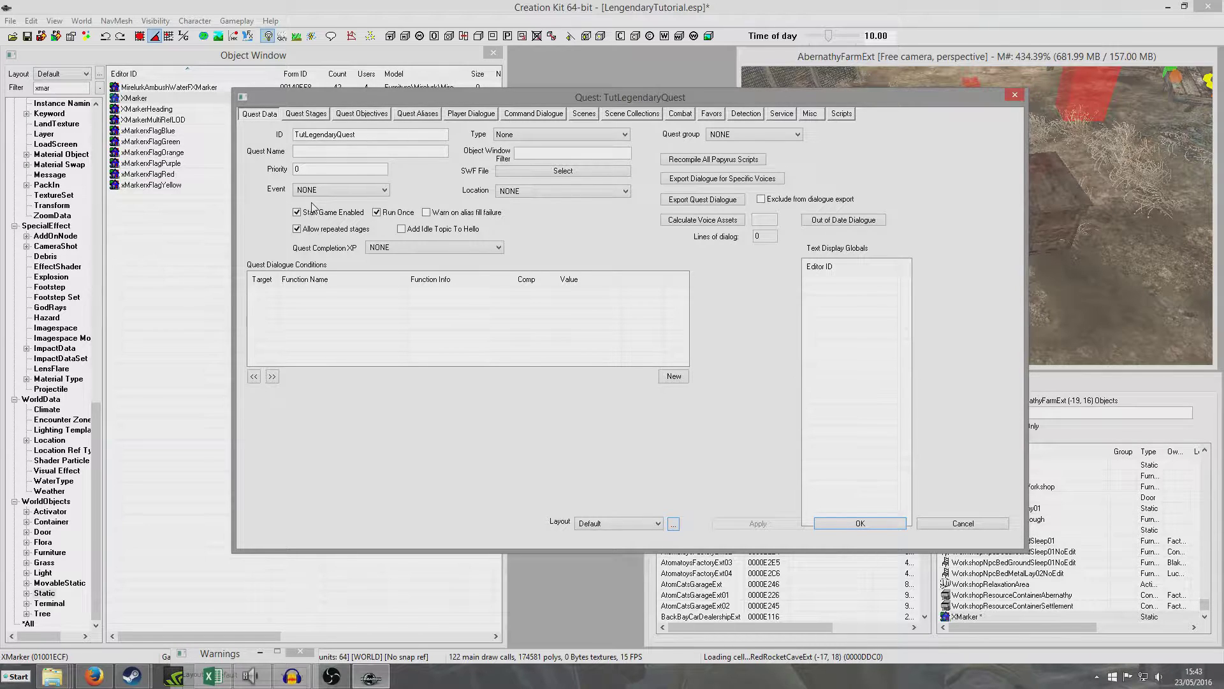
{"action": "left_click", "coordinate": [306, 114]}
{"action": "left_click", "coordinate": [331, 206]}
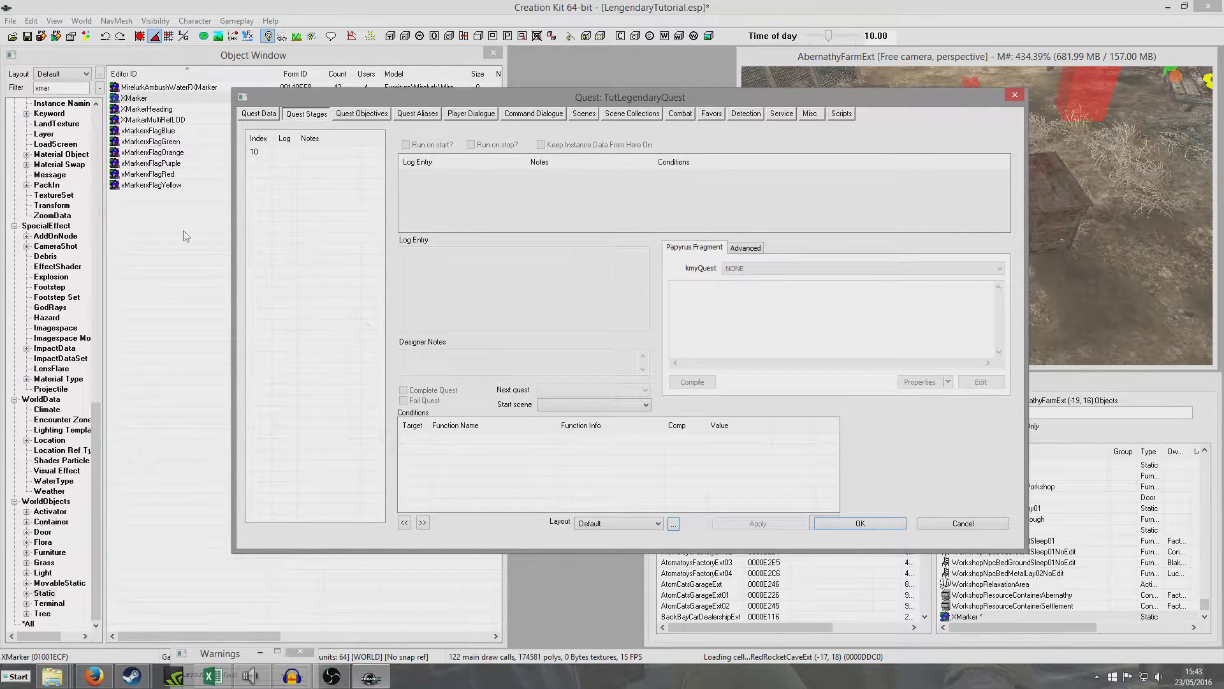
Add stage 20 and compile stage 10's fragment as SetStage(20)
{"action": "right_click", "coordinate": [261, 177]}
{"action": "left_click", "coordinate": [300, 181]}
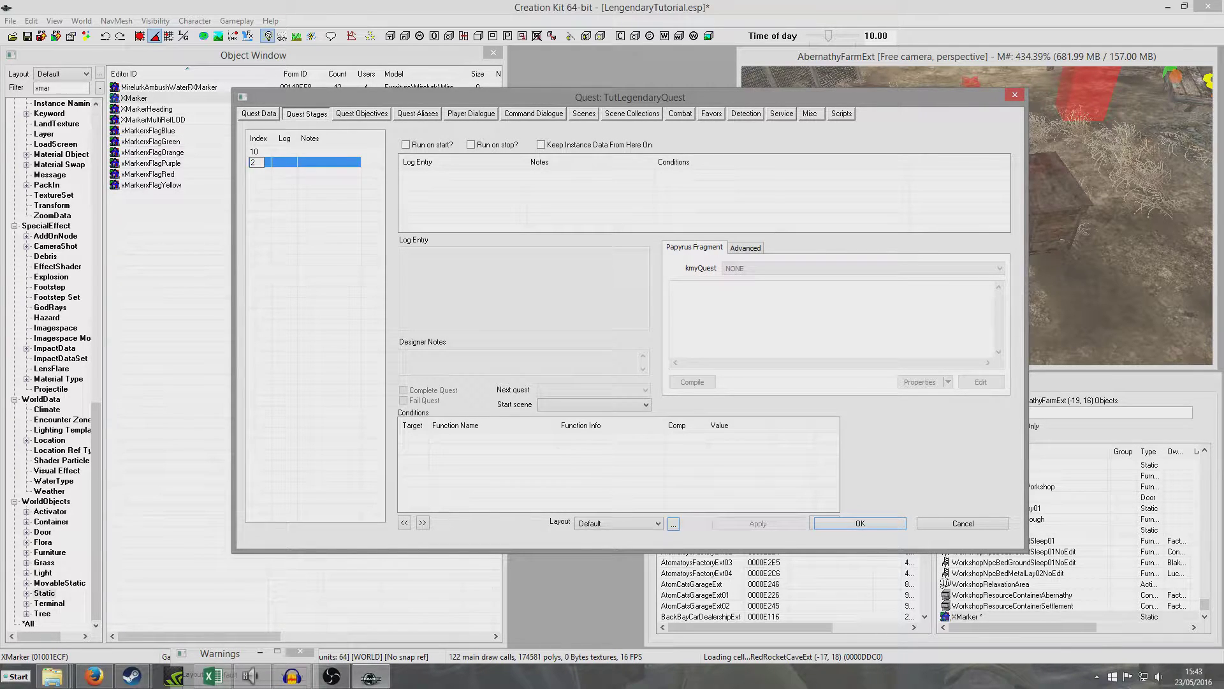
{"action": "left_click", "coordinate": [299, 154]}
{"action": "left_click", "coordinate": [748, 332]}
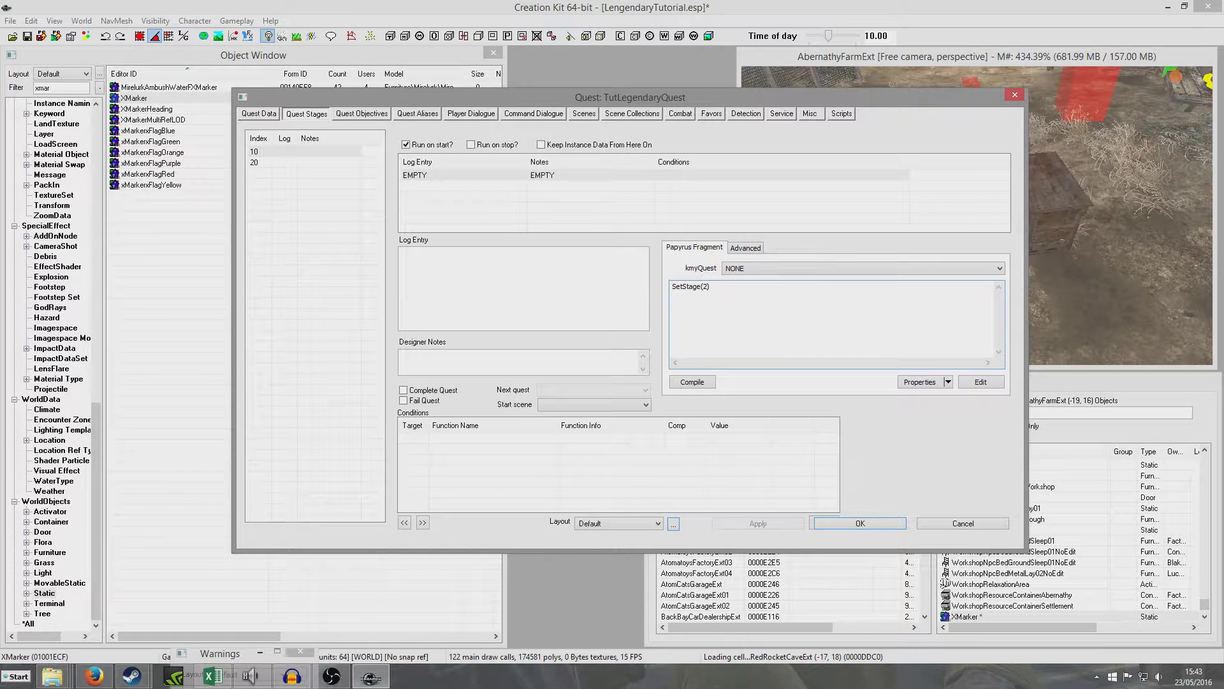
{"action": "type", "text": "0"}
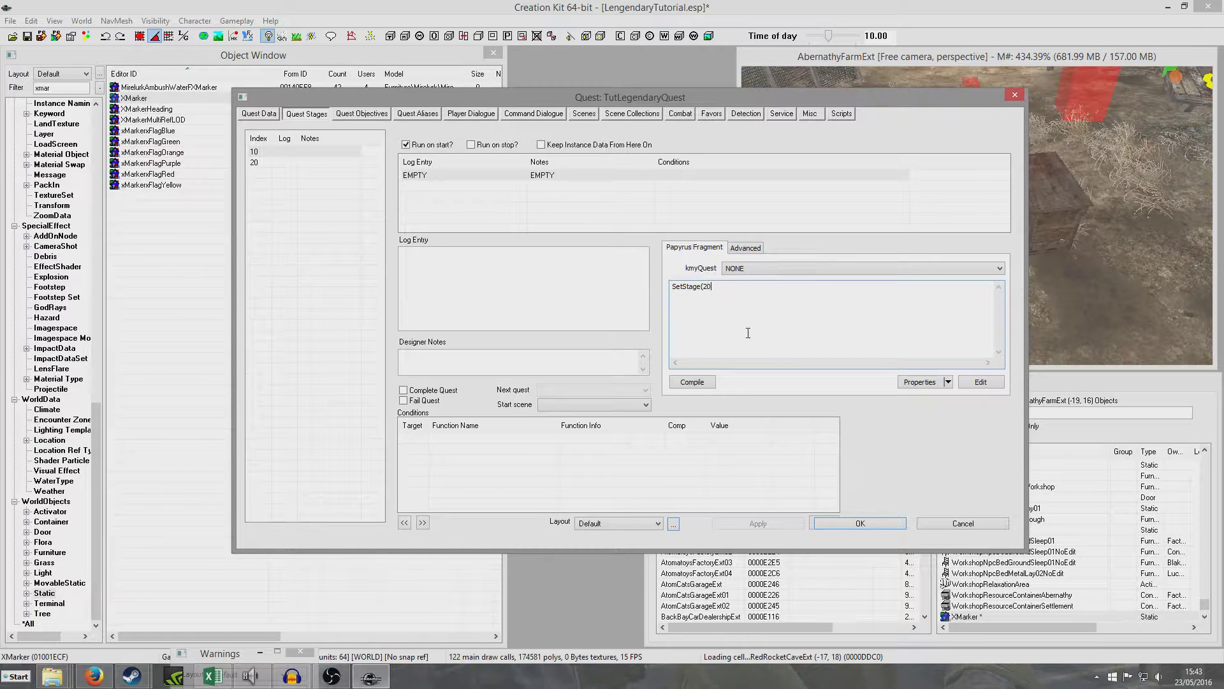
{"action": "left_click", "coordinate": [692, 381]}
{"action": "left_click", "coordinate": [719, 294]}
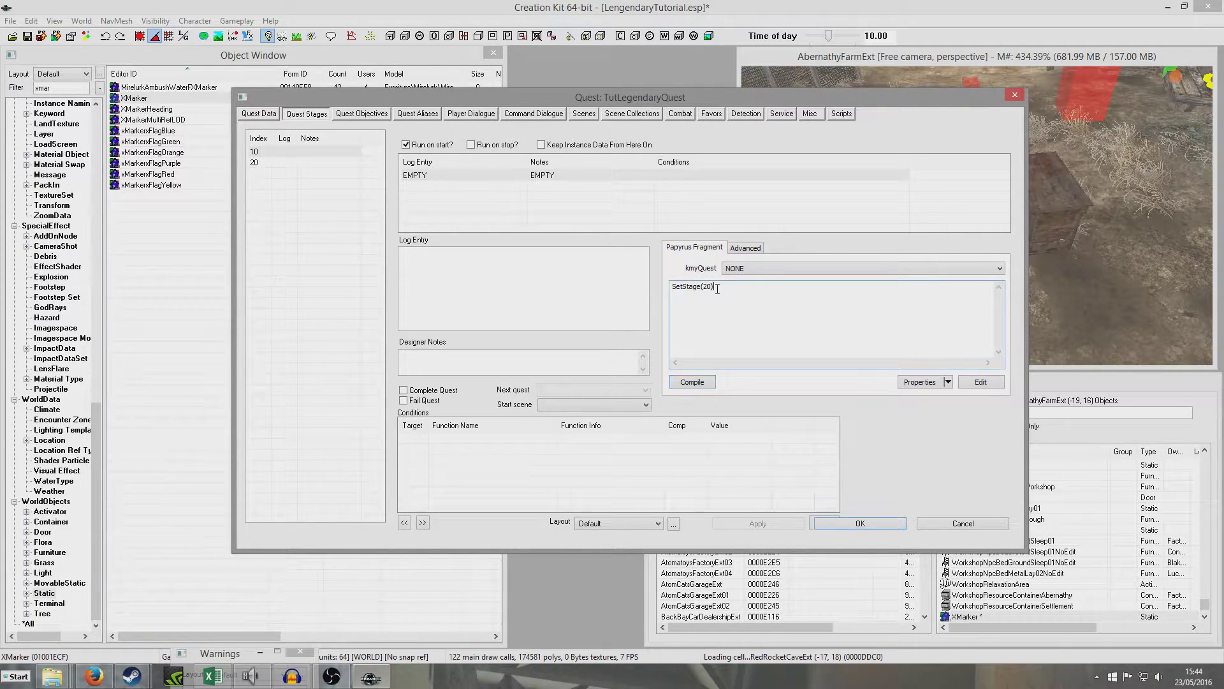
Give stage 20 a new empty log entry
{"action": "left_click", "coordinate": [258, 164]}
{"action": "left_click", "coordinate": [290, 153]}
{"action": "left_click", "coordinate": [290, 163]}
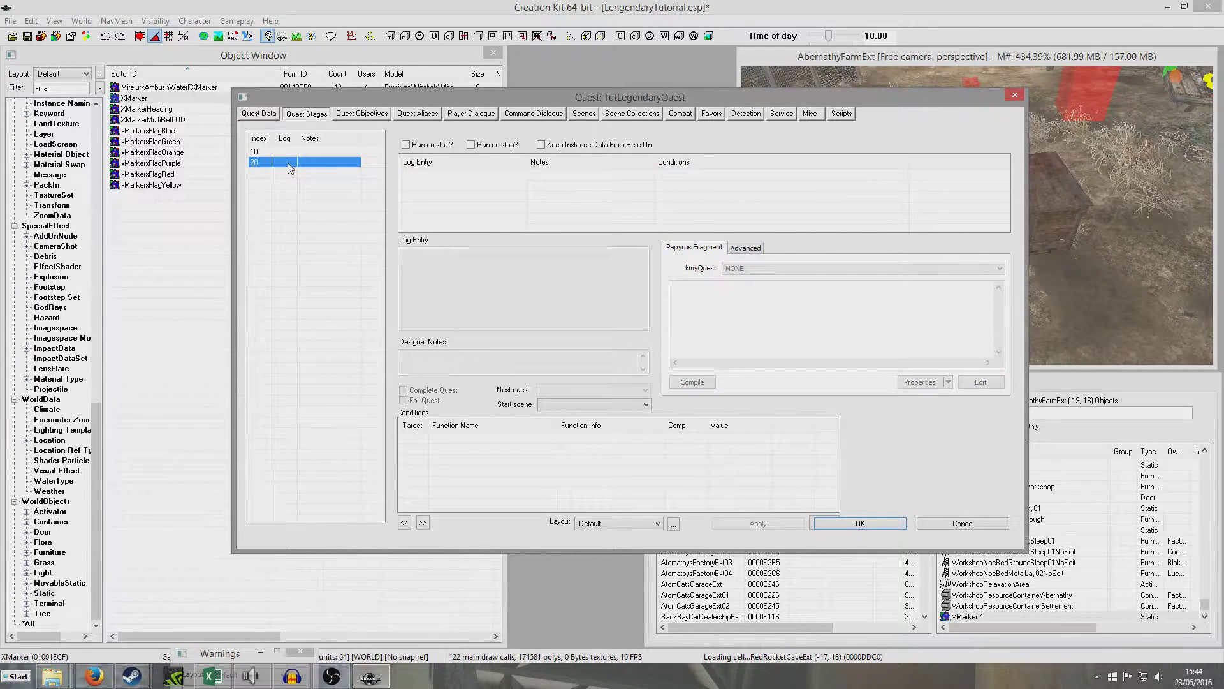
{"action": "right_click", "coordinate": [454, 181]}
{"action": "left_click", "coordinate": [466, 186]}
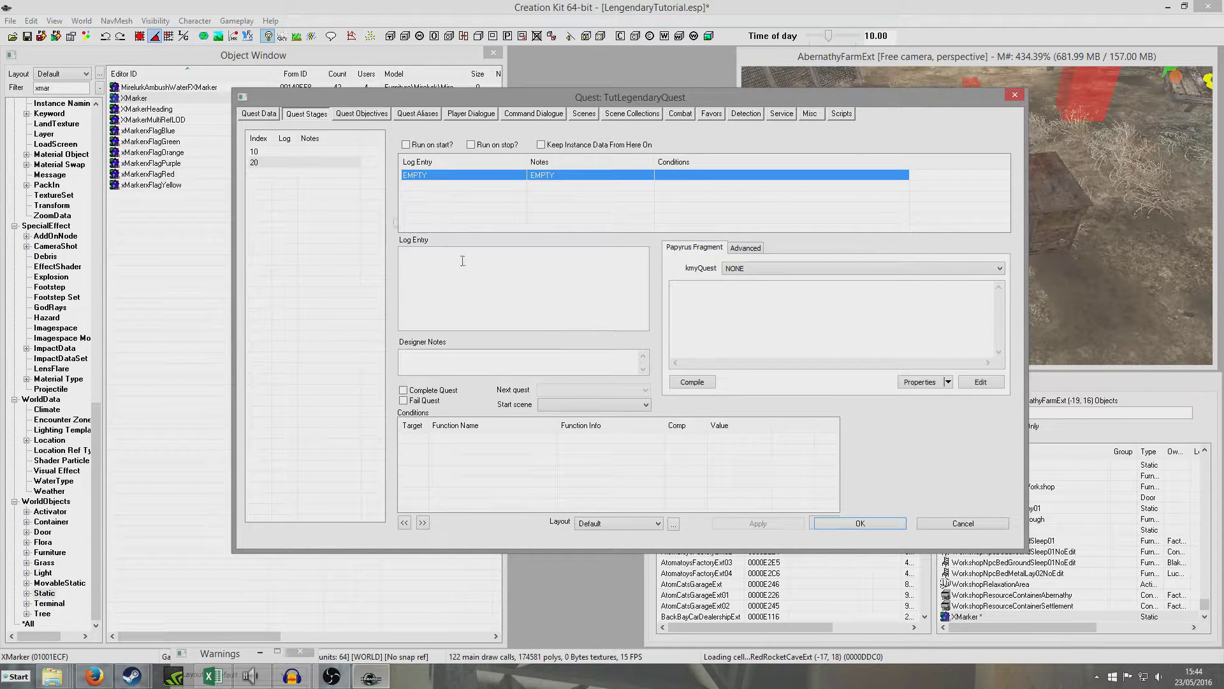
{"action": "left_click", "coordinate": [261, 153]}
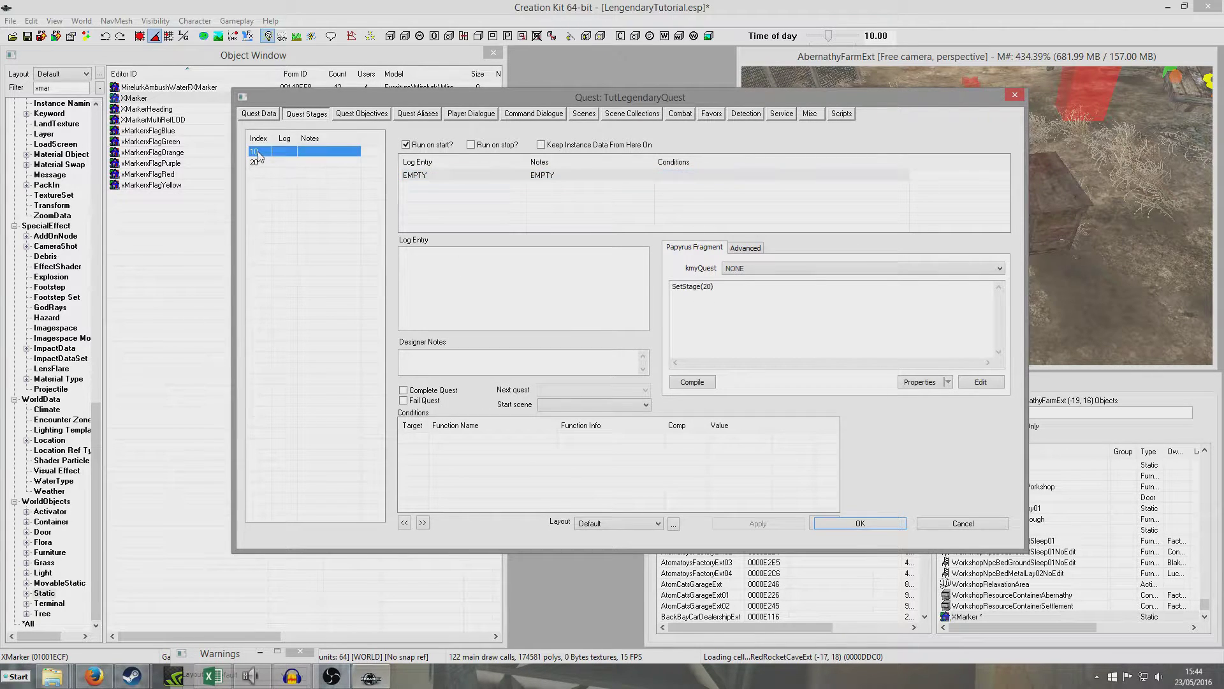
{"action": "left_click", "coordinate": [842, 116]}
Add a new ItemData entry with ID 'Tut 10mm' and QuestStage 20
{"action": "double_click", "coordinate": [336, 157]}
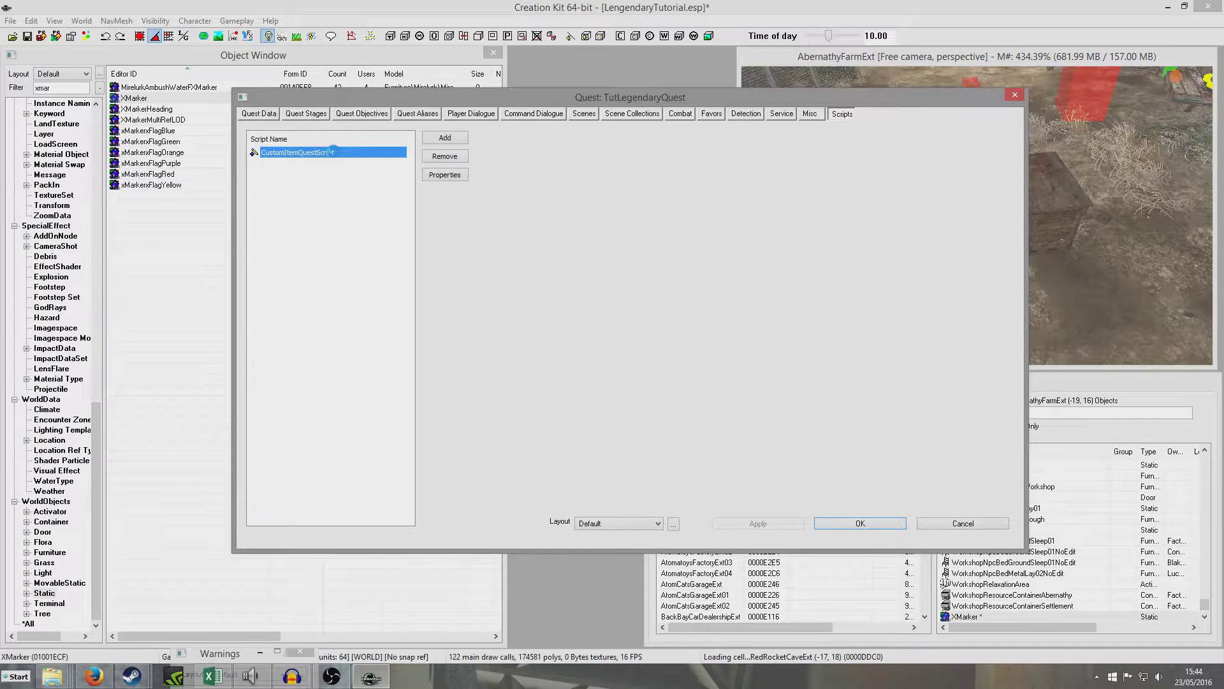
{"action": "left_click", "coordinate": [352, 250]}
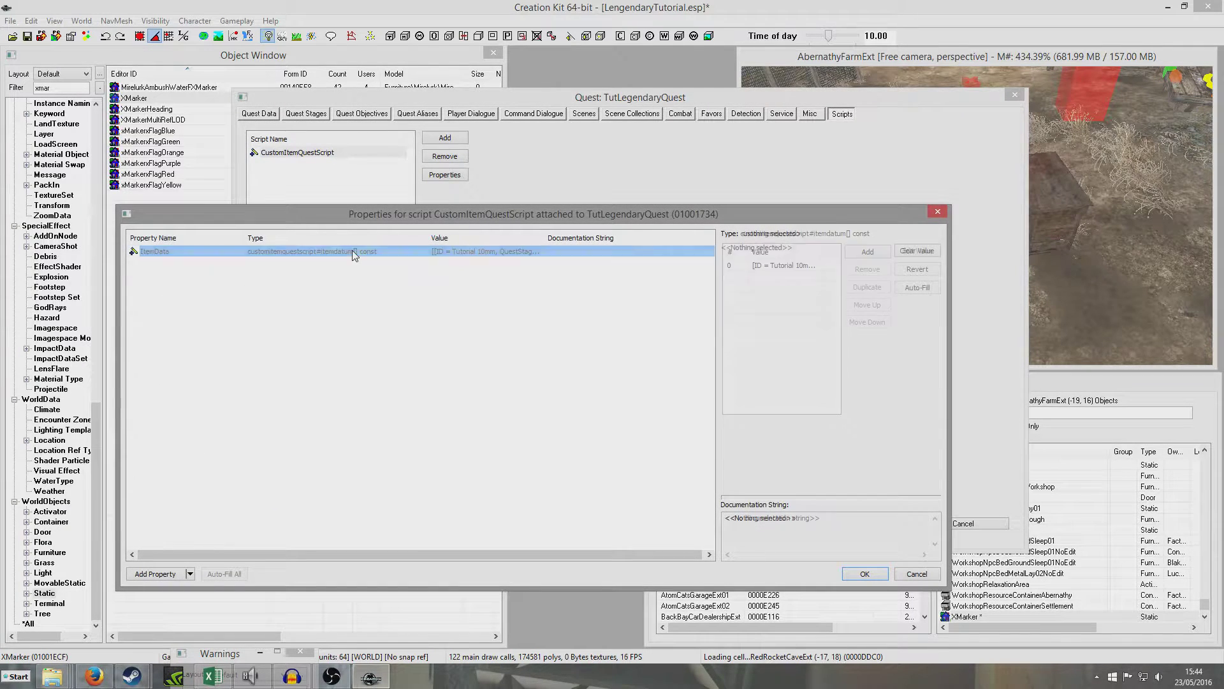
{"action": "left_click", "coordinate": [868, 252]}
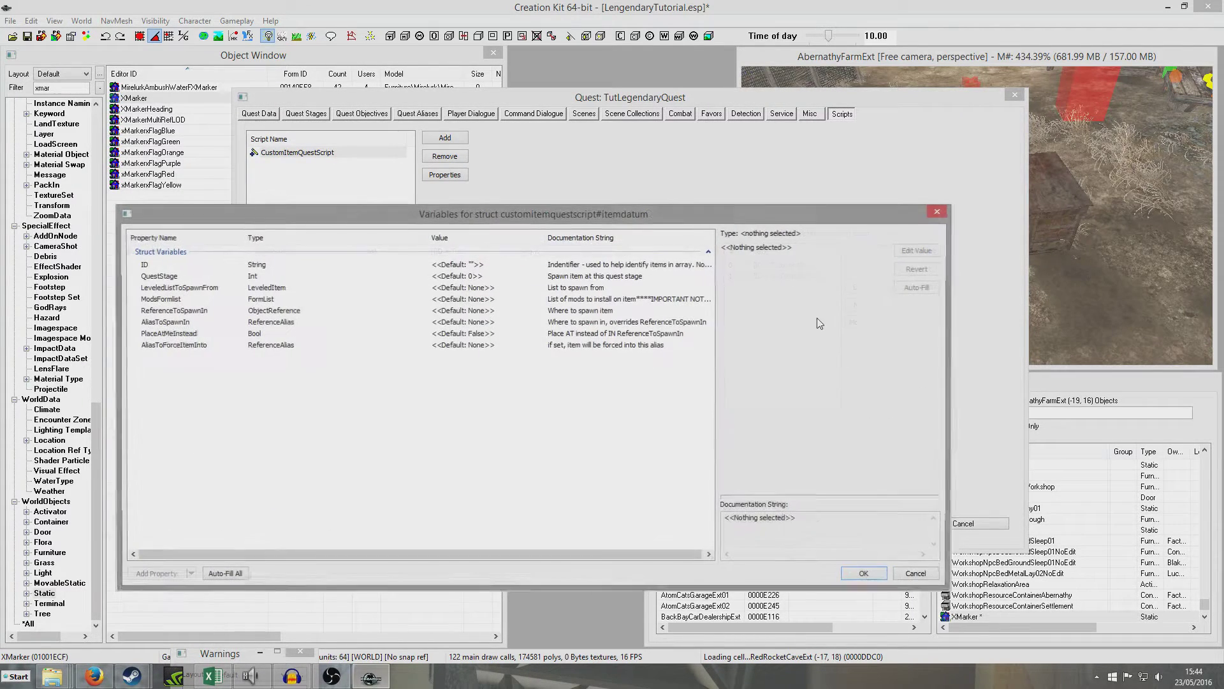
{"action": "left_click", "coordinate": [273, 266]}
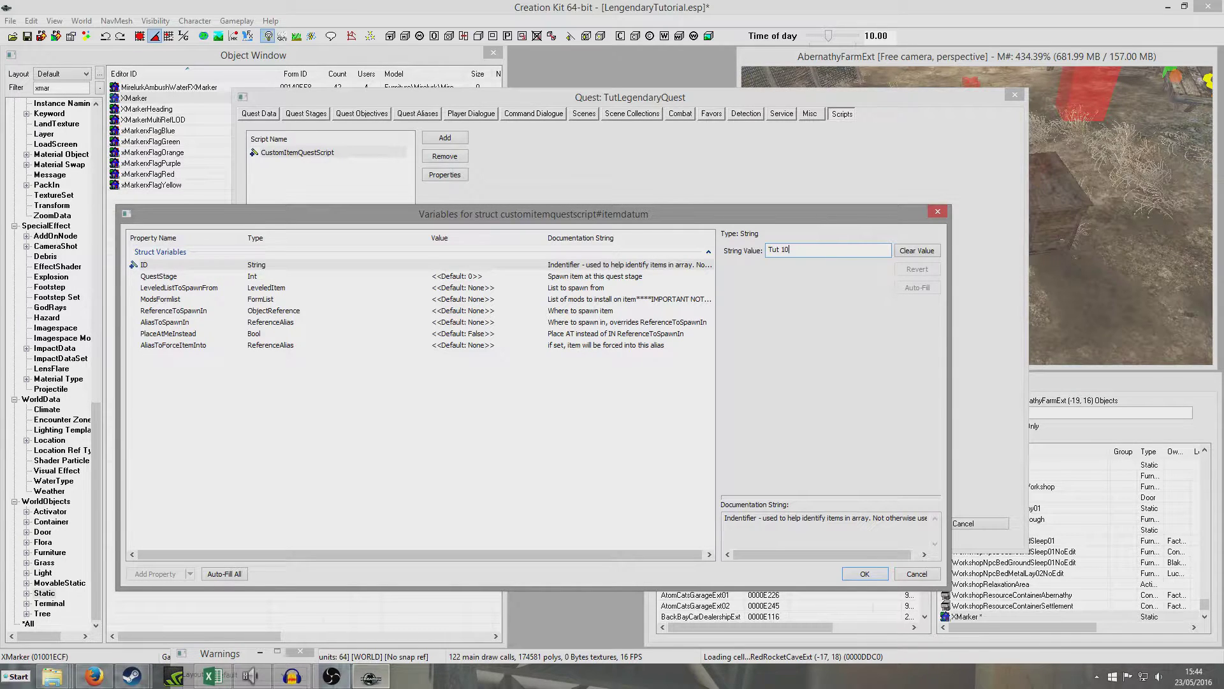
{"action": "left_click", "coordinate": [458, 278]}
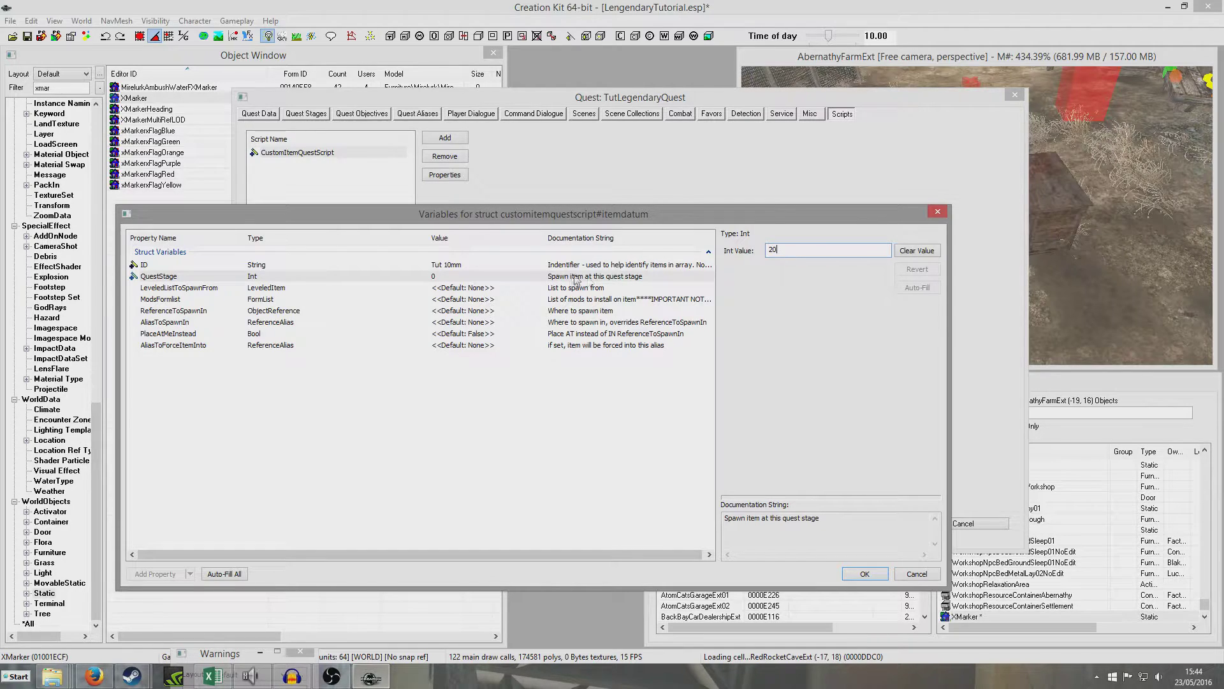
{"action": "left_click", "coordinate": [483, 289]}
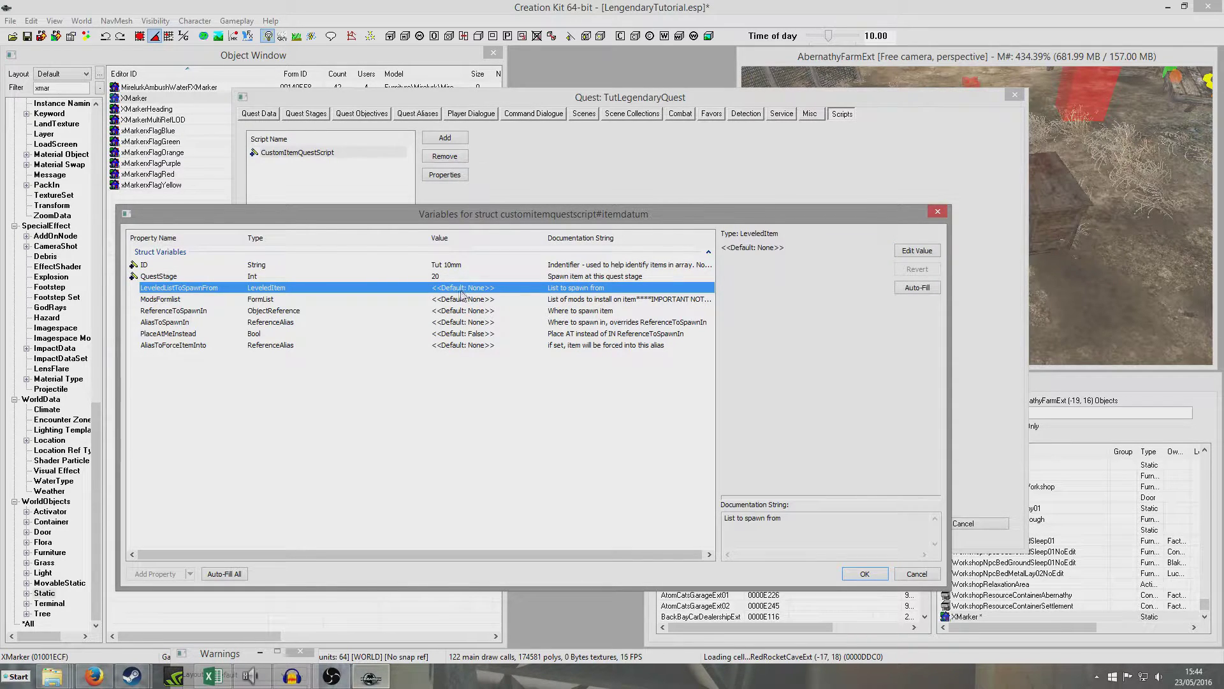
Set LeveledListToSpawnFrom to TutLegendaryList and ModsFormlist to TutLegendaryFormList
{"action": "left_click", "coordinate": [435, 288]}
{"action": "left_click", "coordinate": [810, 268]}
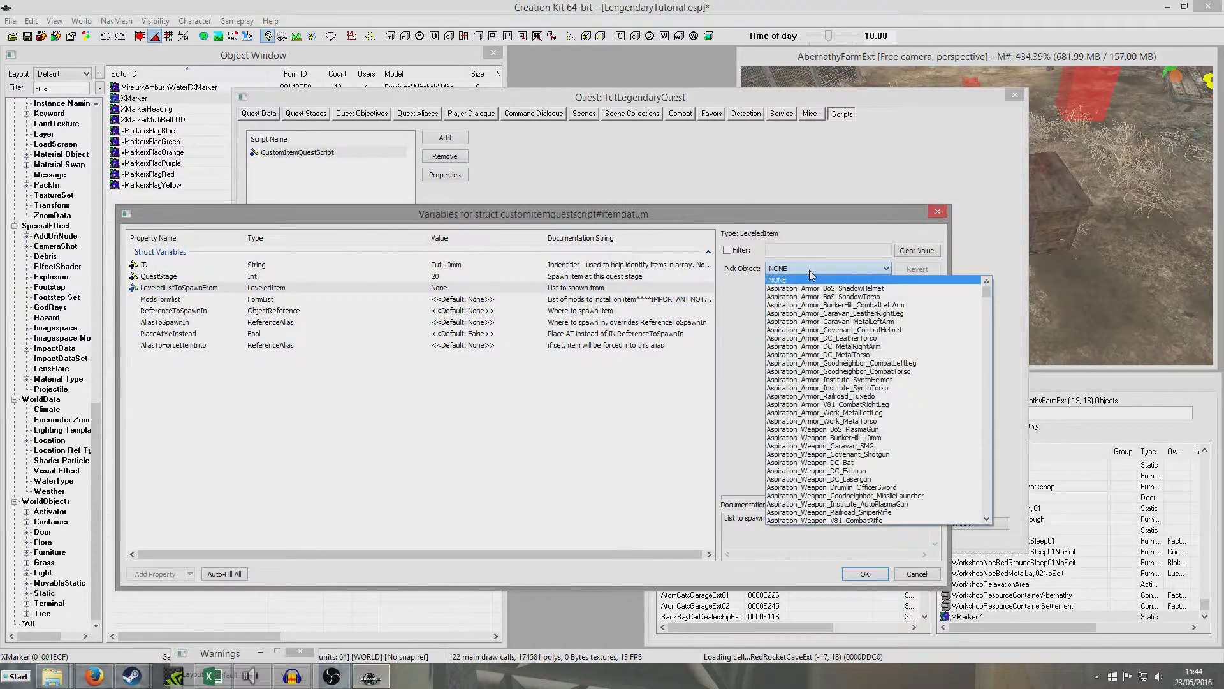
{"action": "scroll", "coordinate": [811, 274], "scroll_direction": "down", "scroll_amount": 2}
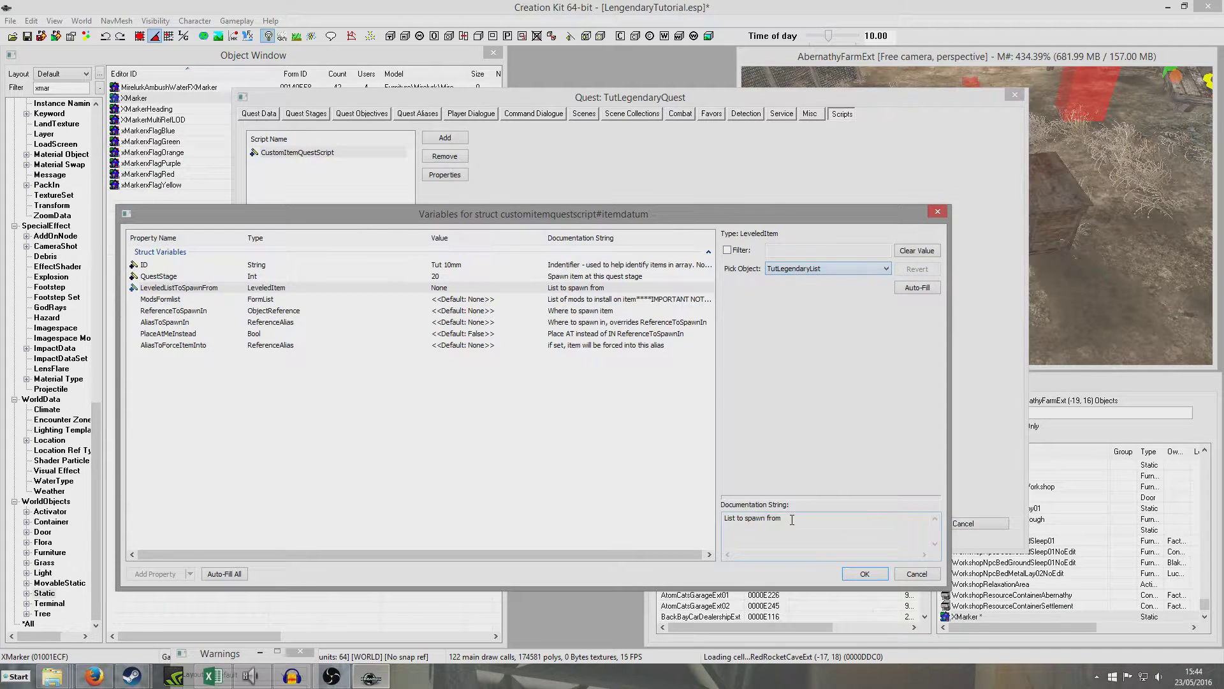
{"action": "left_click", "coordinate": [807, 516]}
{"action": "left_click", "coordinate": [594, 300]}
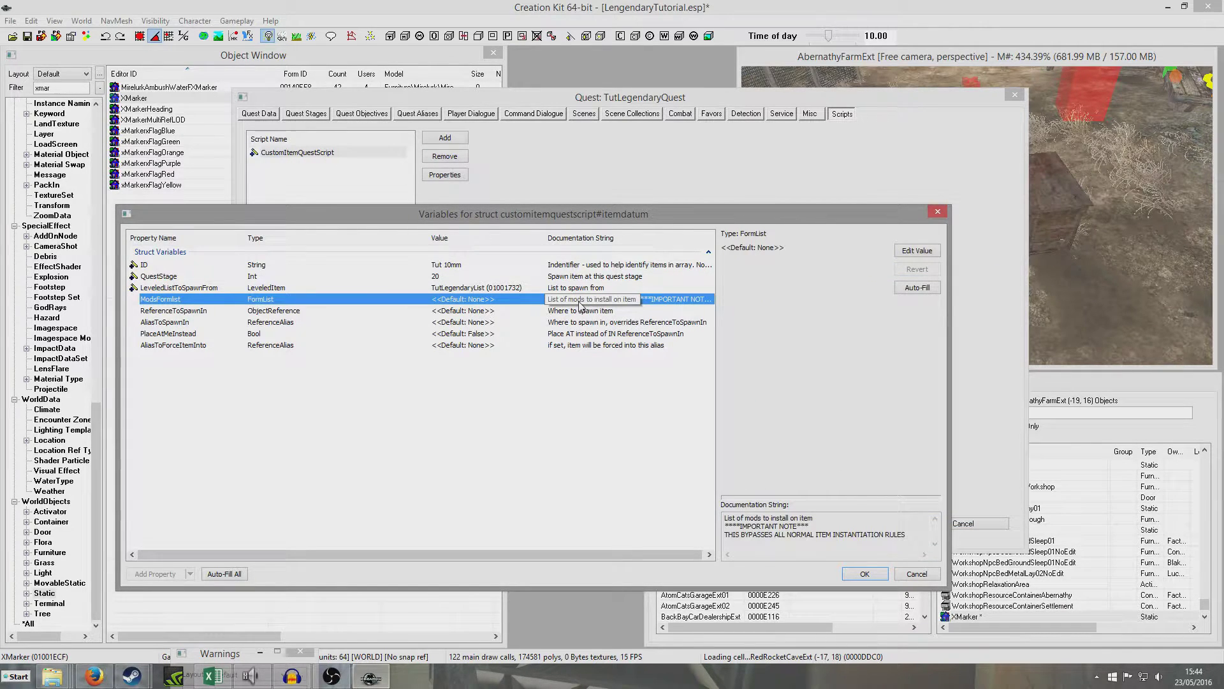
{"action": "left_click", "coordinate": [579, 301]}
{"action": "left_click", "coordinate": [771, 271]}
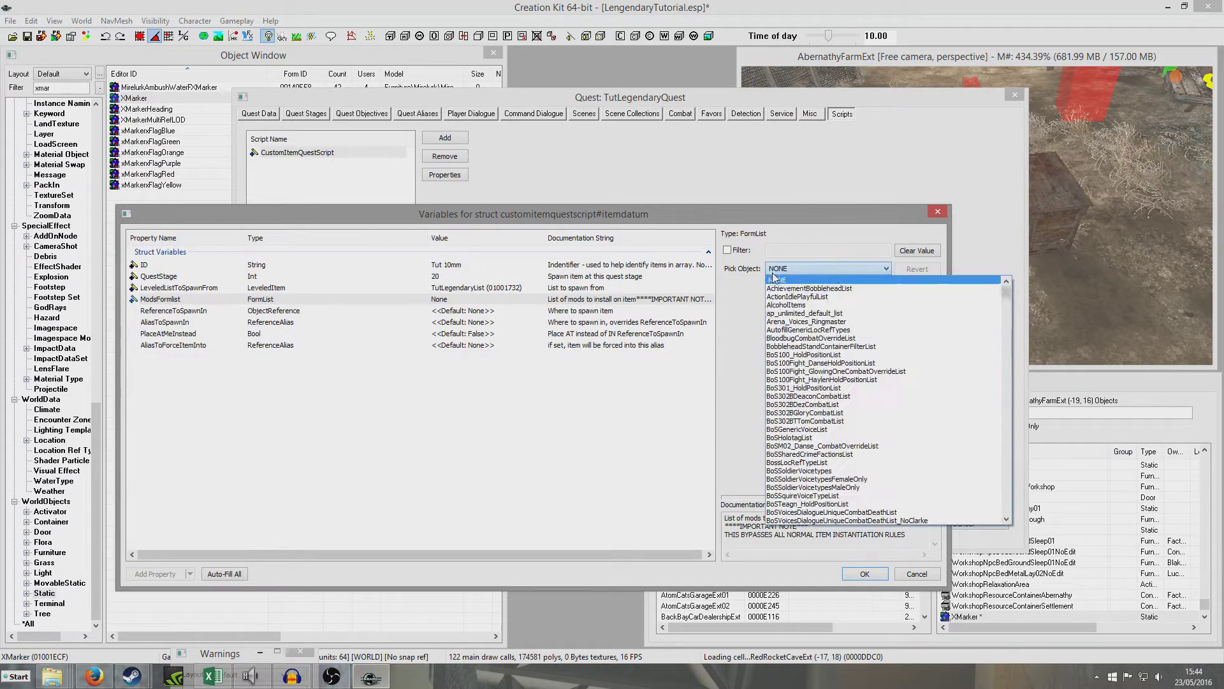
{"action": "scroll", "coordinate": [768, 332], "scroll_direction": "down", "scroll_amount": 2}
{"action": "left_click", "coordinate": [785, 520]}
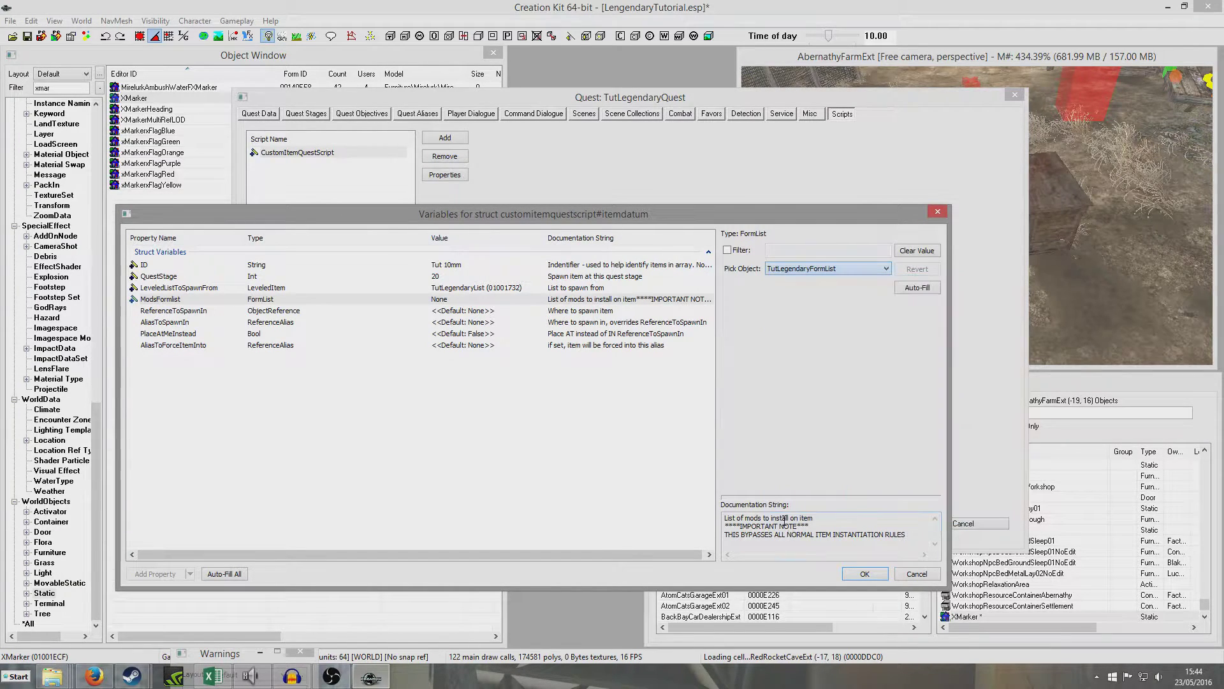
{"action": "left_click", "coordinate": [259, 315]}
Point ReferenceToSpawnIn at the desk-top XMarker and give PlaceAtMeInstead an explicit value
{"action": "double_click", "coordinate": [266, 315]}
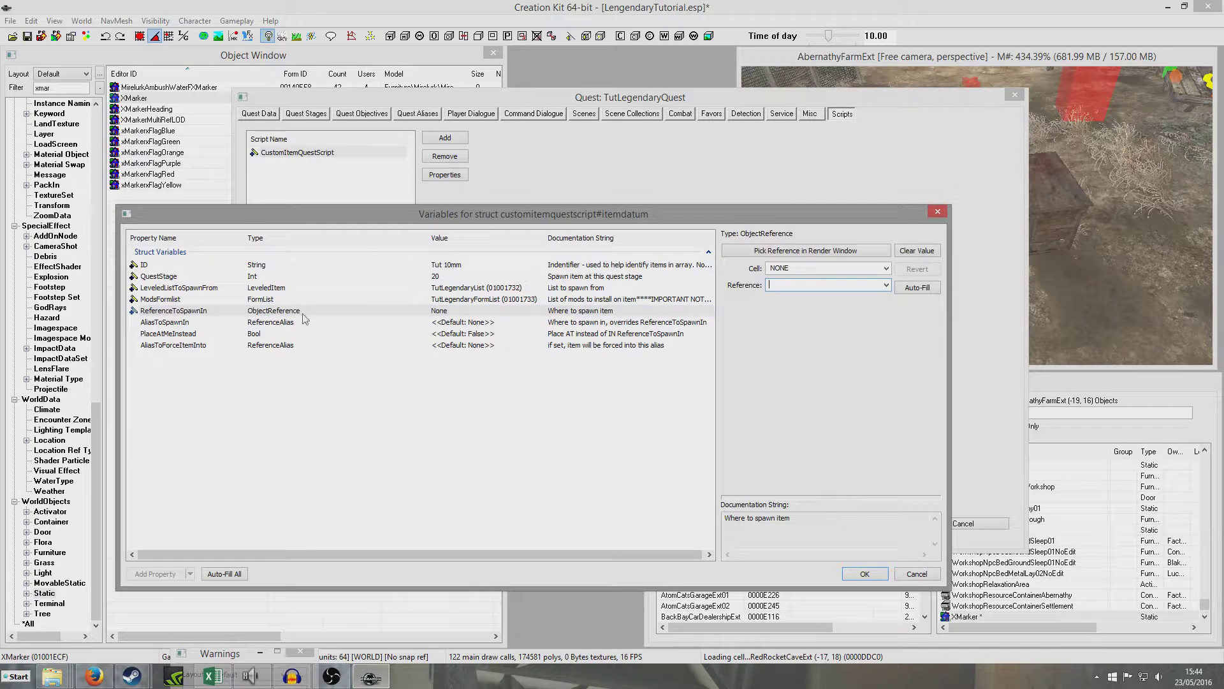
{"action": "left_click", "coordinate": [749, 250]}
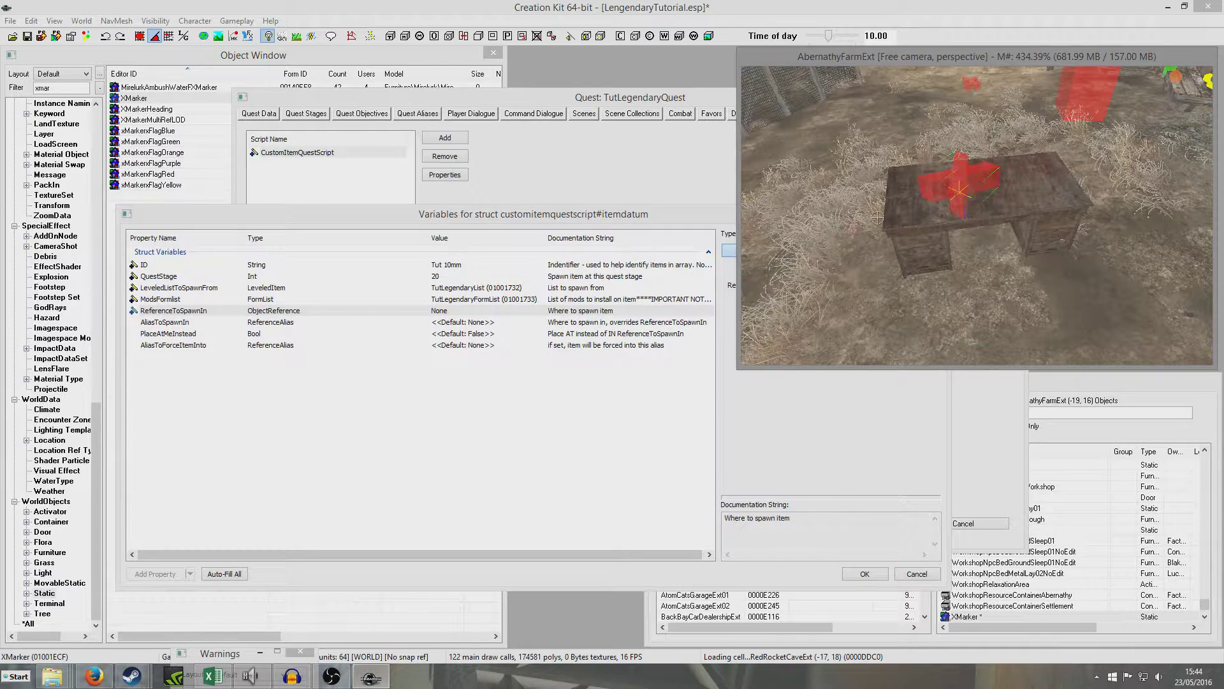
{"action": "left_click", "coordinate": [955, 183]}
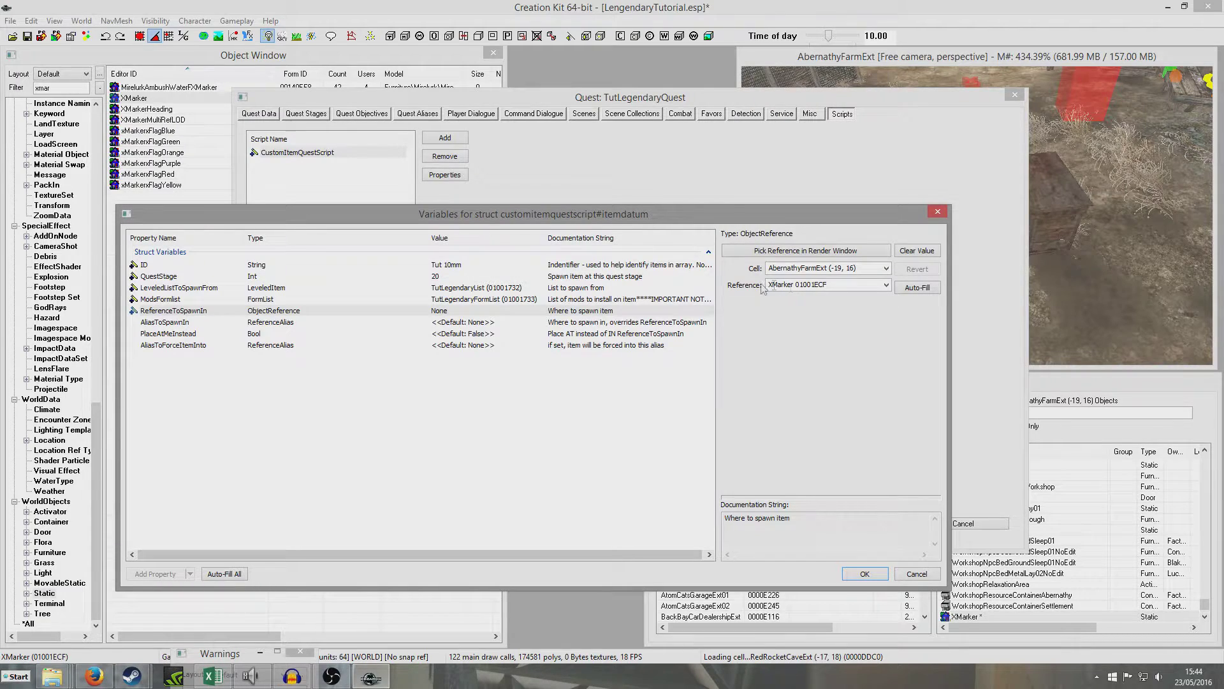
{"action": "left_click", "coordinate": [582, 326]}
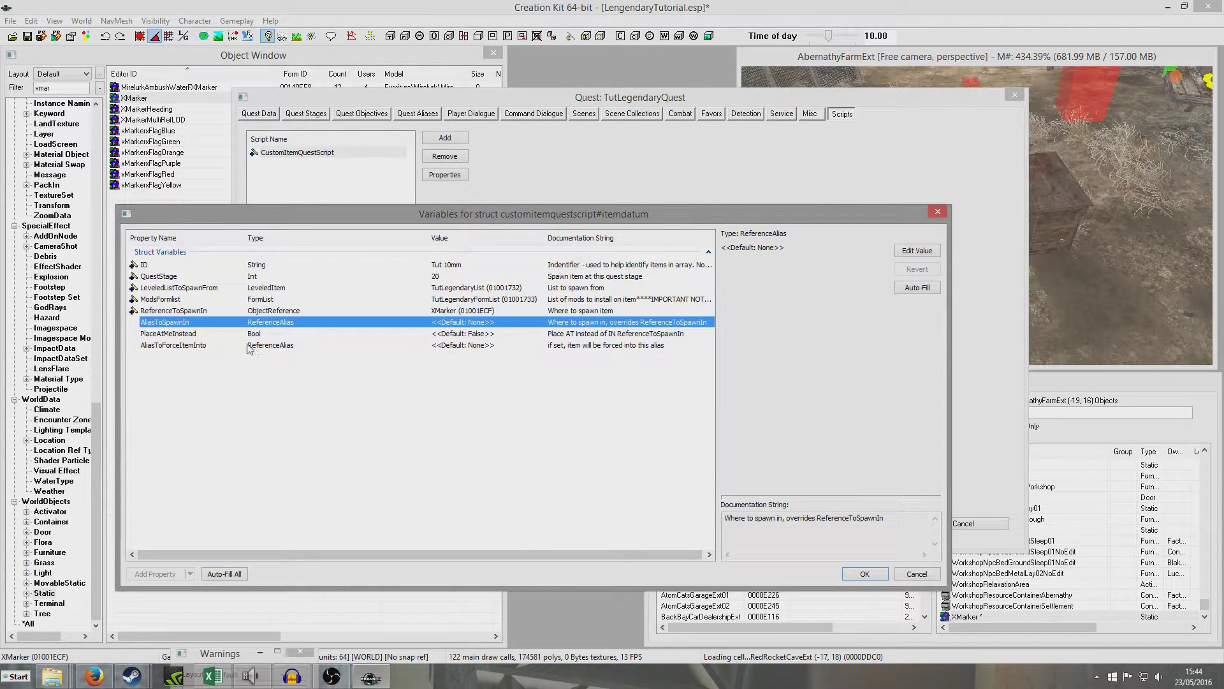
{"action": "left_click", "coordinate": [183, 334]}
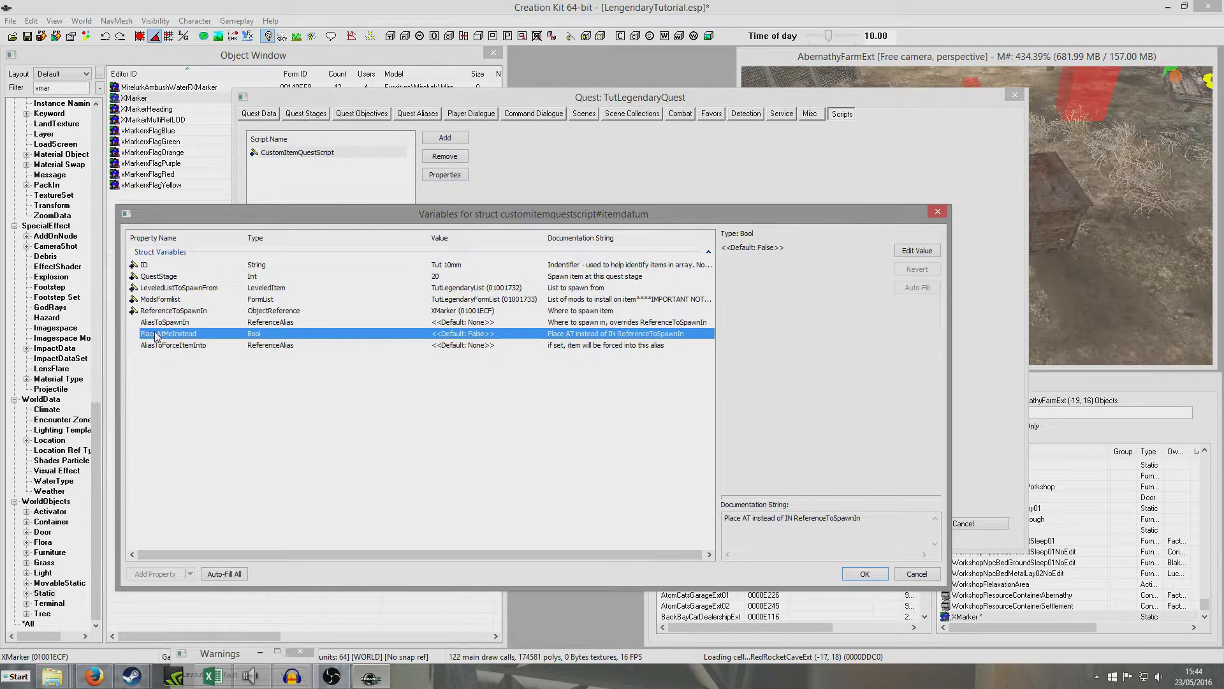
{"action": "double_click", "coordinate": [155, 335]}
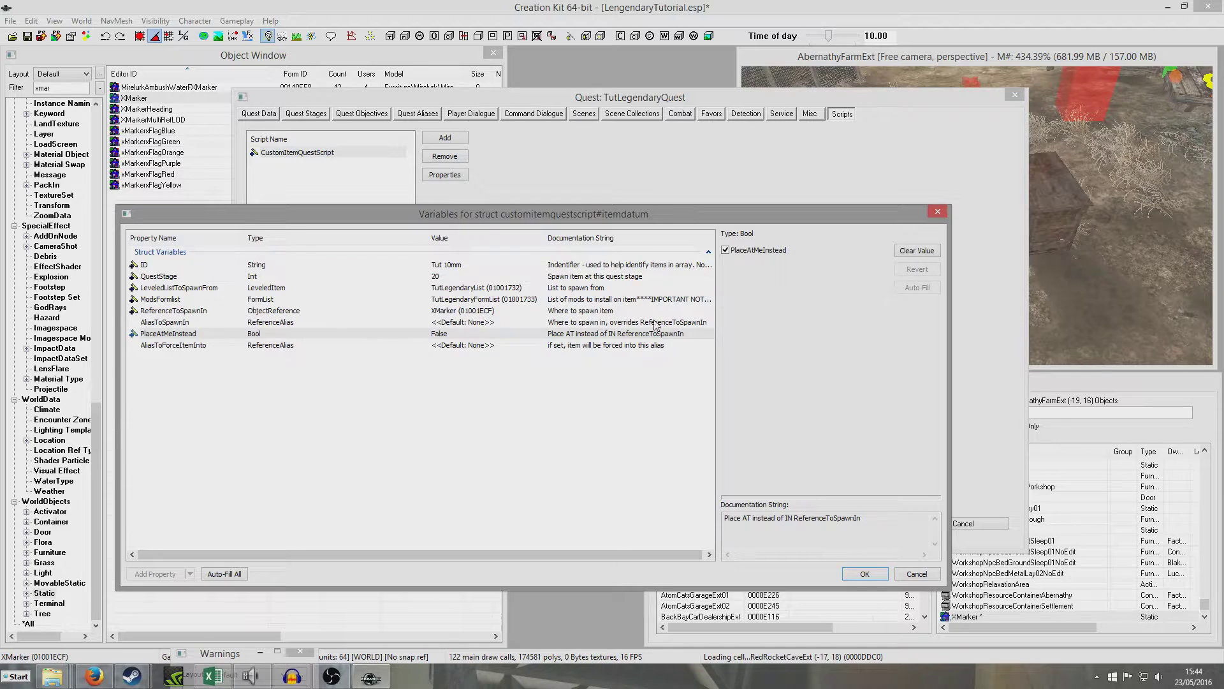
Confirm the Tut 10mm entry and script properties, then close the quest
{"action": "left_click", "coordinate": [864, 574]}
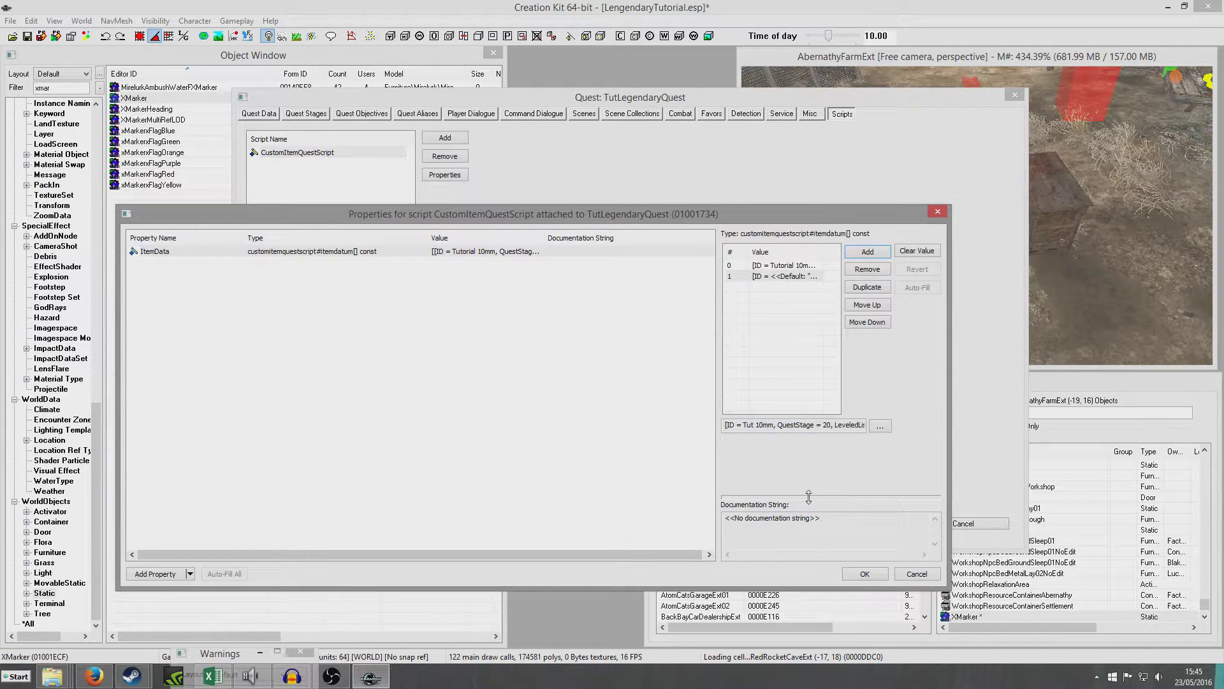
{"action": "left_click", "coordinate": [804, 307]}
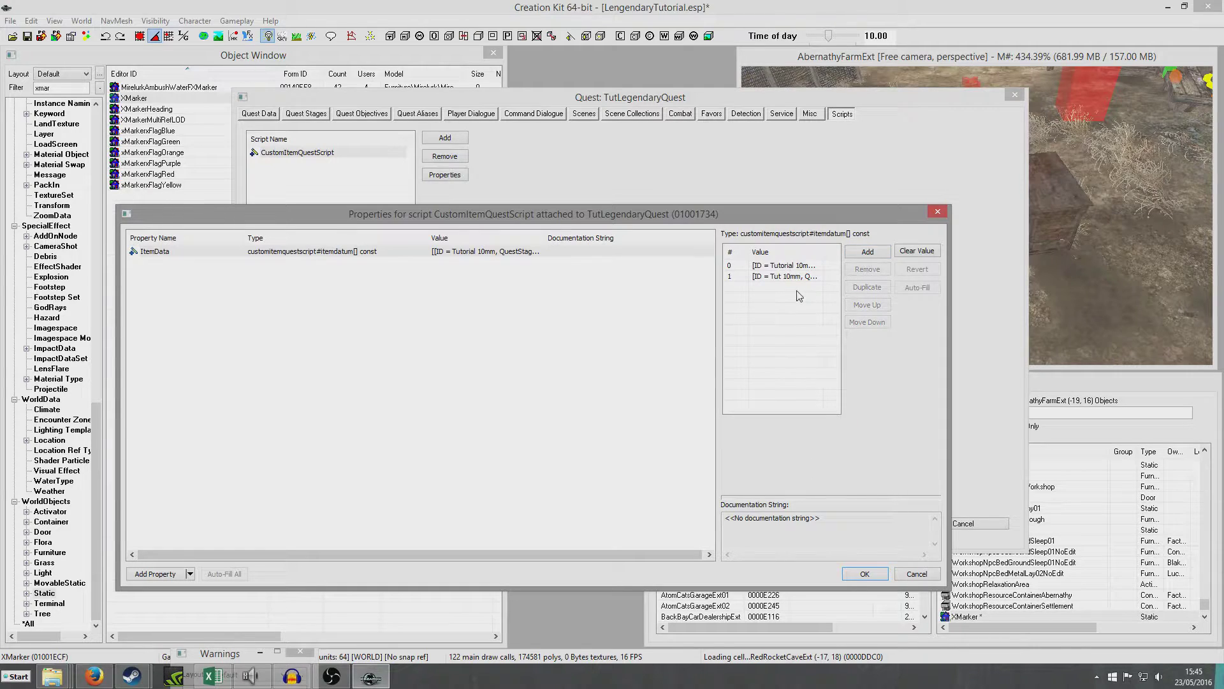
{"action": "left_click", "coordinate": [865, 574]}
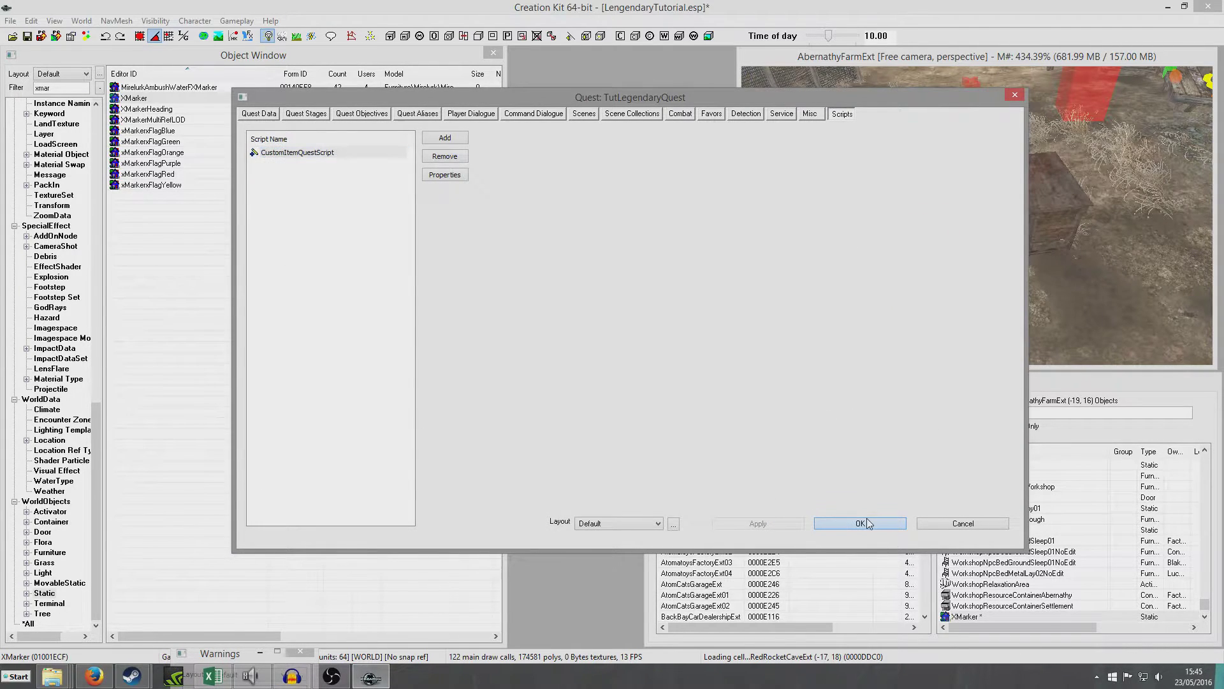
{"action": "key", "text": "Return"}
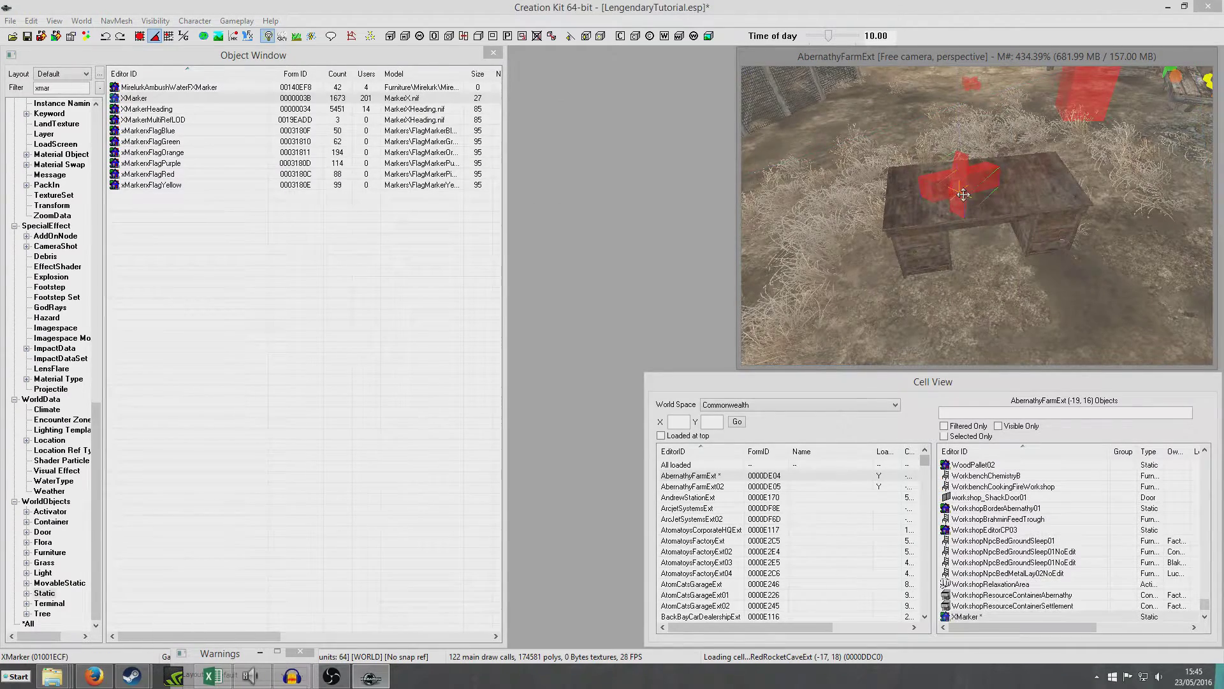
Look over the desk marker in the render view and save the plugin
{"action": "middle_click_drag", "start_coordinate": [964, 194], "coordinate": [1031, 213], "text": "shift"}
{"action": "middle_click_drag", "start_coordinate": [906, 192], "coordinate": [982, 222], "text": "shift"}
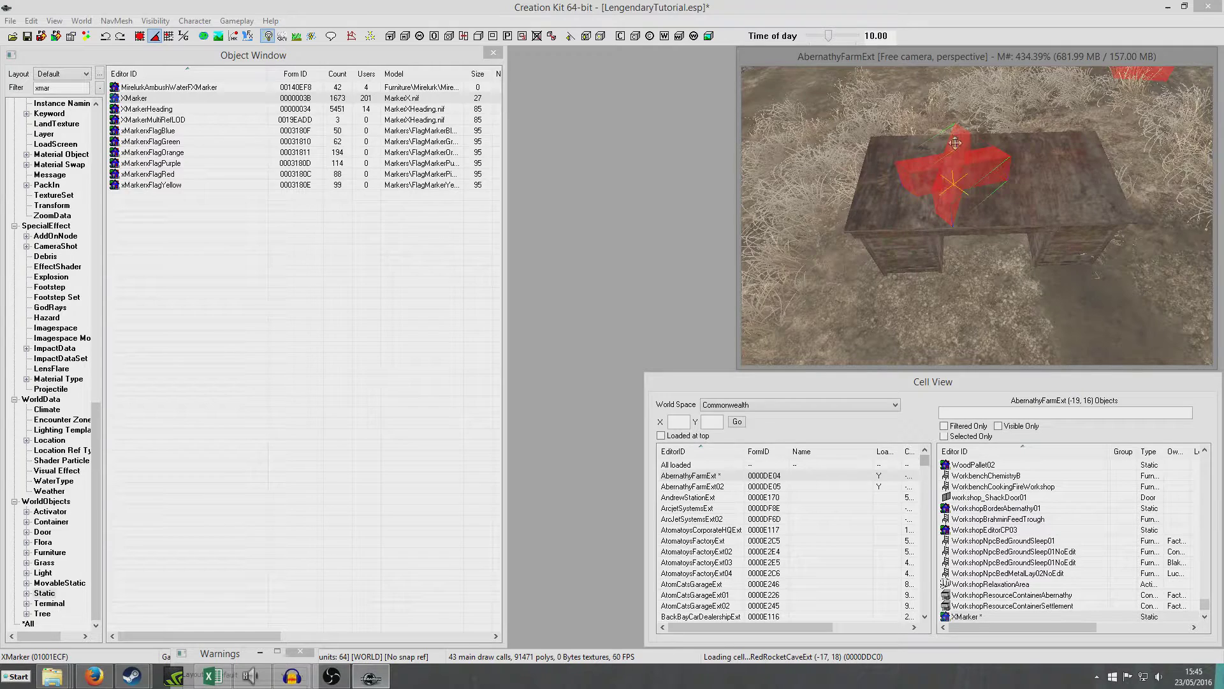
{"action": "left_click", "coordinate": [27, 37]}
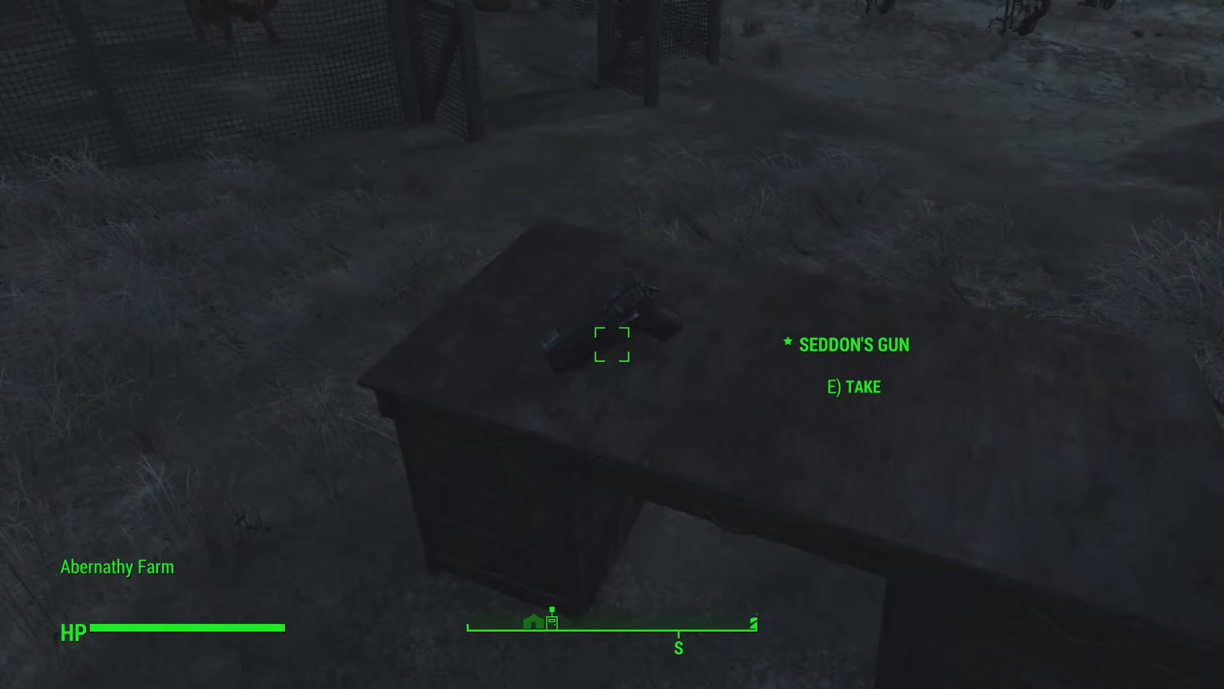
Inspect and take Seddon's Gun from the desk top and from inside the desk
{"action": "key", "text": "e"}
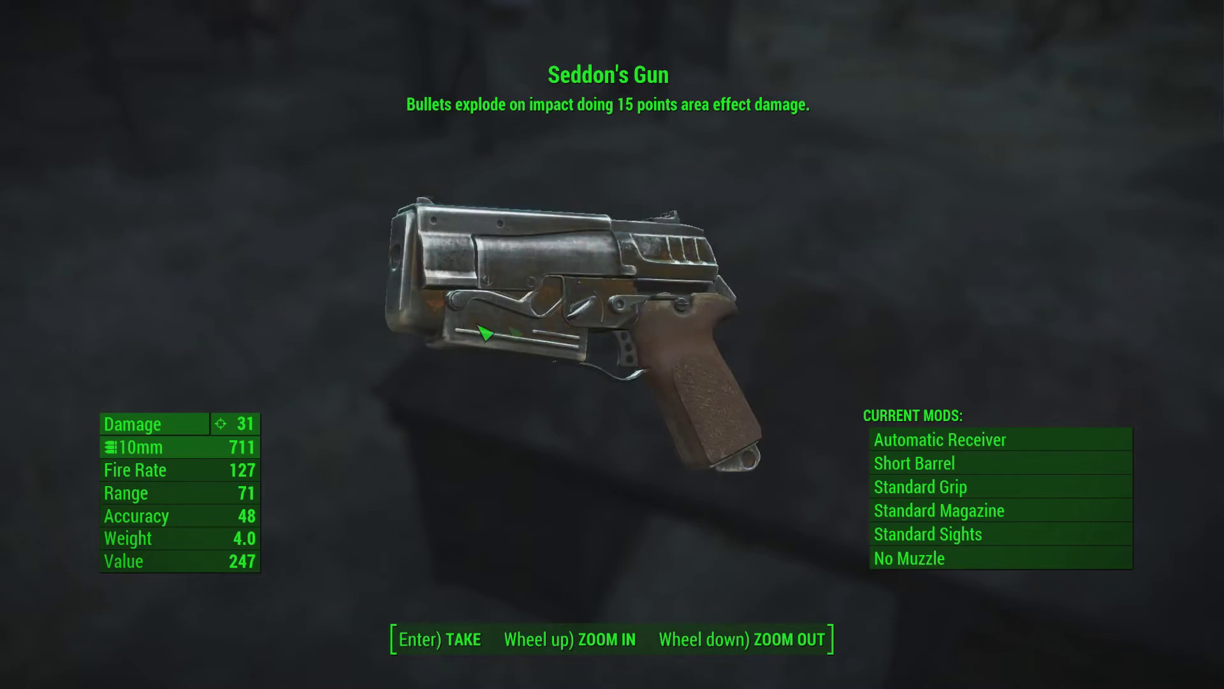
{"action": "left_click_drag", "start_coordinate": [1184, 285], "coordinate": [173, 405]}
{"action": "key", "text": "Tab"}
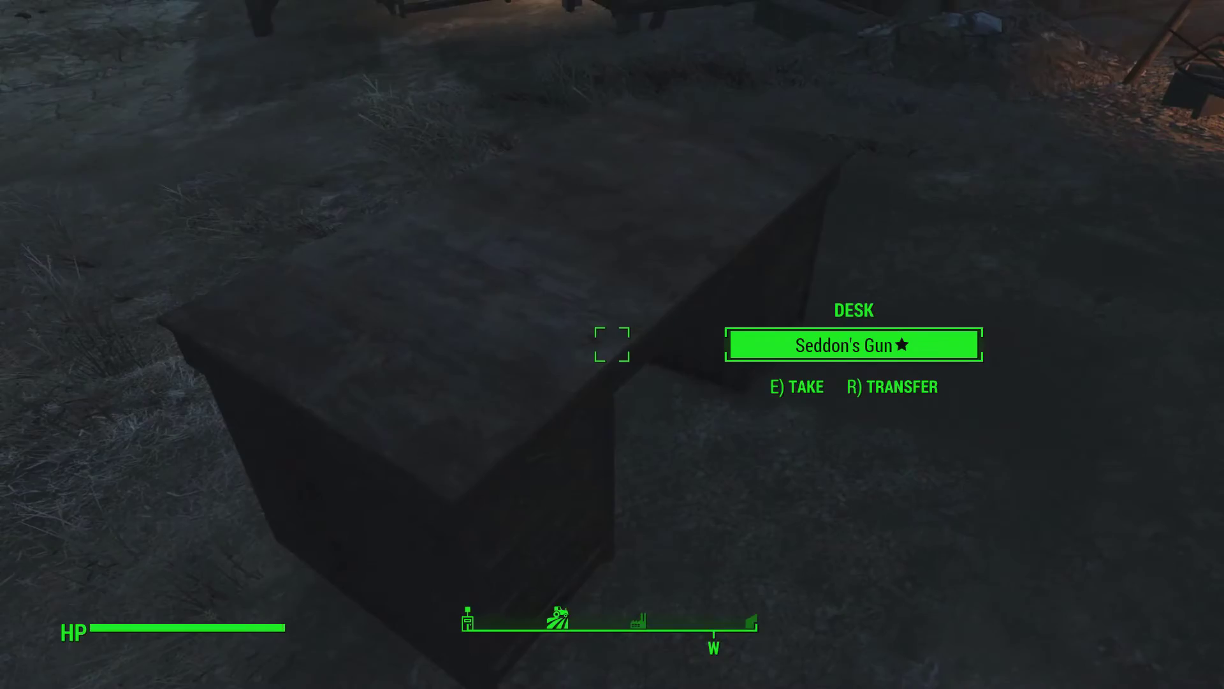
{"action": "key", "text": "e"}
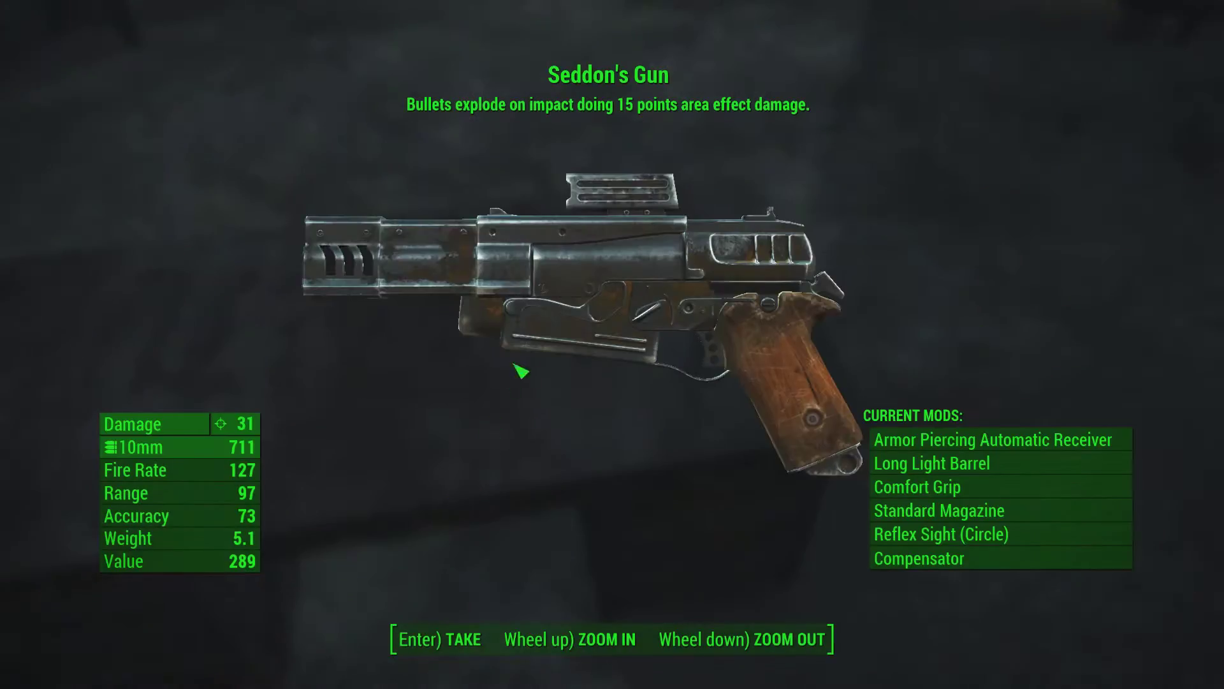
{"action": "left_click_drag", "start_coordinate": [871, 324], "coordinate": [789, 300]}
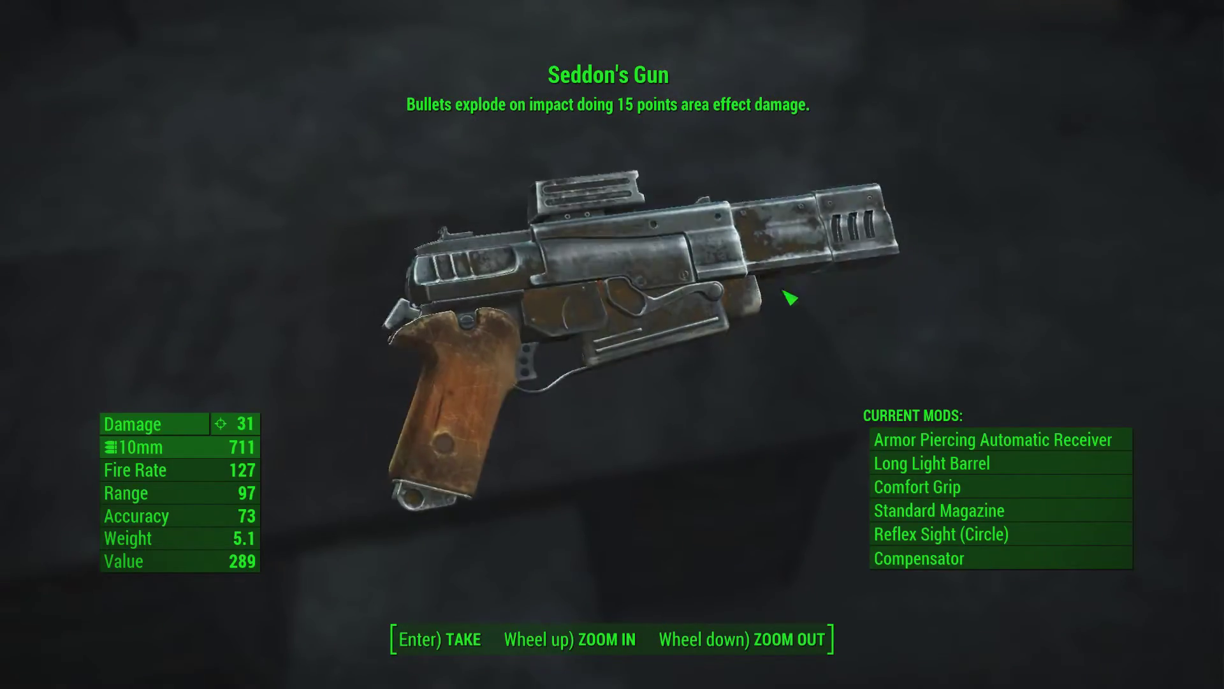
{"action": "key", "text": "Return"}
Check Seddon's Gun in the Pip-Boy weapons inventory
{"action": "key", "text": "Tab"}
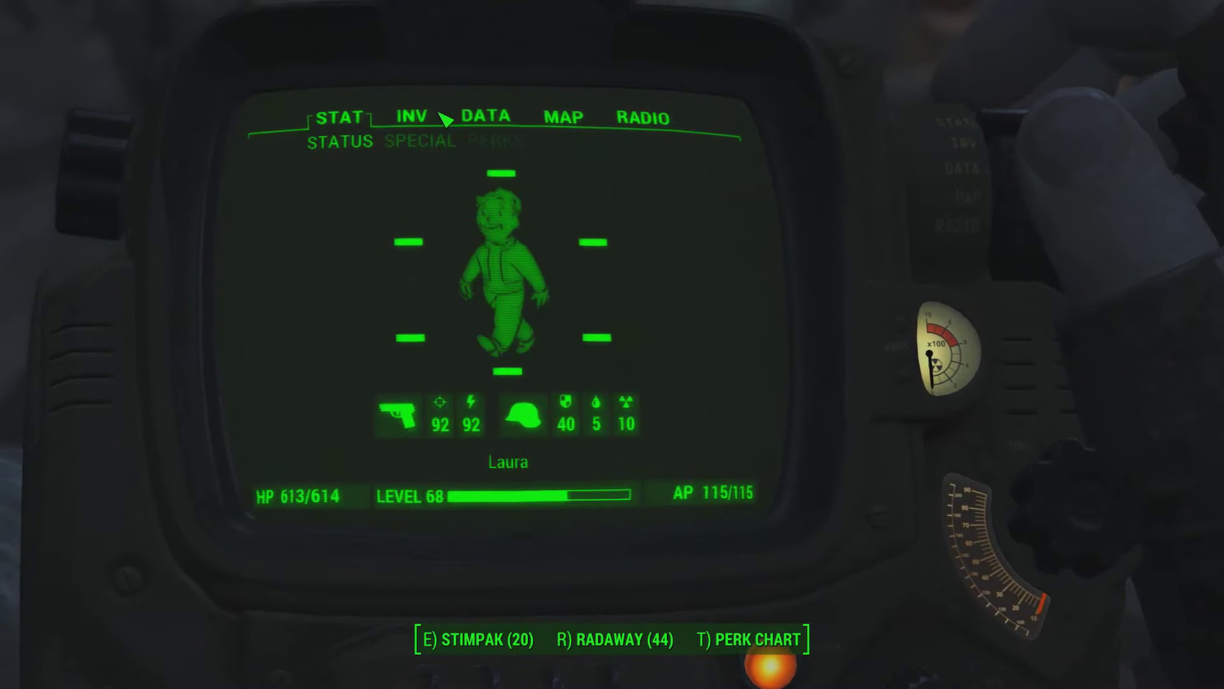
{"action": "left_click", "coordinate": [413, 121]}
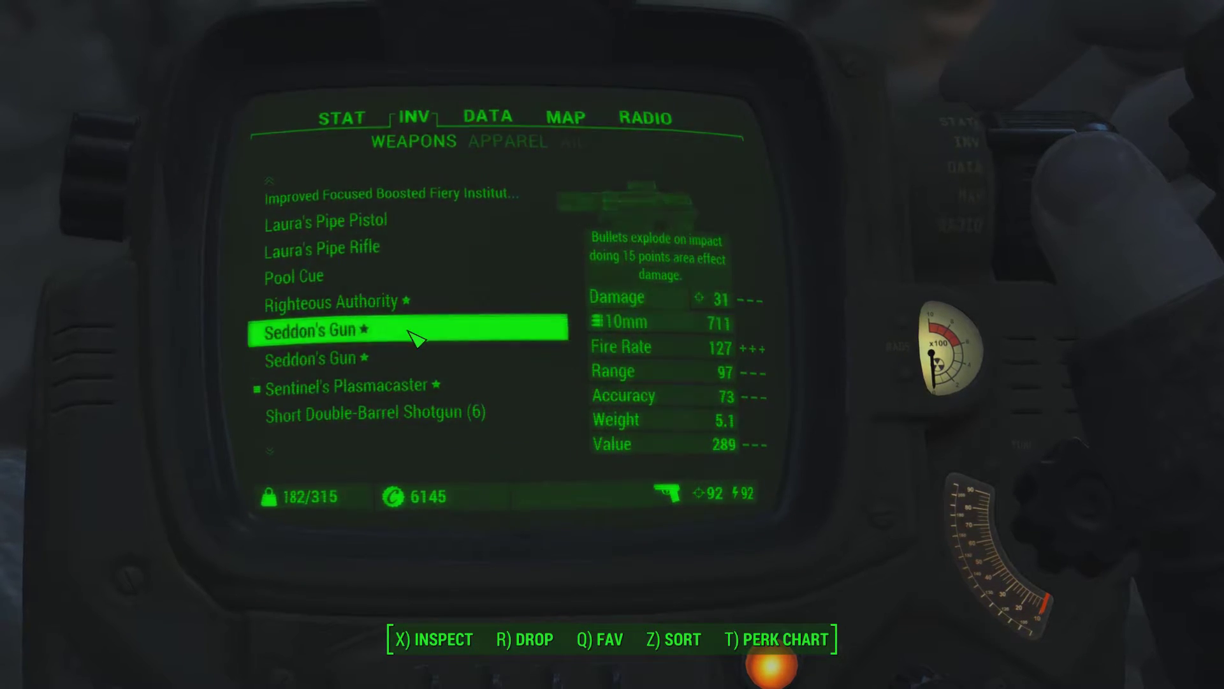
{"action": "key", "text": "Tab"}
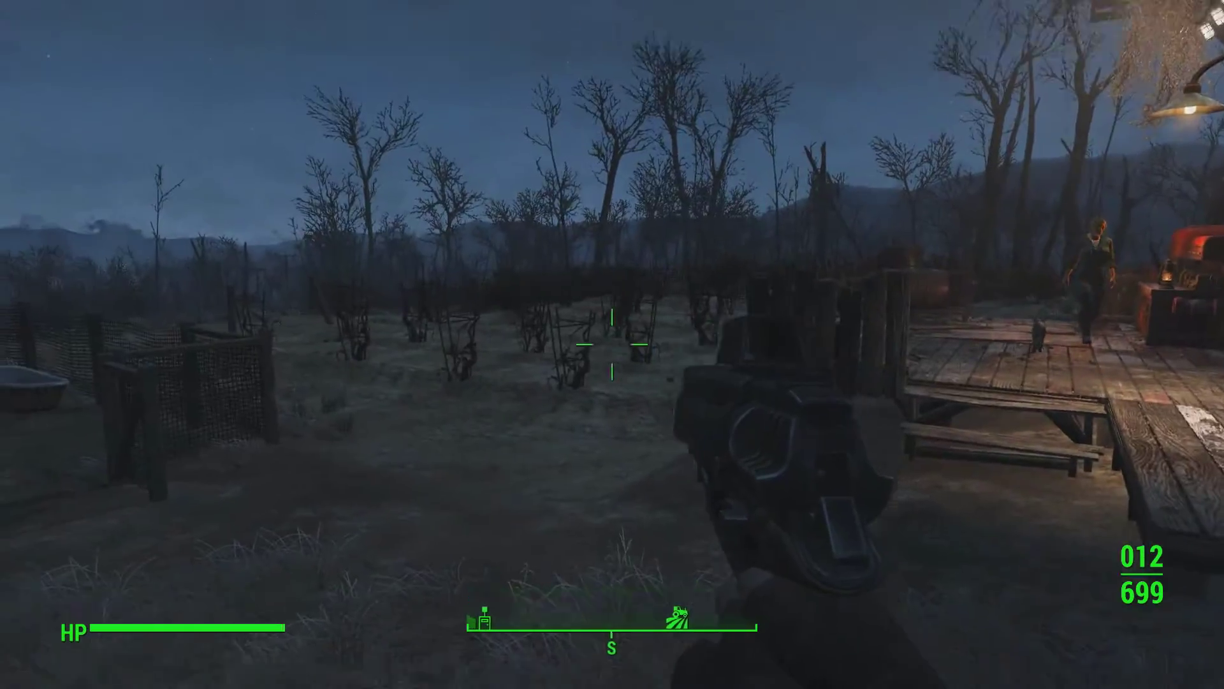
Fire Seddon's Gun at the ground and fence to see explosive rounds ignite the grass
{"action": "left_click", "coordinate": [613, 344]}
{"action": "left_click", "coordinate": [612, 345]}
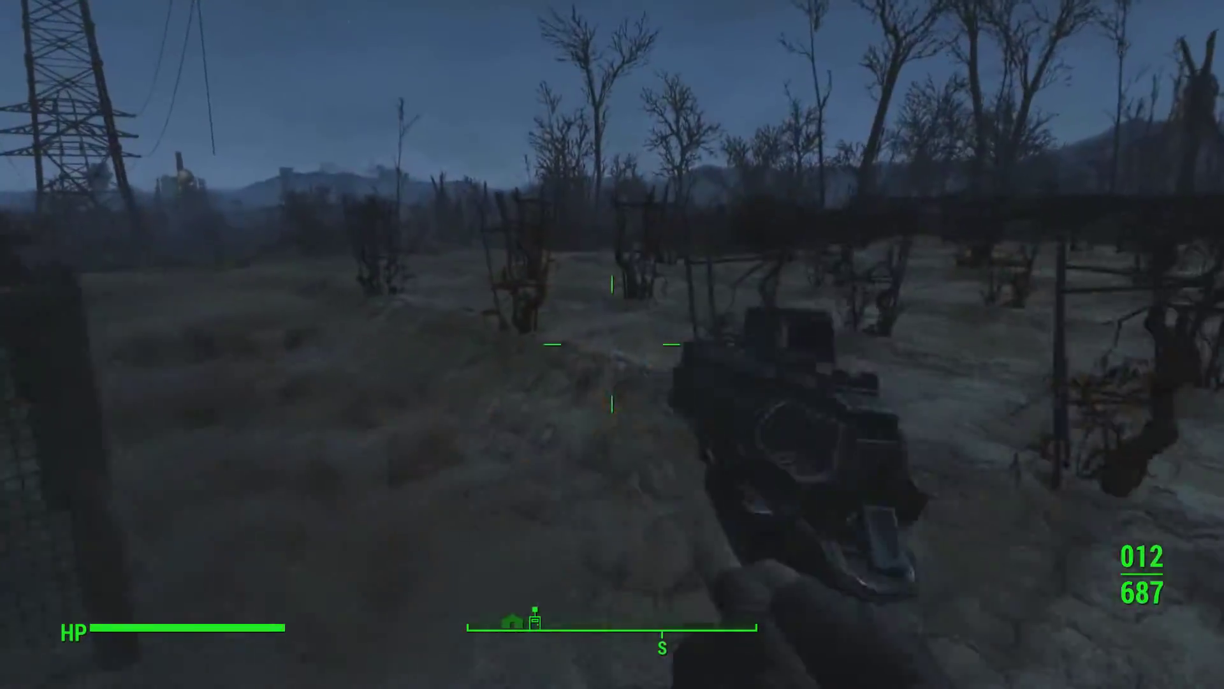
{"action": "left_click", "coordinate": [612, 345]}
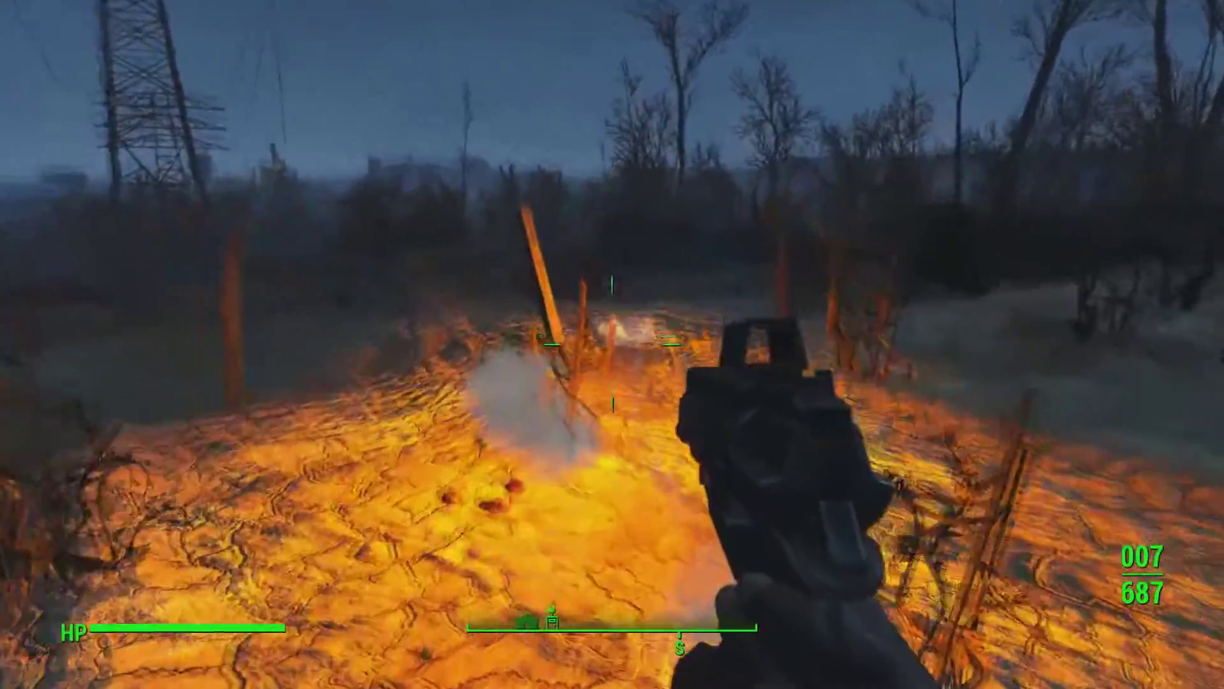
{"action": "left_click", "coordinate": [612, 344]}
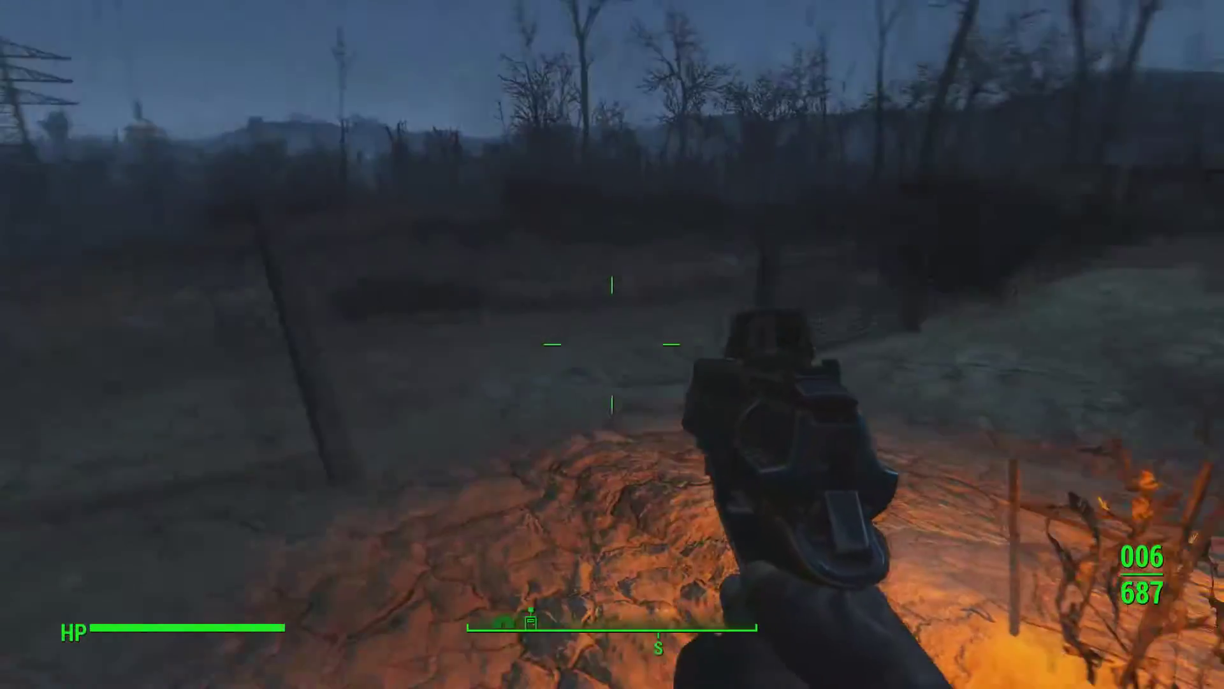
{"action": "left_click", "coordinate": [612, 344]}
Check the gun in the Pip-Boy, fire another shot, reload, and switch to third-person view
{"action": "key", "text": "Tab"}
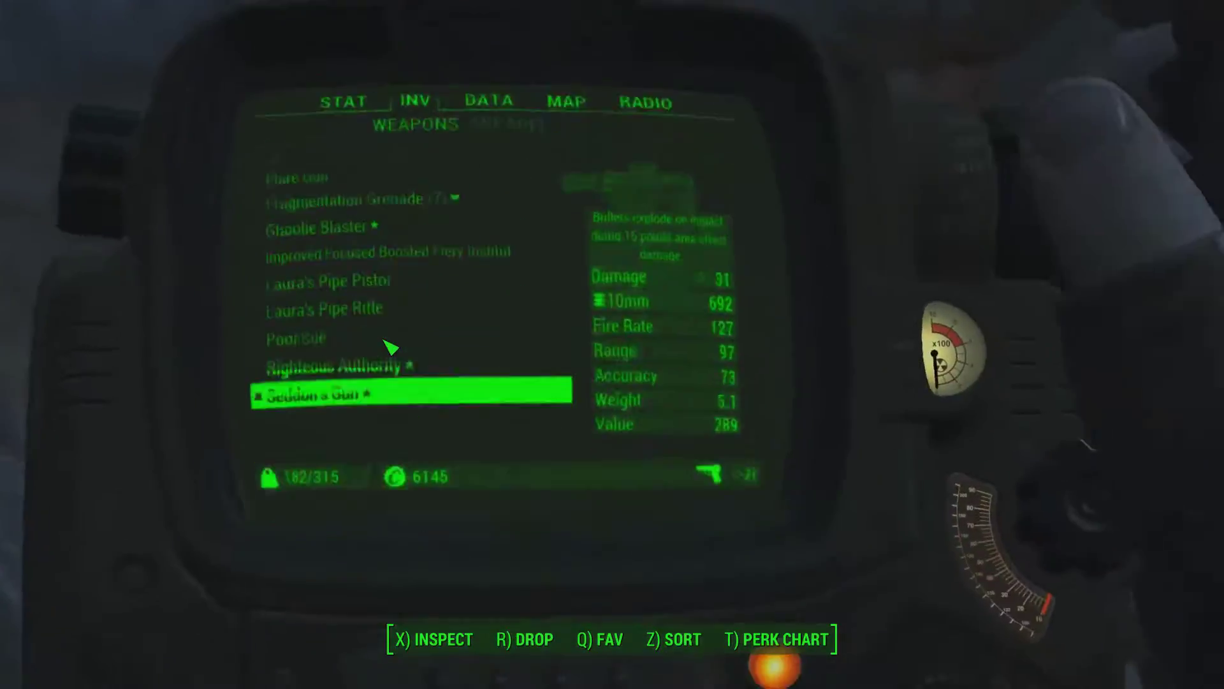
{"action": "key", "text": "Tab"}
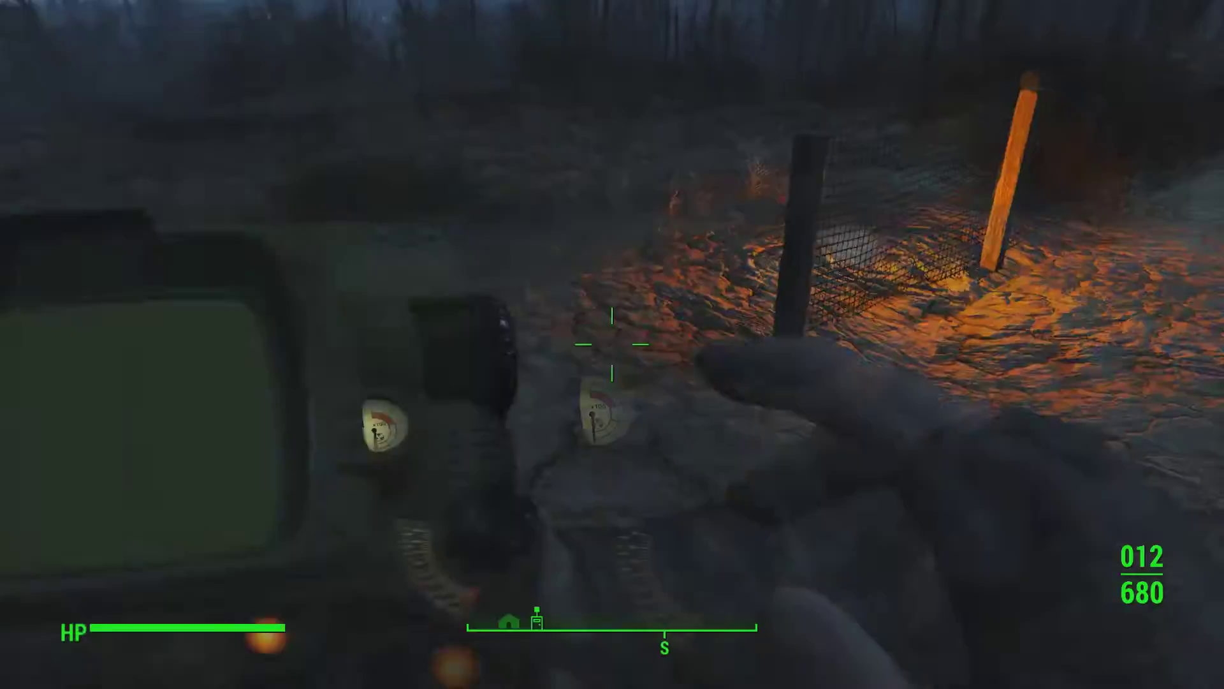
{"action": "left_click", "coordinate": [612, 344]}
{"action": "key", "text": "r"}
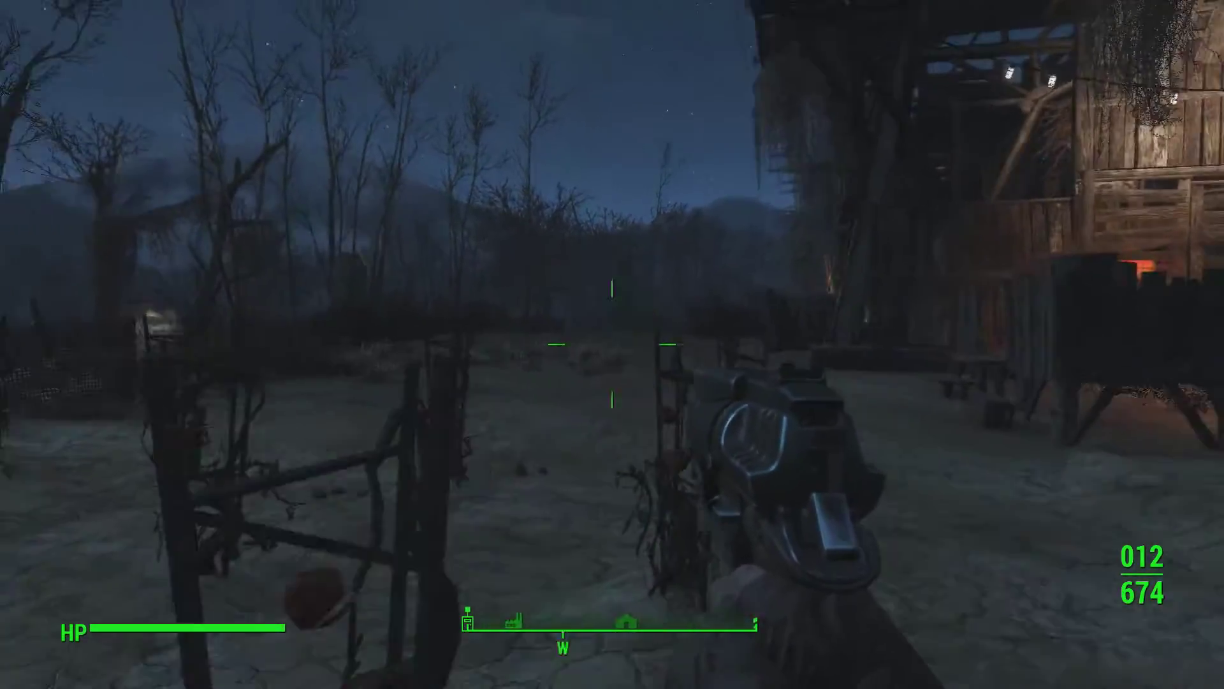
{"action": "key", "text": "f"}
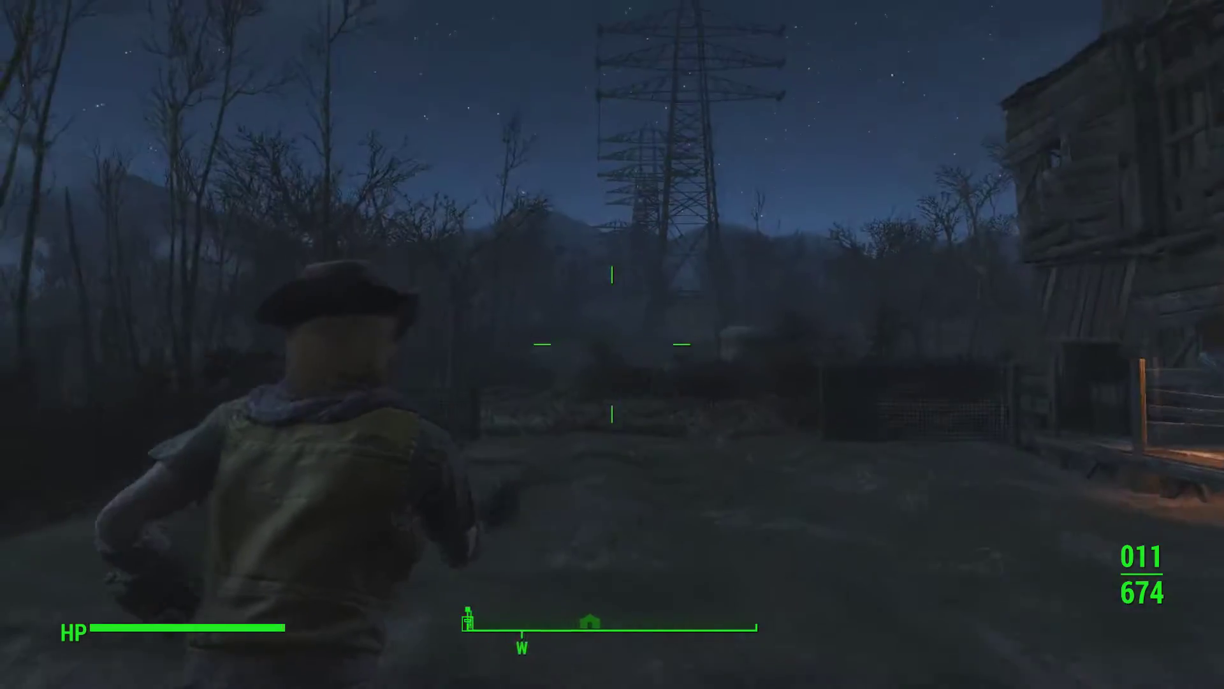
Shoot the vertibird with explosive rounds, reloading between magazines, until it catches fire
{"action": "key", "text": "r"}
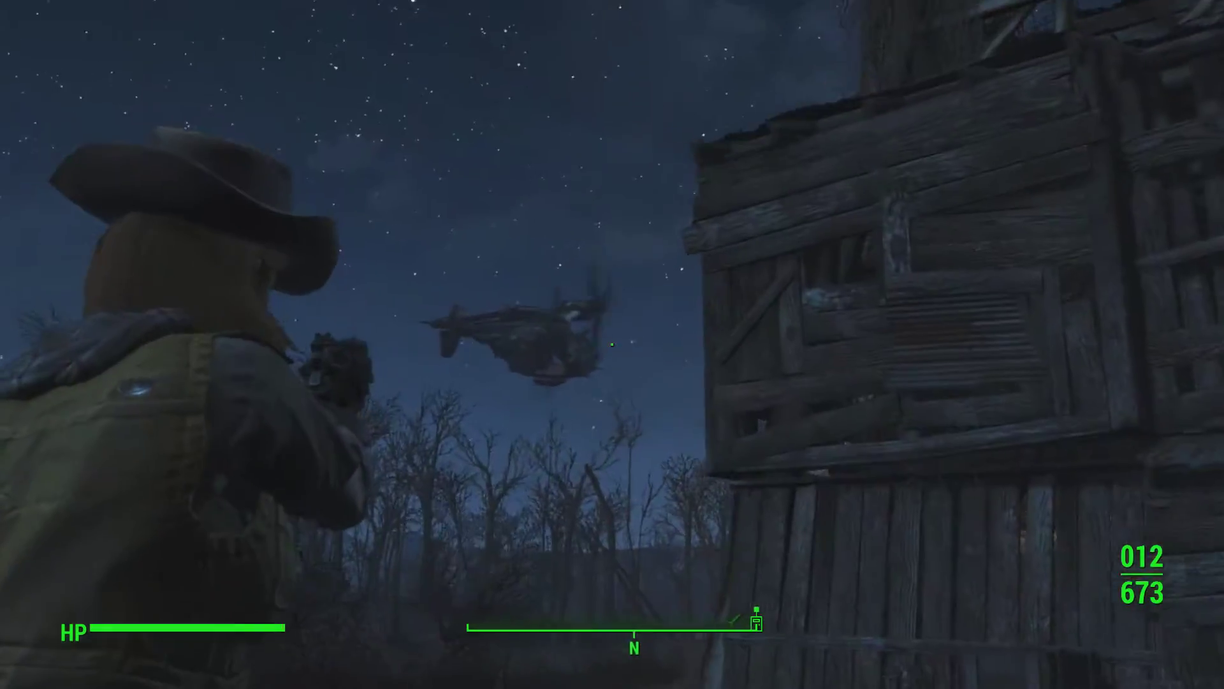
{"action": "left_click", "coordinate": [612, 344]}
{"action": "left_click", "coordinate": [612, 344]}
{"action": "left_click", "coordinate": [612, 344]}
{"action": "left_click", "coordinate": [612, 345]}
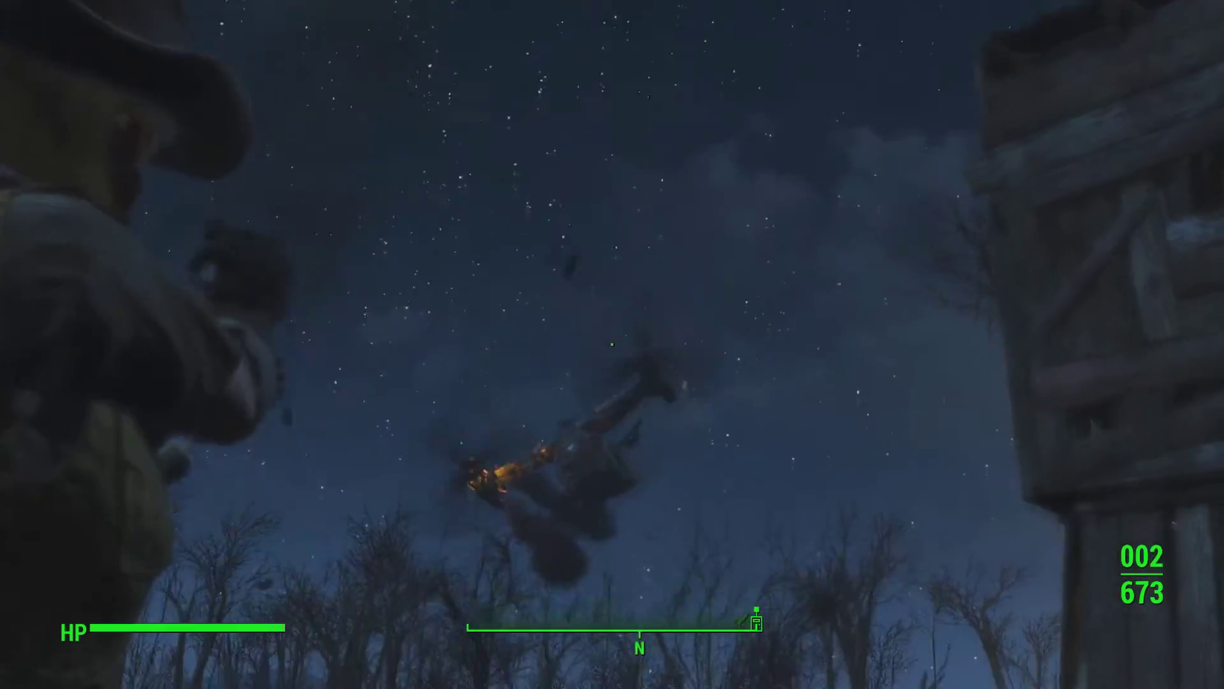
{"action": "left_click", "coordinate": [612, 344]}
{"action": "left_click", "coordinate": [613, 345]}
{"action": "key", "text": "r"}
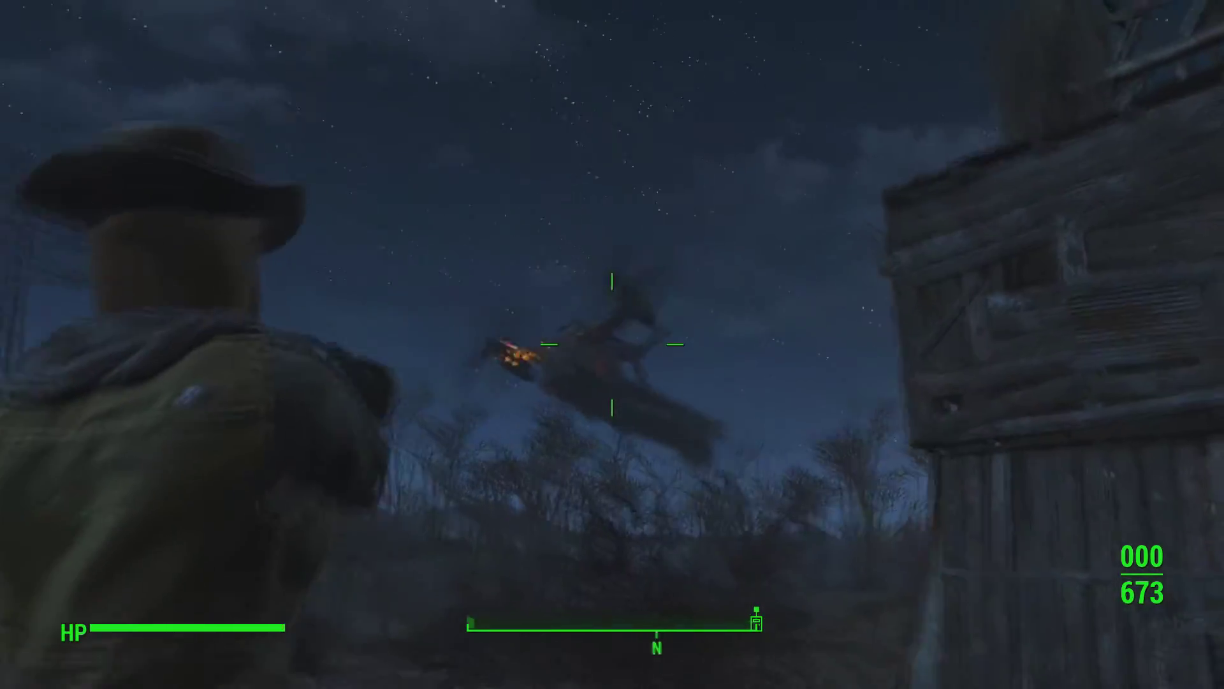
{"action": "right_click", "coordinate": [612, 344]}
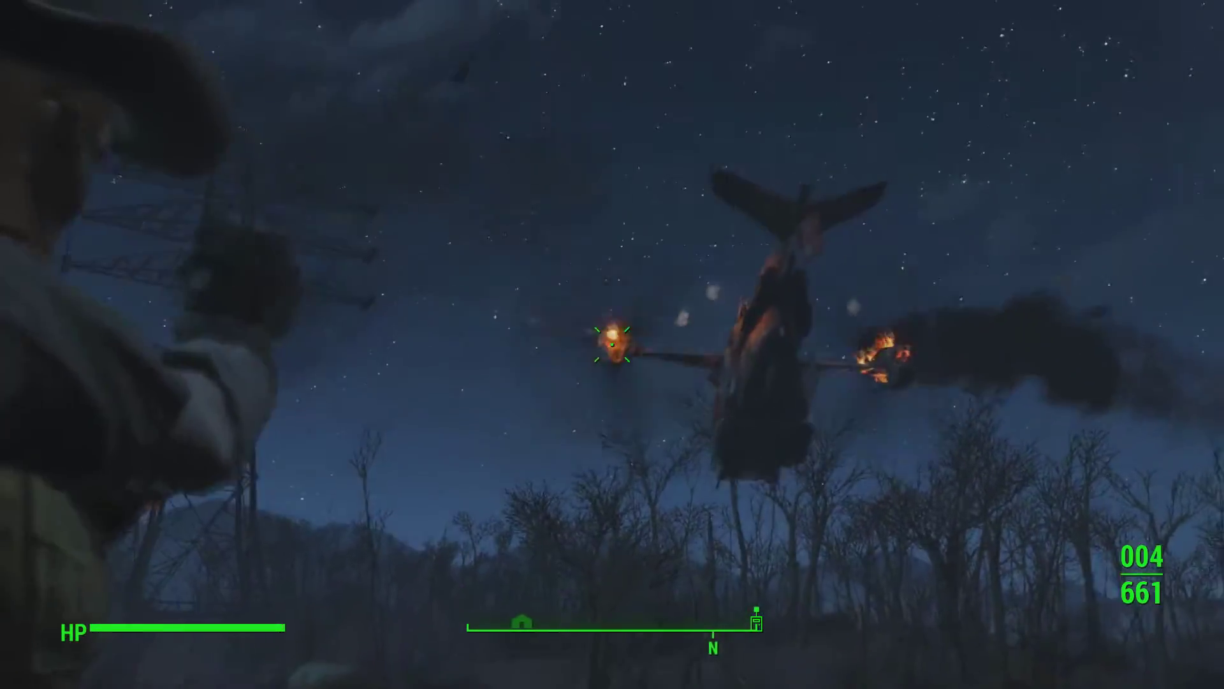
{"action": "left_click", "coordinate": [612, 344]}
{"action": "left_click", "coordinate": [613, 344]}
{"action": "left_click", "coordinate": [612, 344]}
{"action": "left_click", "coordinate": [613, 344]}
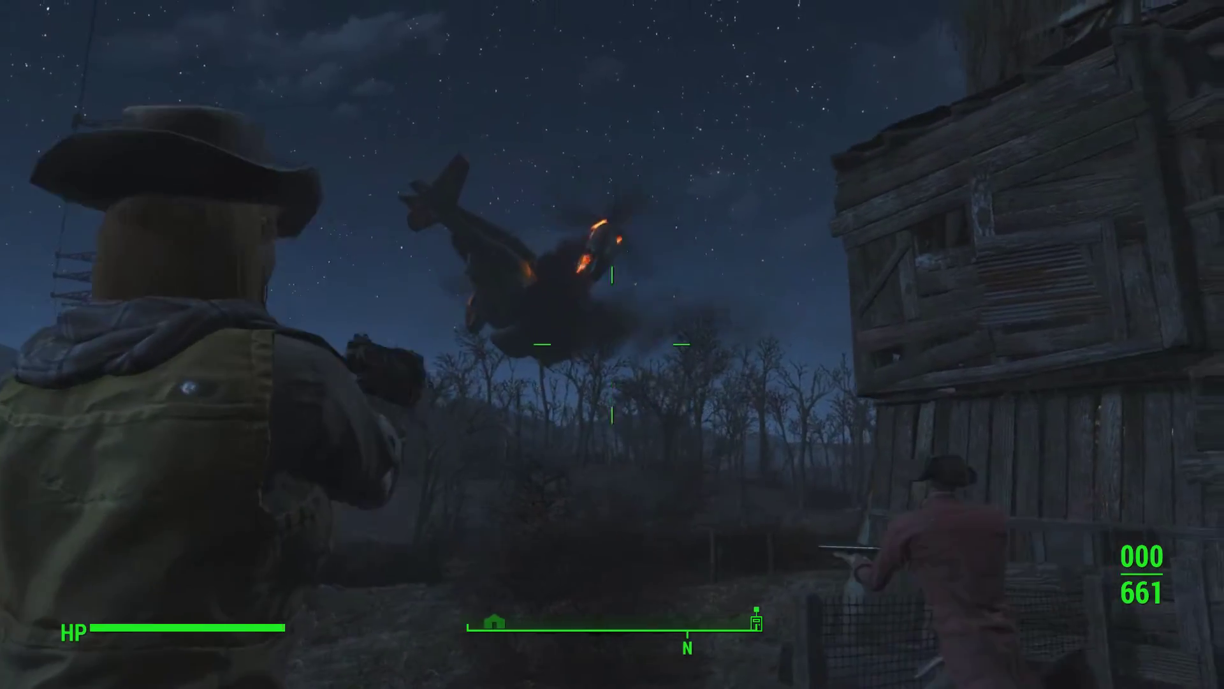
{"action": "key", "text": "r"}
{"action": "left_click", "coordinate": [612, 344]}
{"action": "left_click", "coordinate": [613, 345]}
{"action": "left_click", "coordinate": [612, 344]}
{"action": "left_click", "coordinate": [612, 344]}
{"action": "left_click", "coordinate": [612, 345]}
{"action": "left_click", "coordinate": [612, 344]}
{"action": "left_click", "coordinate": [612, 345]}
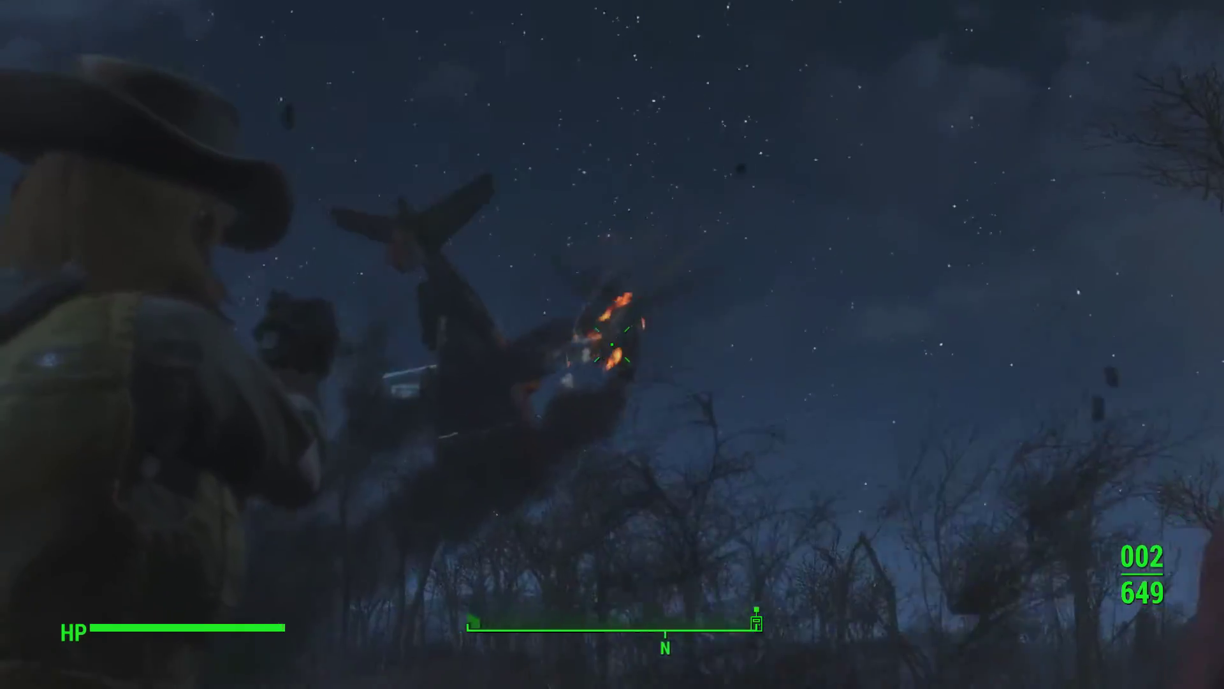
{"action": "left_click", "coordinate": [612, 344]}
{"action": "left_click", "coordinate": [612, 344]}
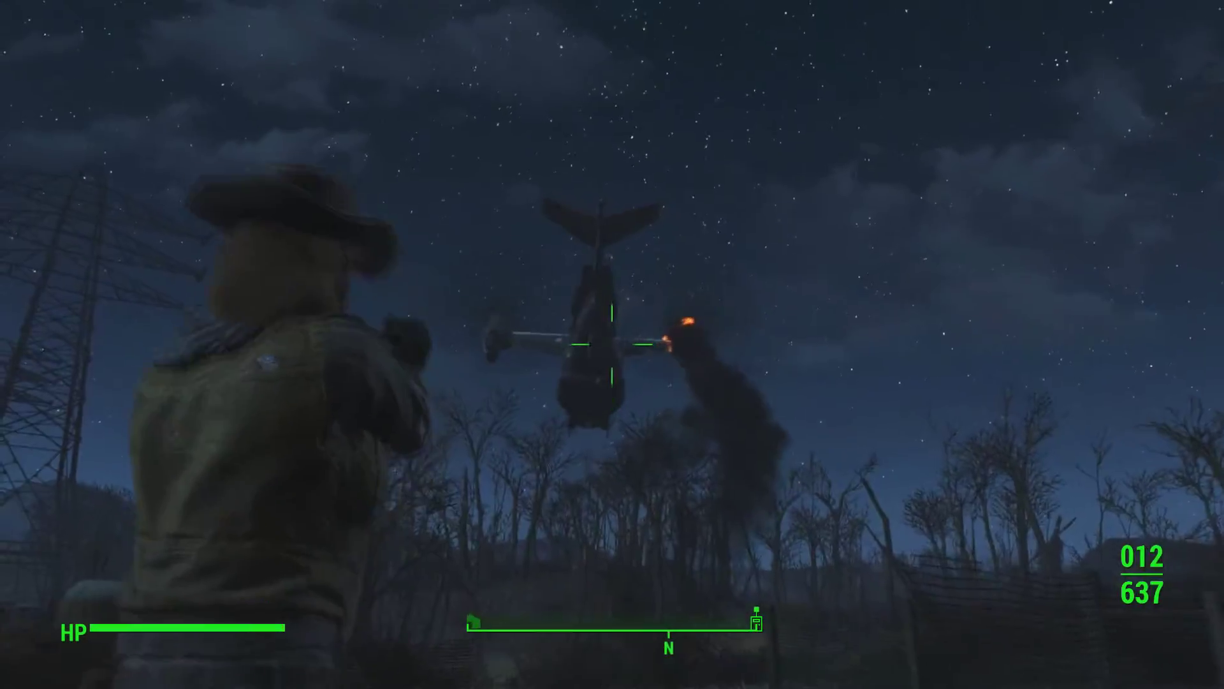
Aim down sights and keep firing at the burning vertibird as it falls
{"action": "right_click", "coordinate": [612, 345]}
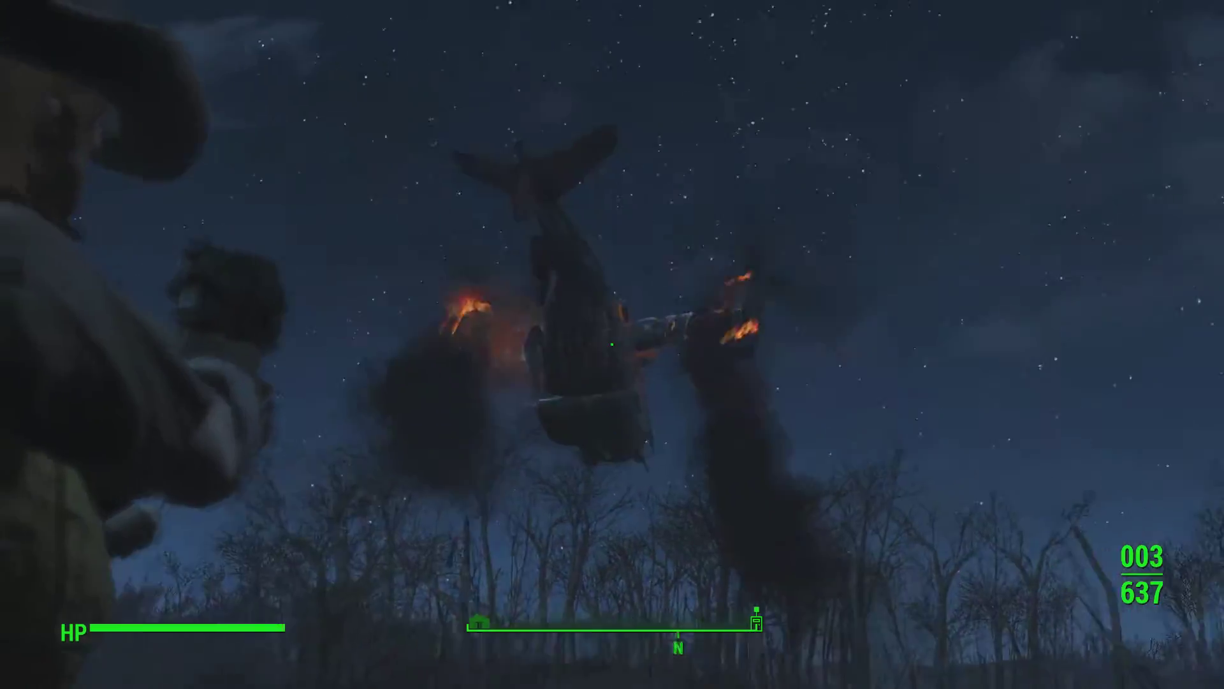
{"action": "left_click", "coordinate": [612, 344]}
{"action": "left_click", "coordinate": [612, 344]}
{"action": "left_click", "coordinate": [612, 345]}
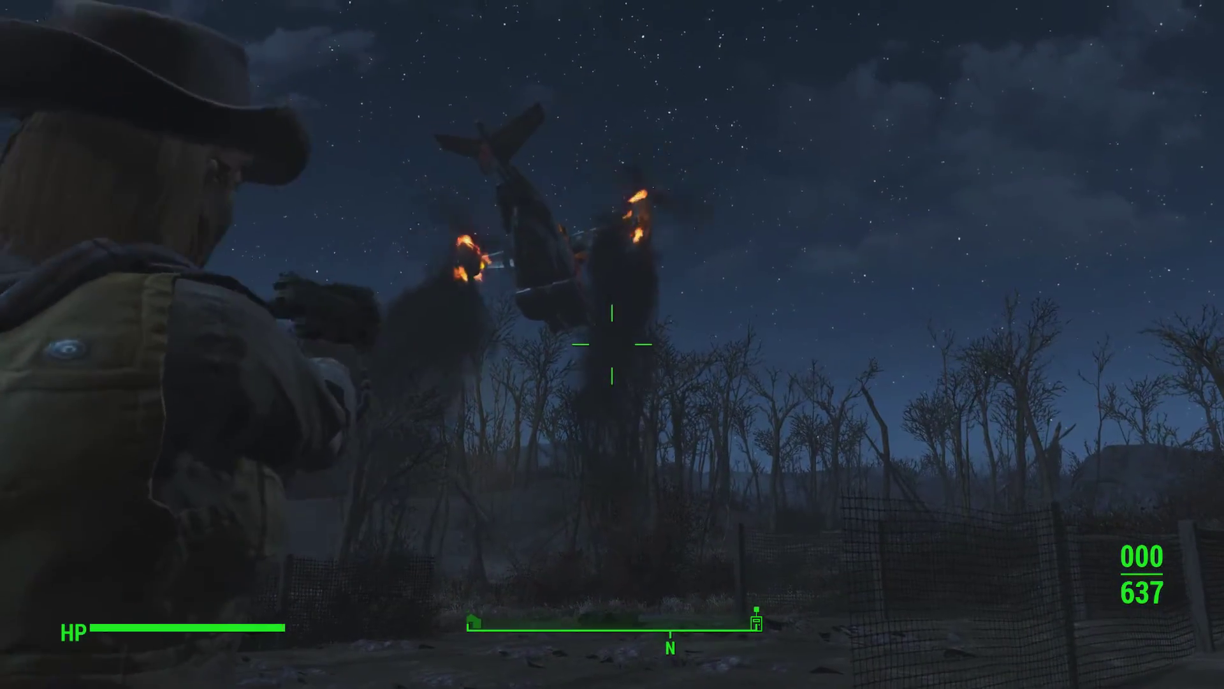
{"action": "left_click", "coordinate": [612, 345]}
{"action": "left_click", "coordinate": [612, 344]}
{"action": "left_click", "coordinate": [612, 344]}
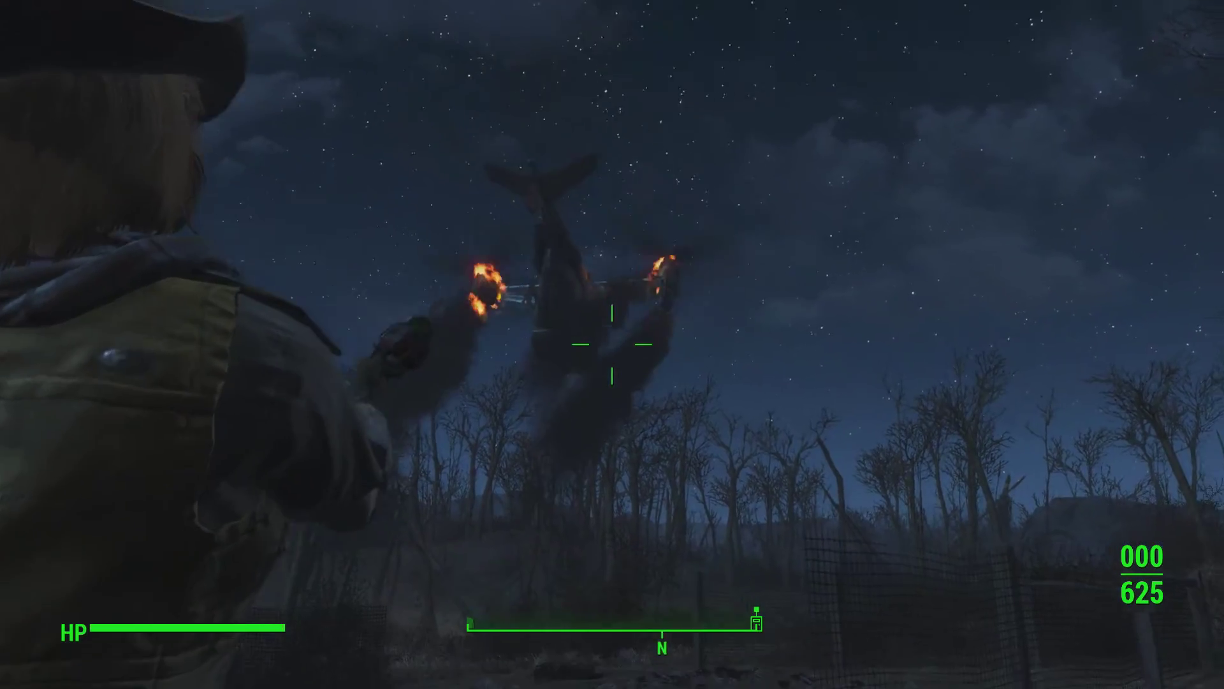